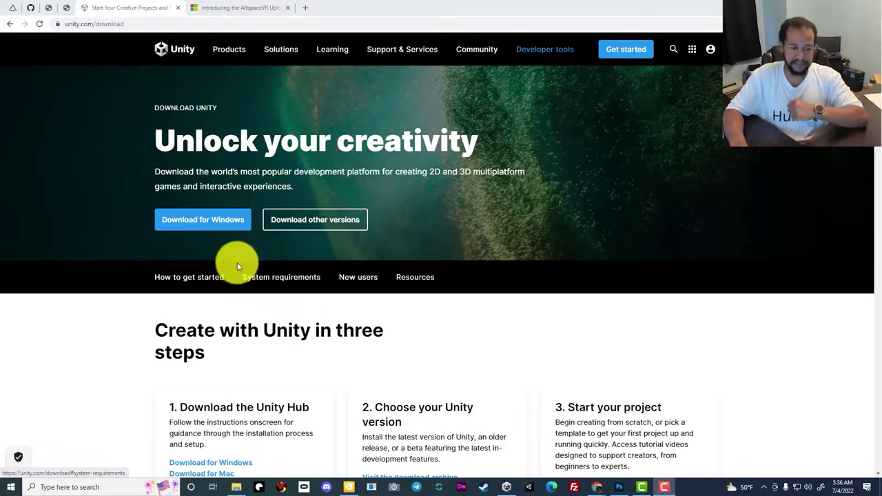
Review the Unity download page, and read the Setup section of the AltspaceVR Uploader documentation.
scroll(367, 298, down, 2)
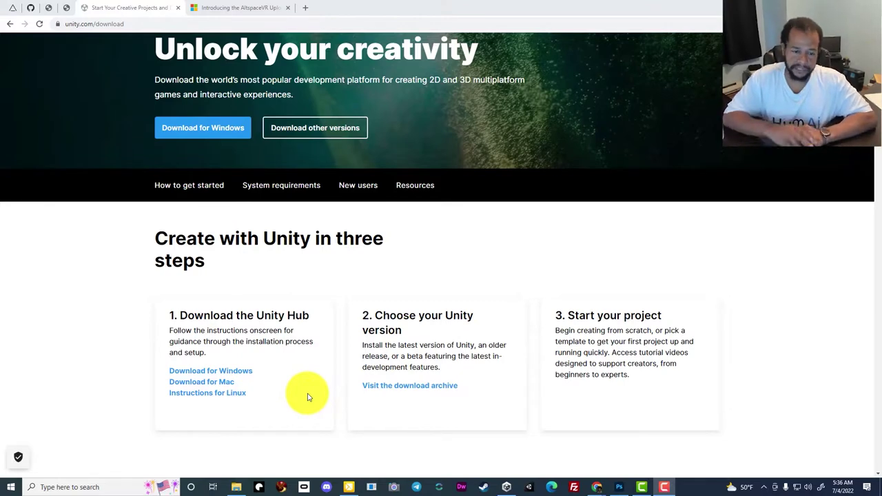
scroll(308, 398, up, 1)
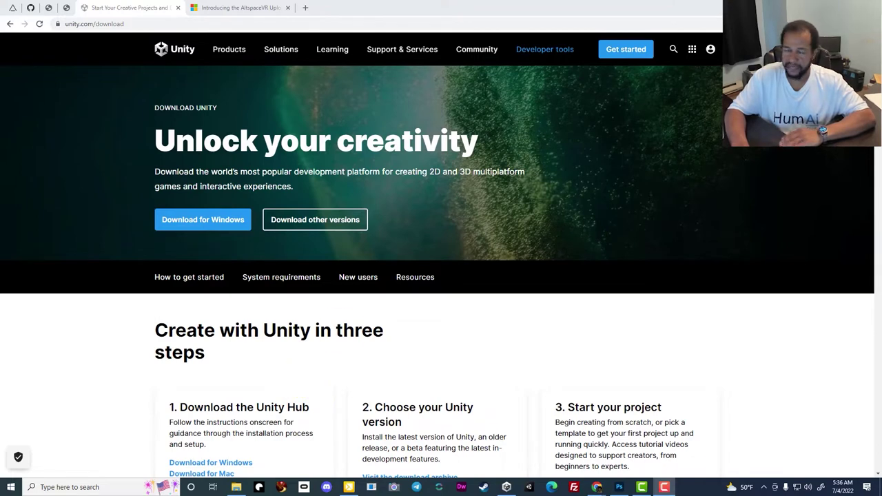
mouse_move(277, 65)
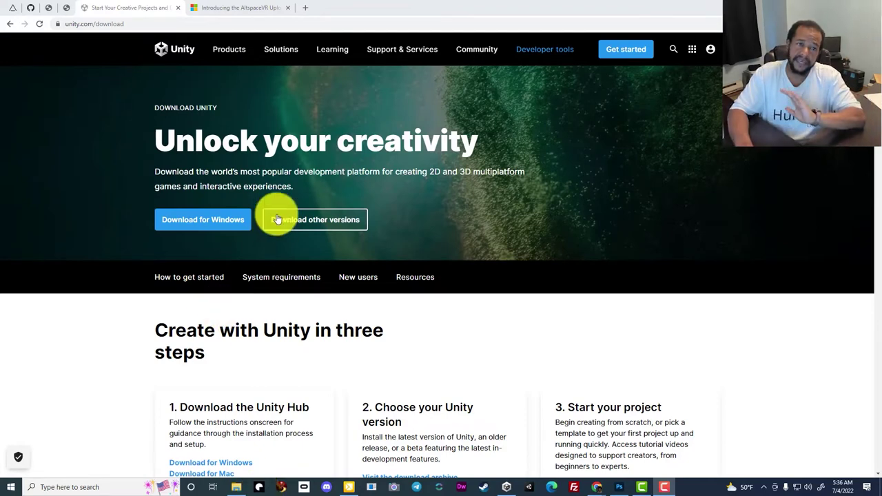
click(266, 7)
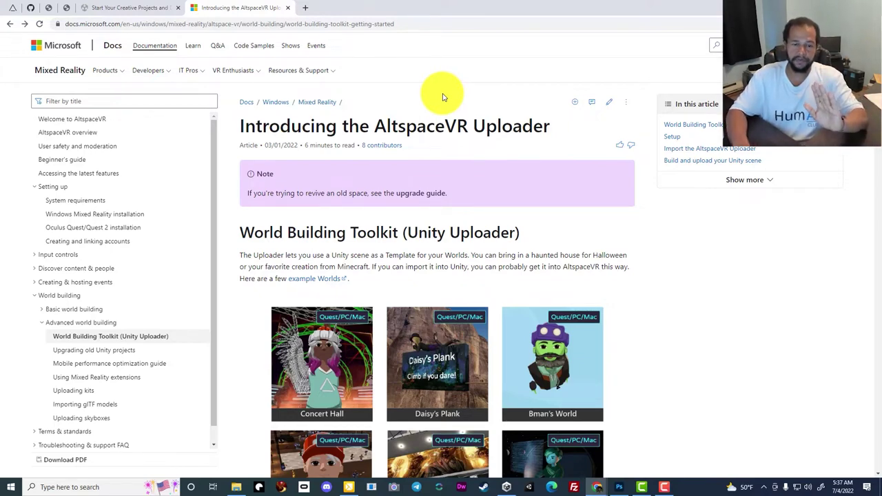
scroll(444, 103, down, 7)
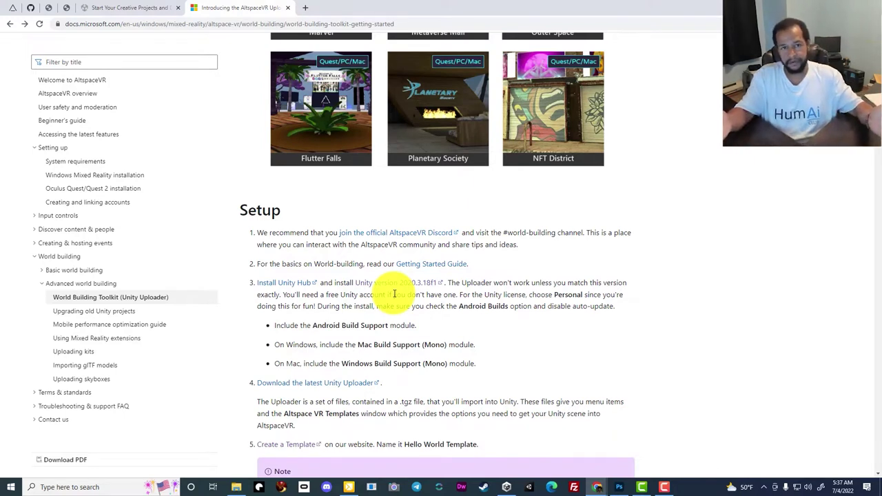
Open the Unity 2020.3.18 release page linked in the setup instructions and try to install that version with Unity Hub.
ctrl+click(438, 285)
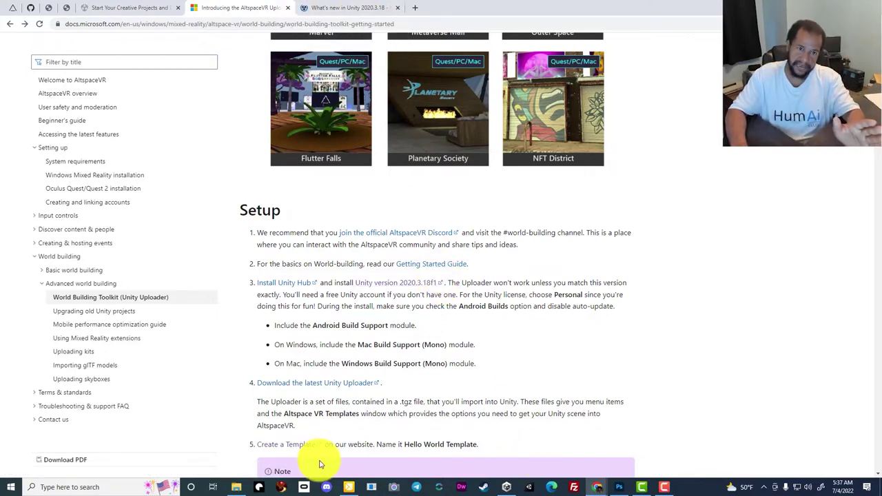
click(327, 5)
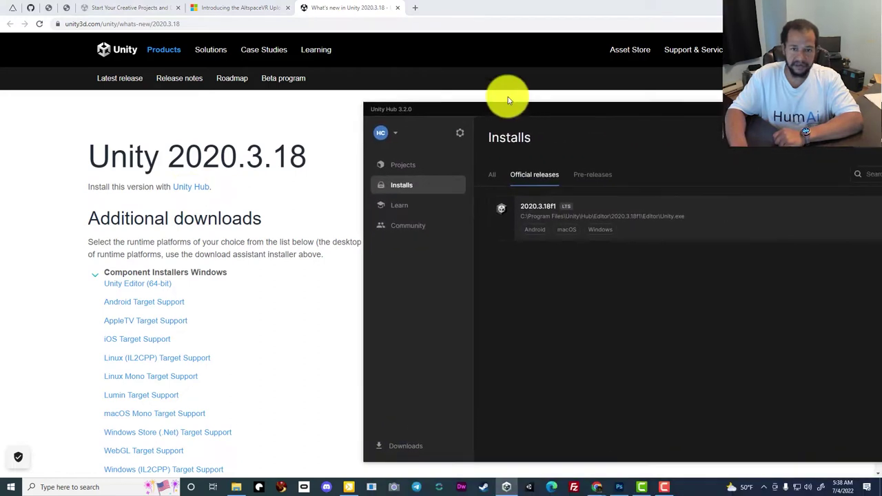
drag(507, 96, 401, 81)
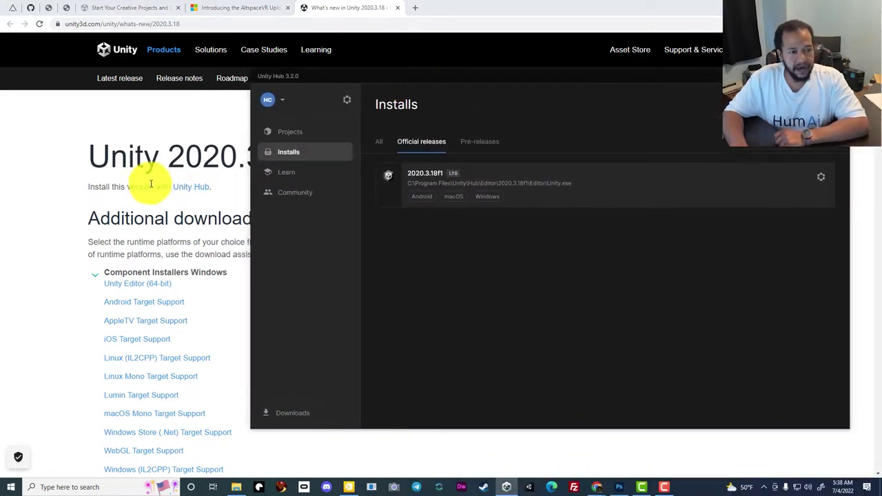
click(196, 190)
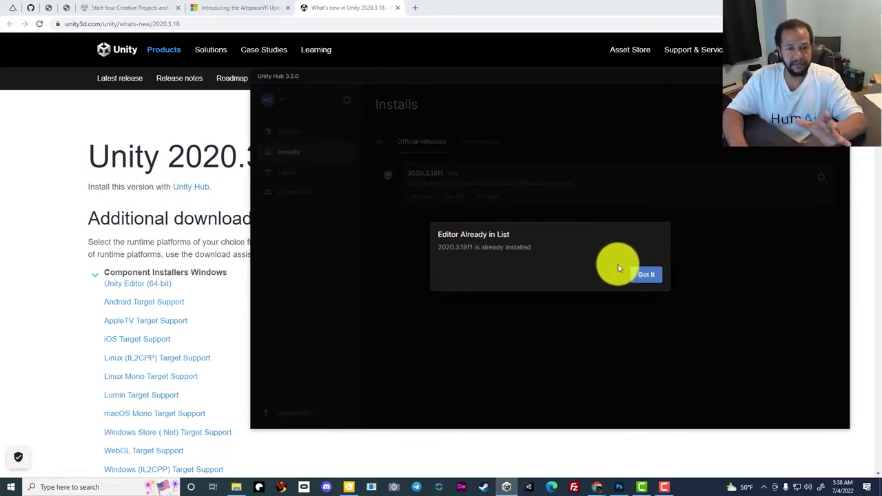
key(Escape)
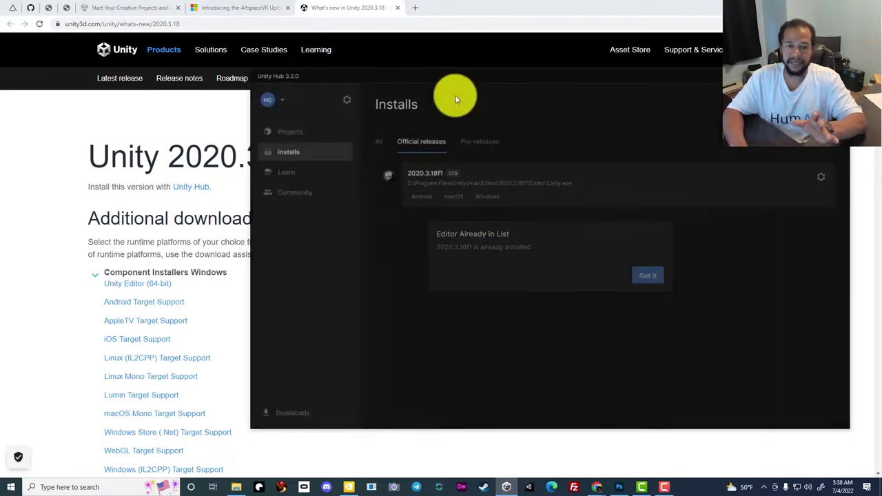
drag(464, 84, 881, 83)
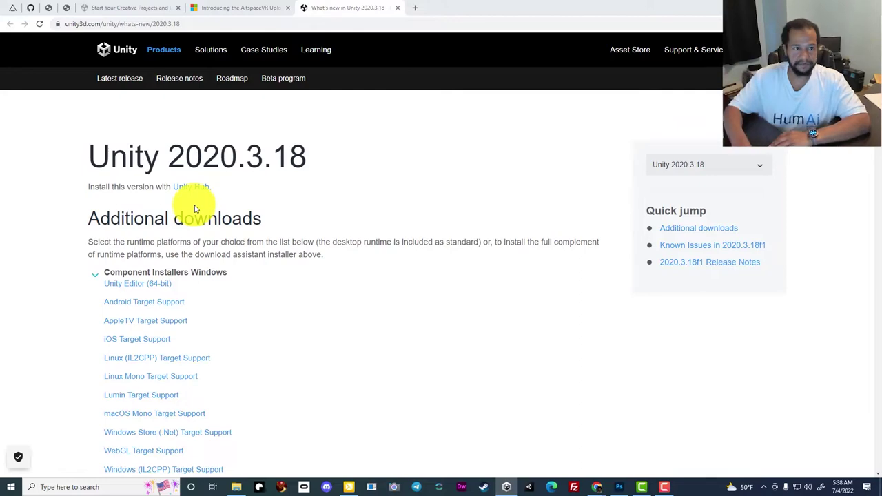
Open the 0. Tester Shirts kit on the AltspaceVR site and examine its upgrade report and platform uploads.
click(250, 8)
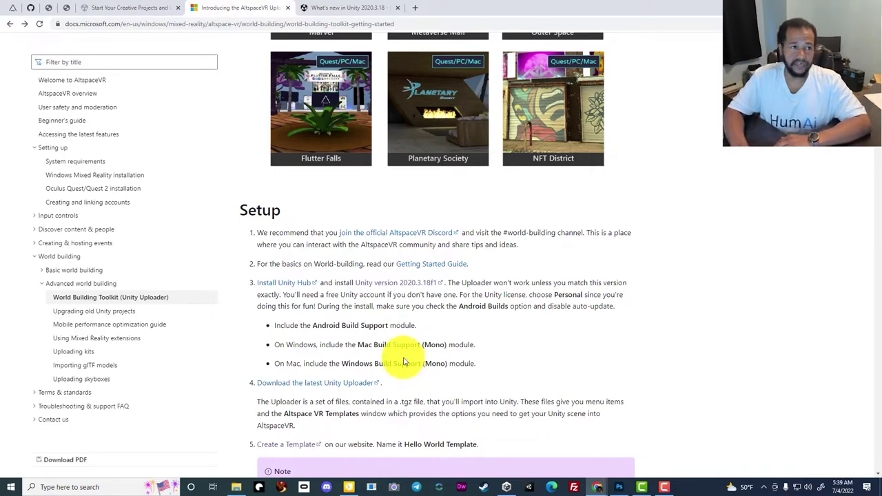
click(10, 24)
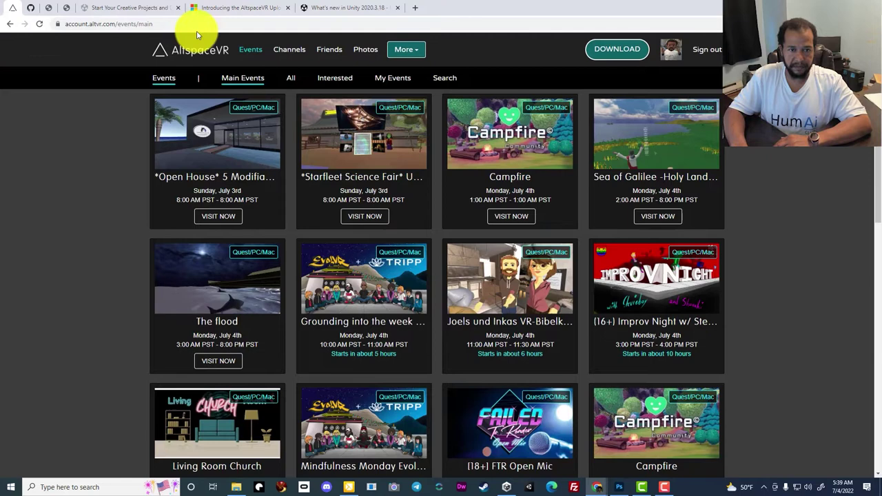
click(404, 49)
click(421, 161)
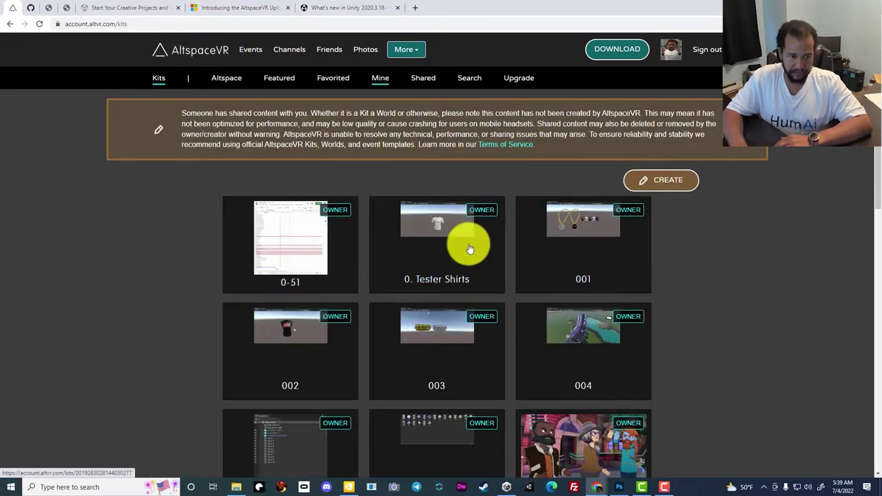
scroll(425, 244, down, 5)
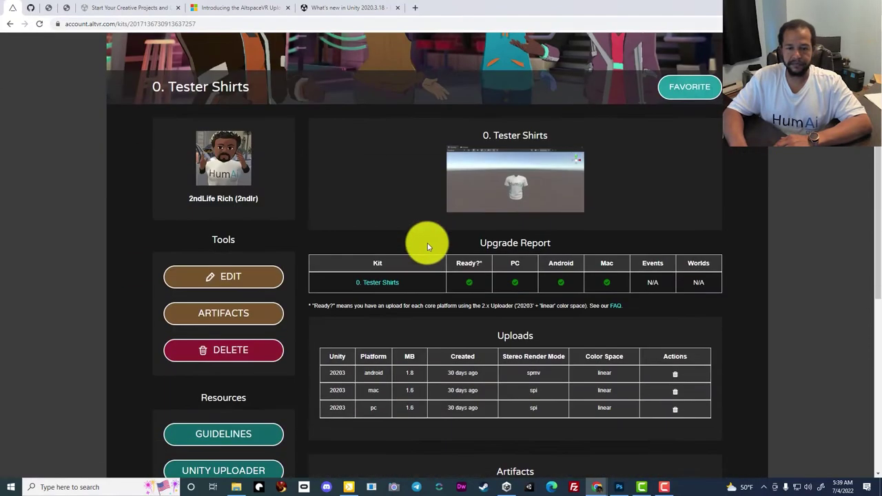
scroll(403, 214, up, 3)
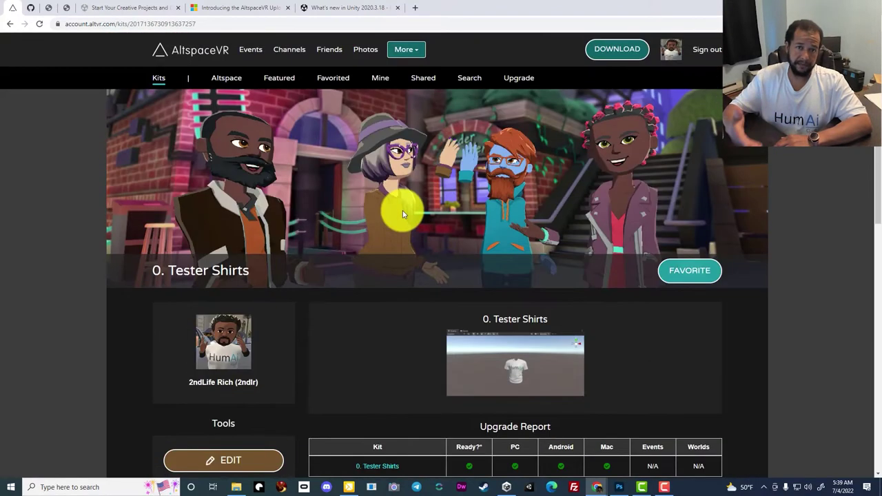
scroll(403, 214, down, 3)
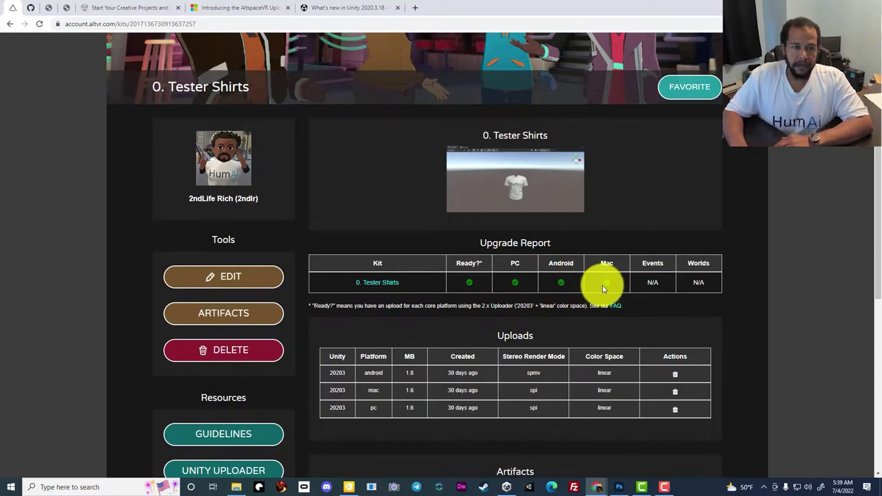
scroll(602, 285, up, 3)
Return to Unity Hub and start a new project from its project list.
click(359, 7)
click(213, 5)
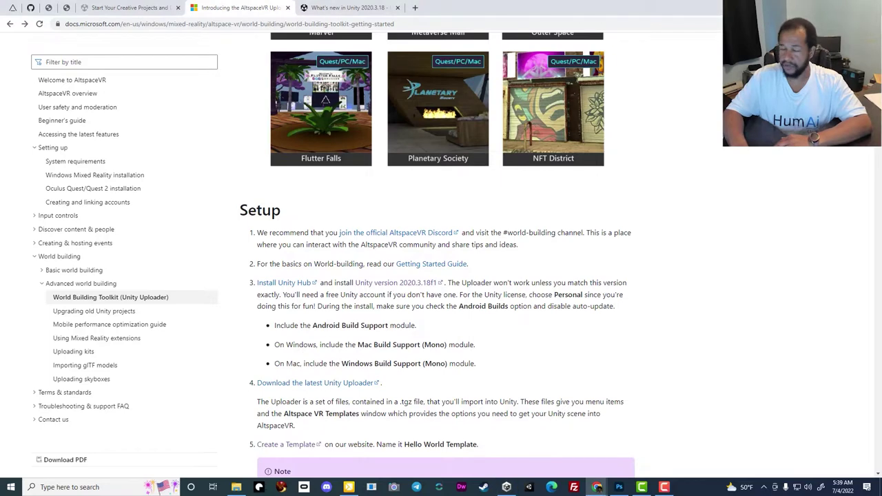
key(alt+Tab)
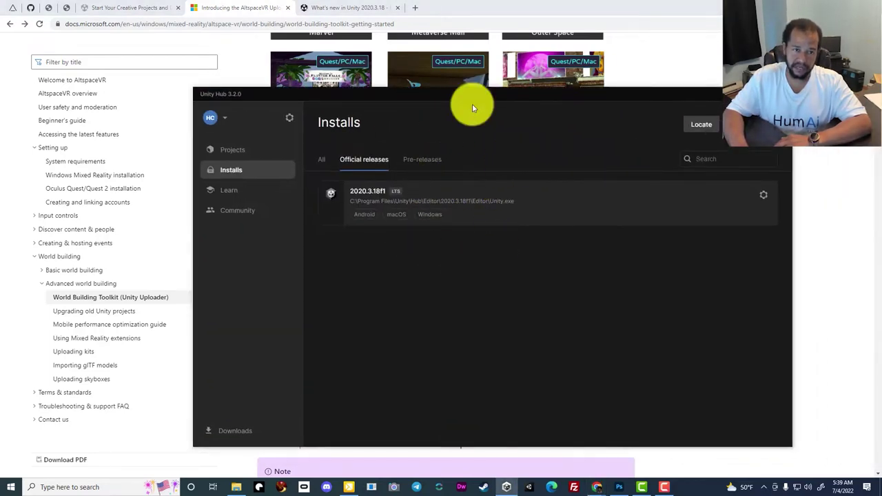
click(365, 8)
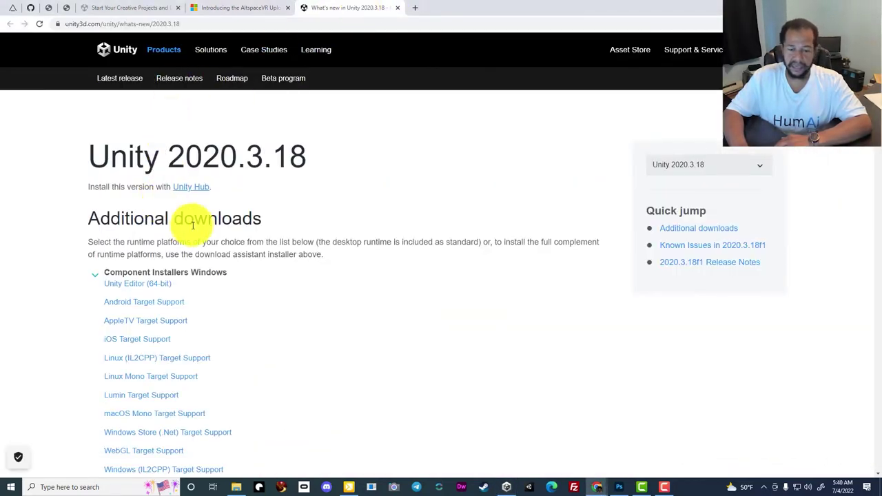
click(506, 487)
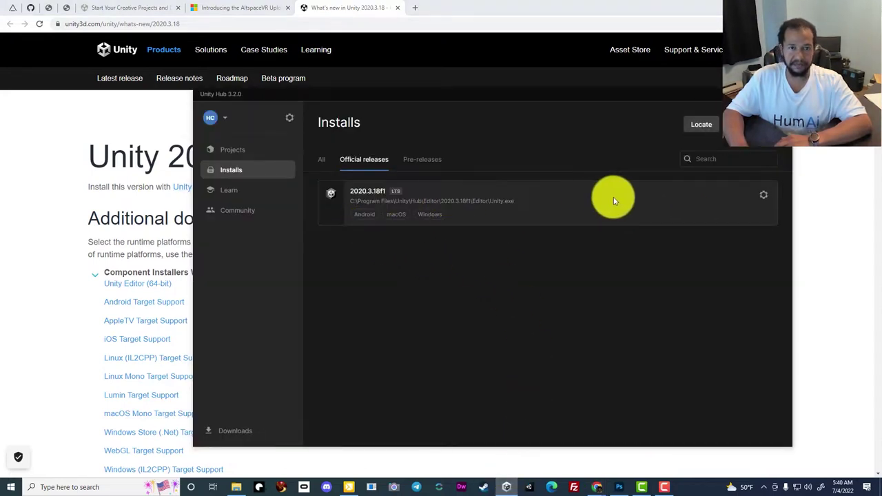
click(233, 152)
drag(406, 99, 433, 95)
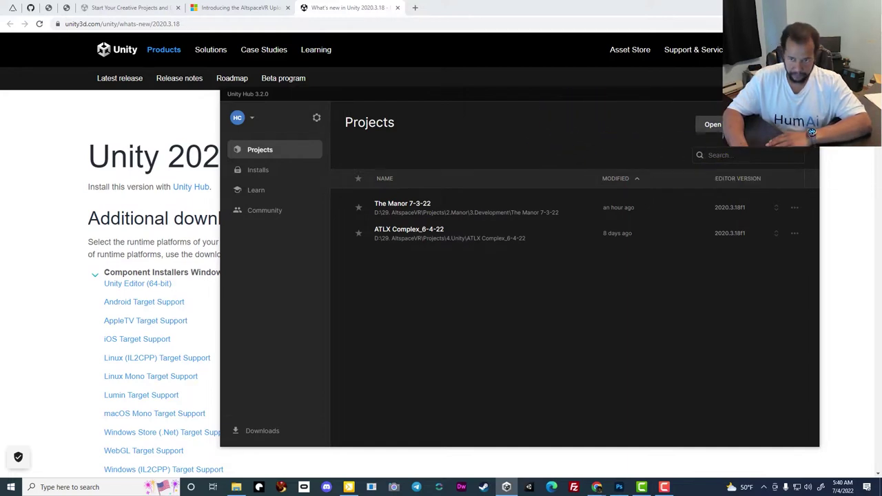
click(777, 124)
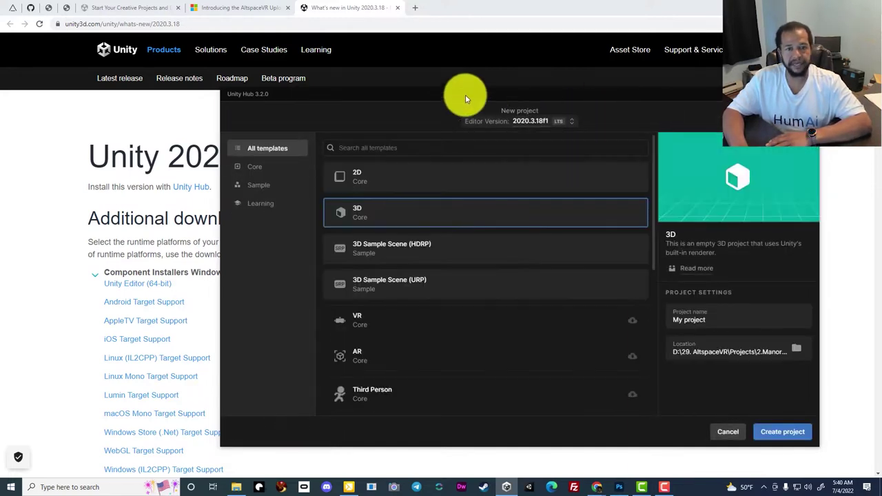
Check the documentation for the required project template and select 3D Sample Scene (URP) for the new project in Unity Hub.
click(323, 7)
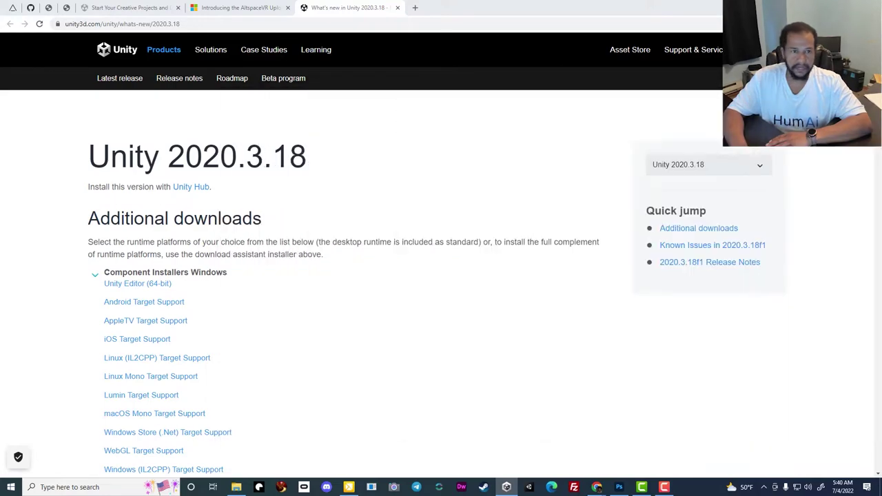
click(213, 6)
scroll(489, 255, down, 9)
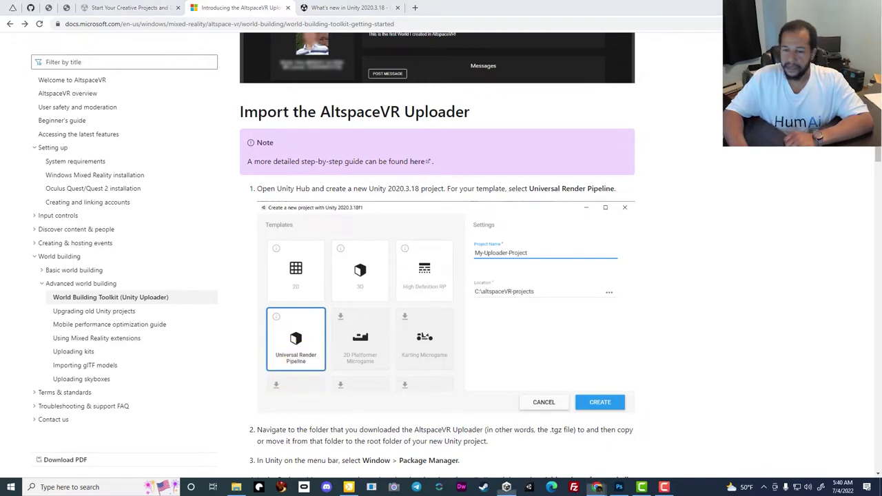
click(506, 487)
drag(649, 44, 479, 93)
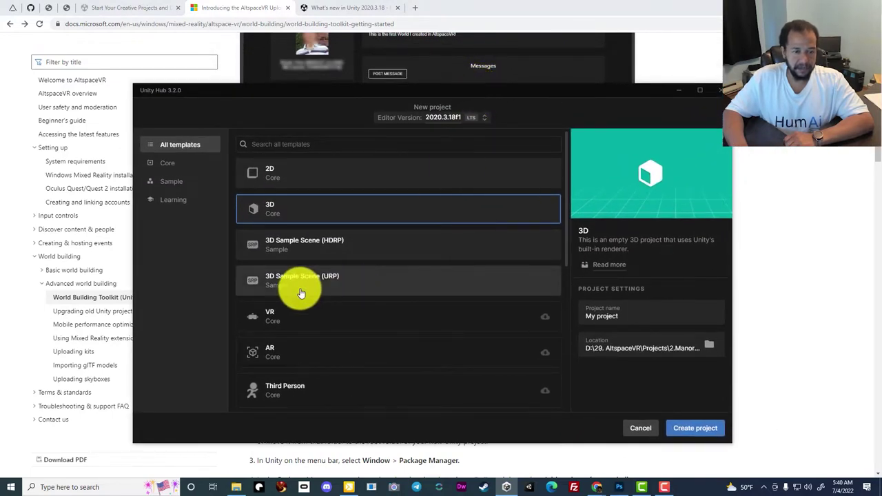
click(369, 291)
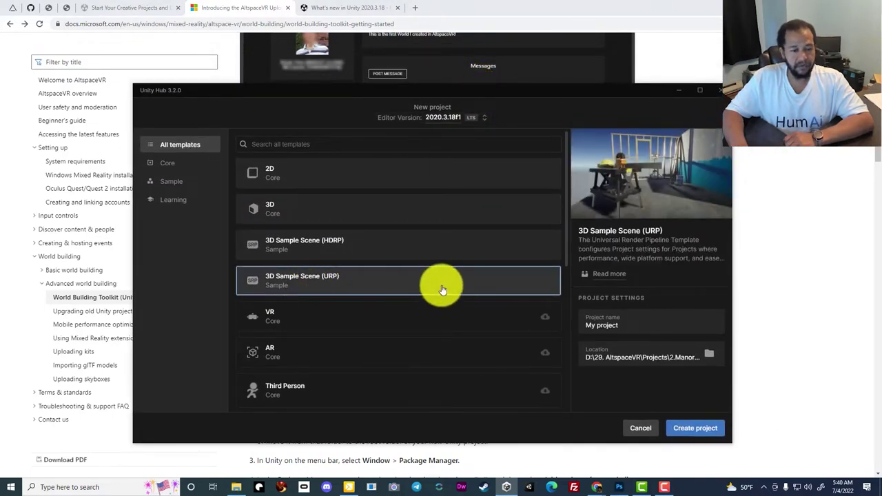
scroll(441, 289, down, 3)
scroll(472, 293, down, 1)
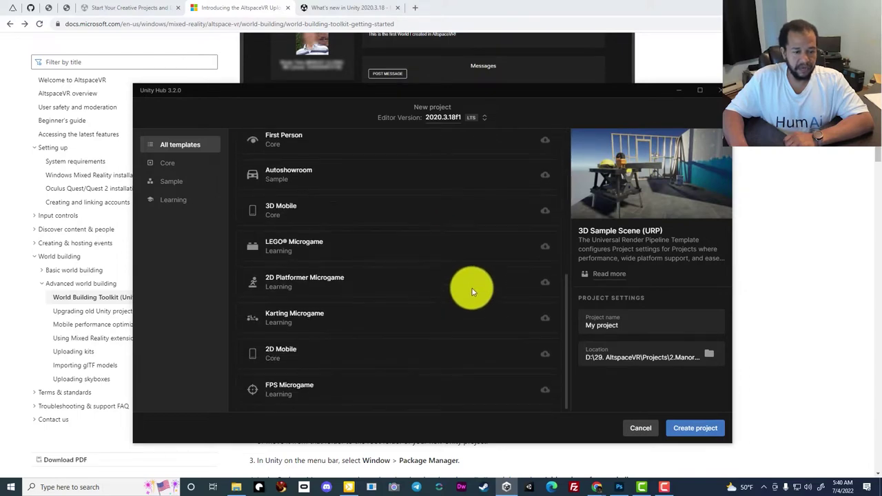
scroll(472, 292, up, 5)
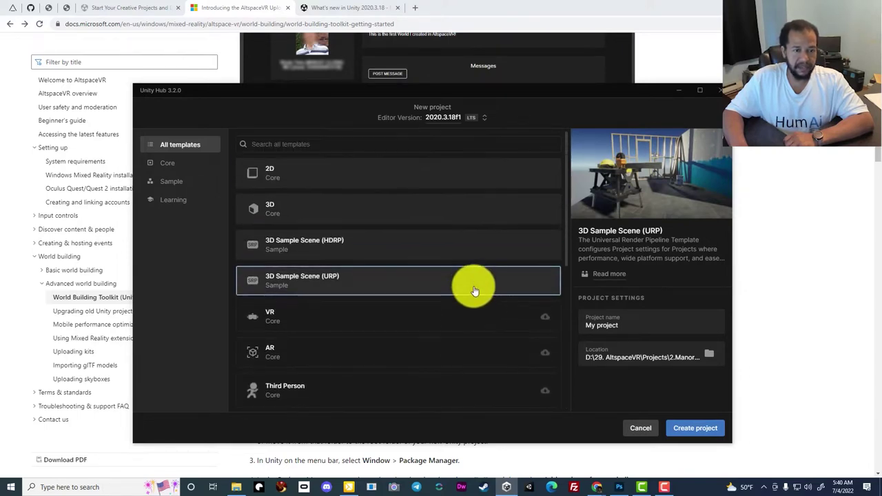
Compare the template choice with the documentation and name the new project Helmets MRE Tutorial.
drag(287, 84, 614, 79)
click(355, 360)
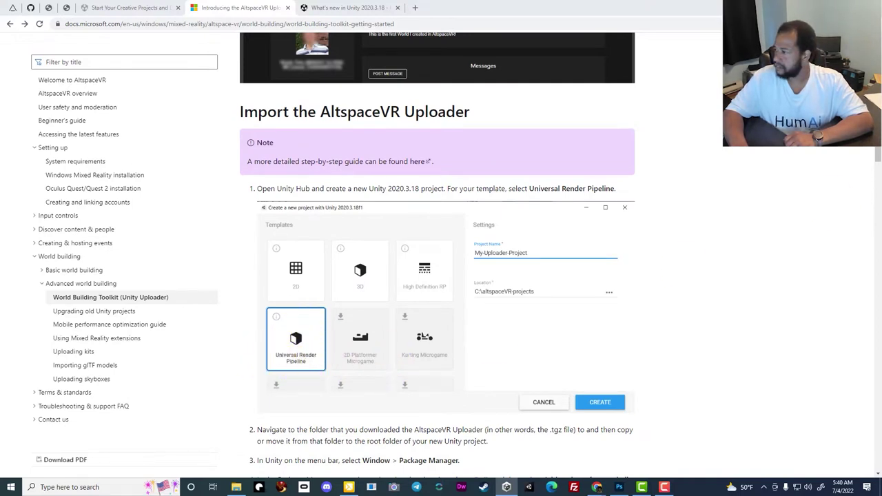
key(alt+Tab)
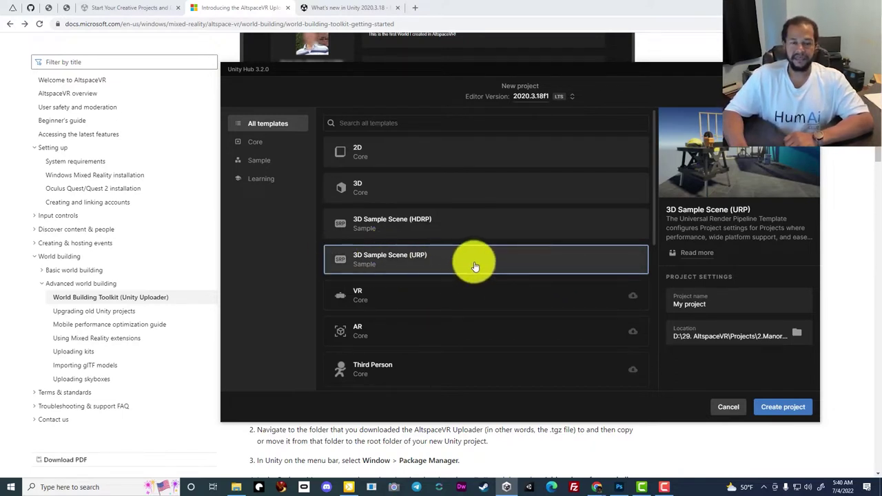
click(742, 302)
key(ctrl+a)
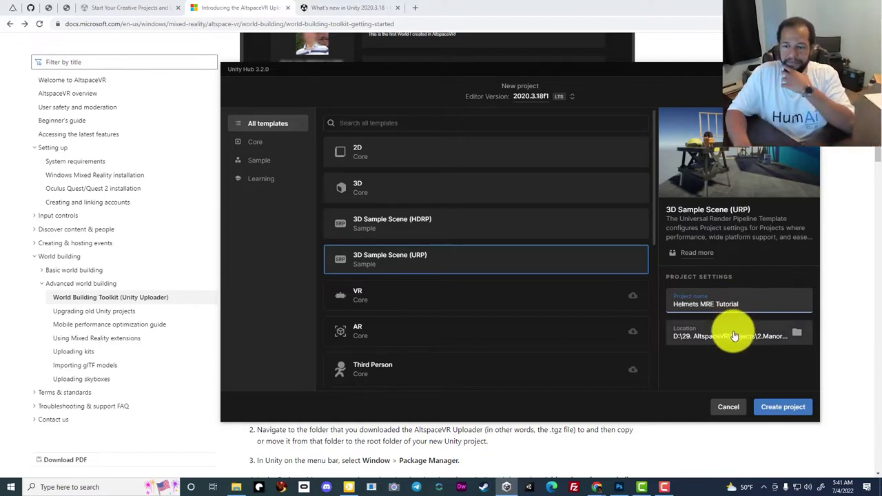
Set the new project's location to the 4.Unity folder inside D:\29. AltspaceVR\Projects.
click(792, 333)
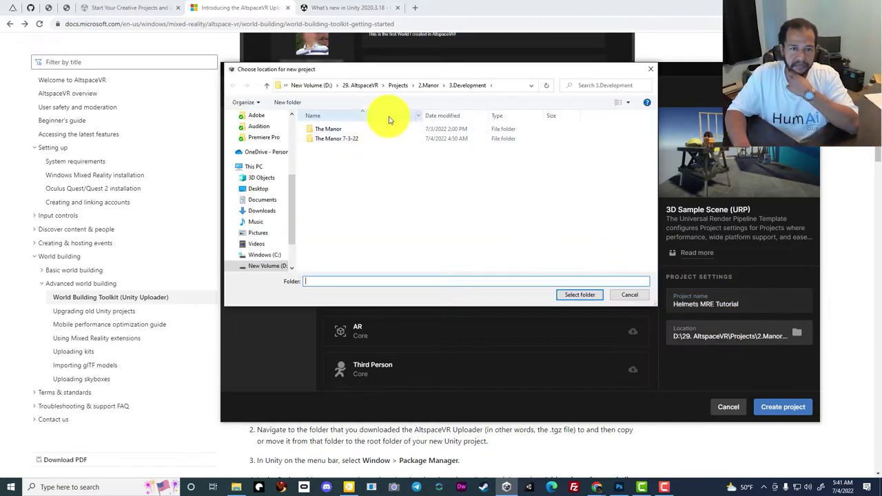
click(393, 87)
click(323, 158)
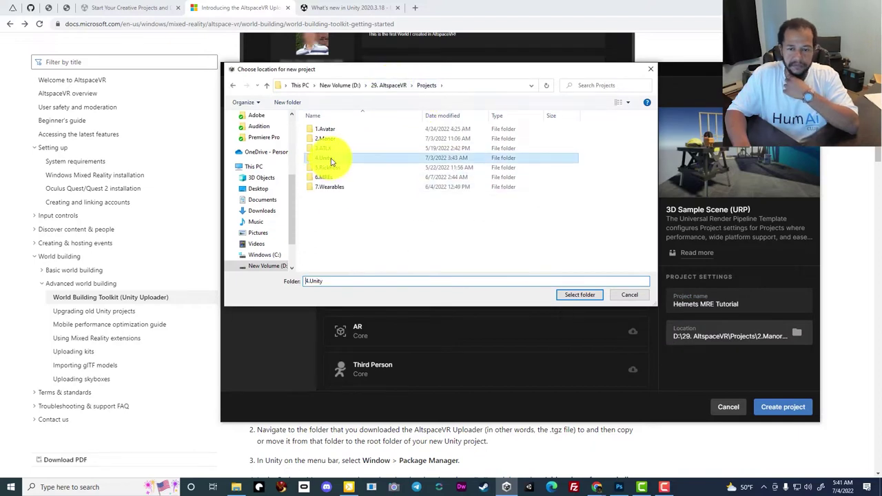
double_click(323, 158)
click(579, 294)
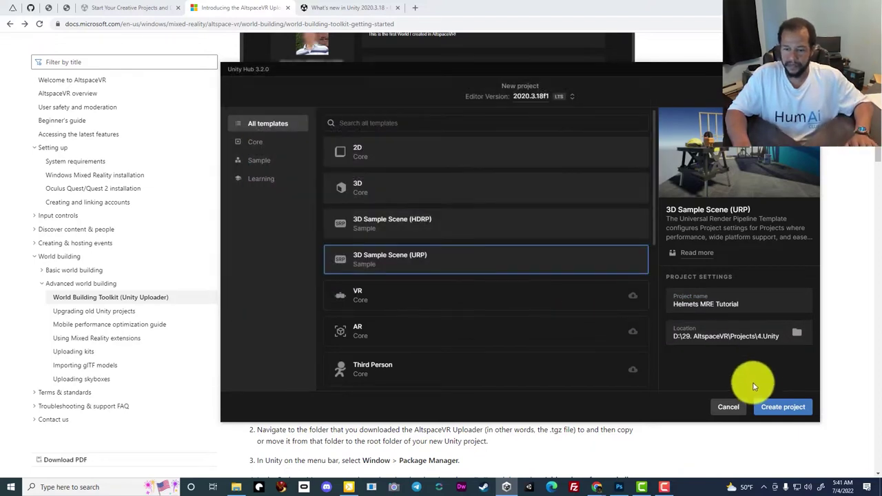
Create the configured project and add a new scene named Helmets MRE Tutorial to its Scenes folder.
click(782, 407)
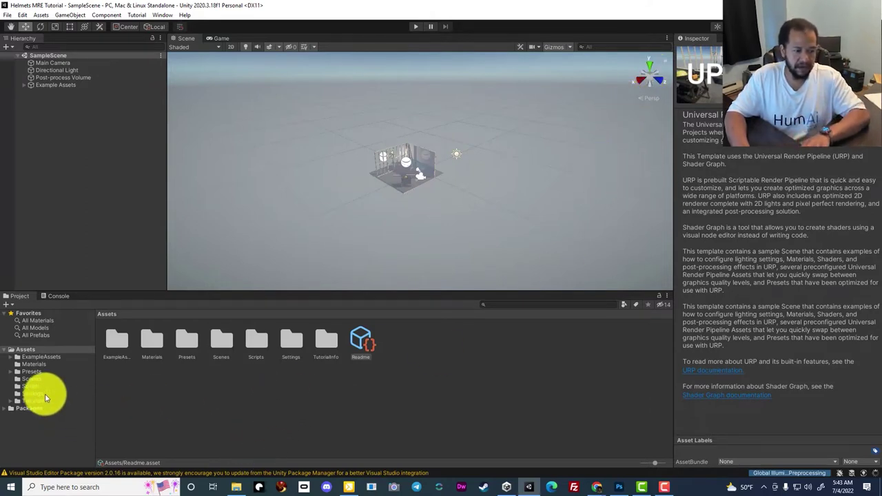
click(32, 379)
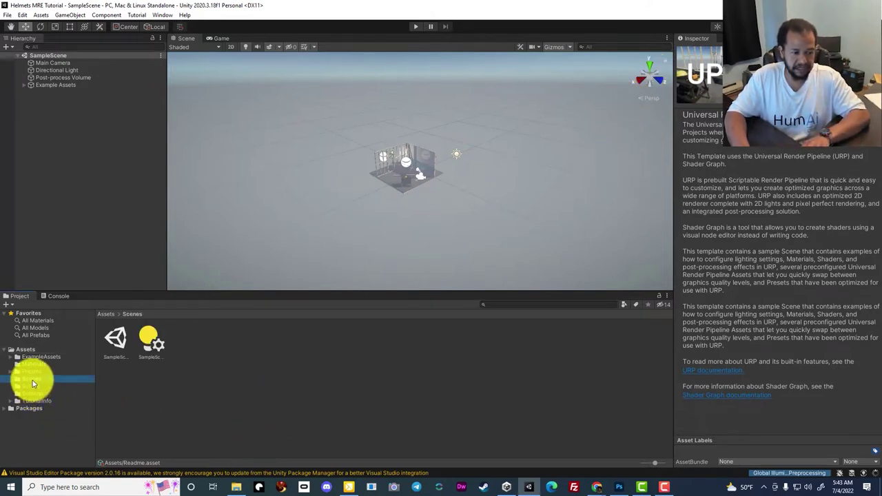
right_click(291, 403)
mouse_move(413, 160)
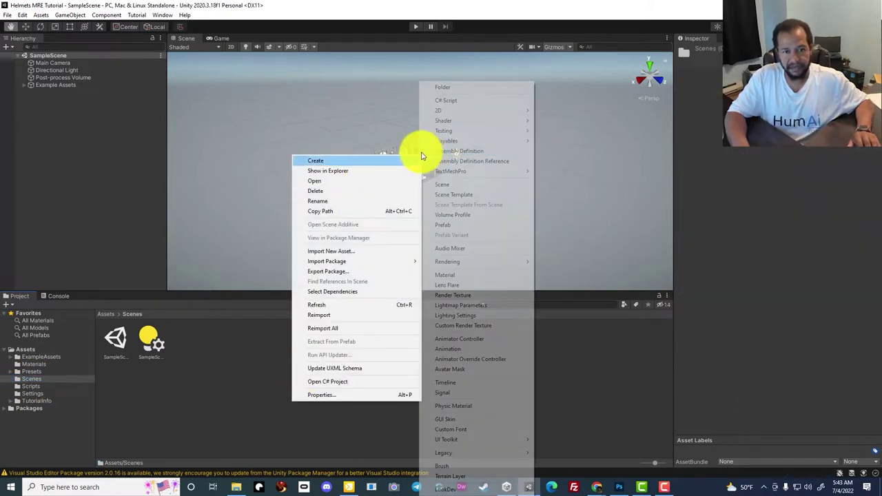
click(458, 185)
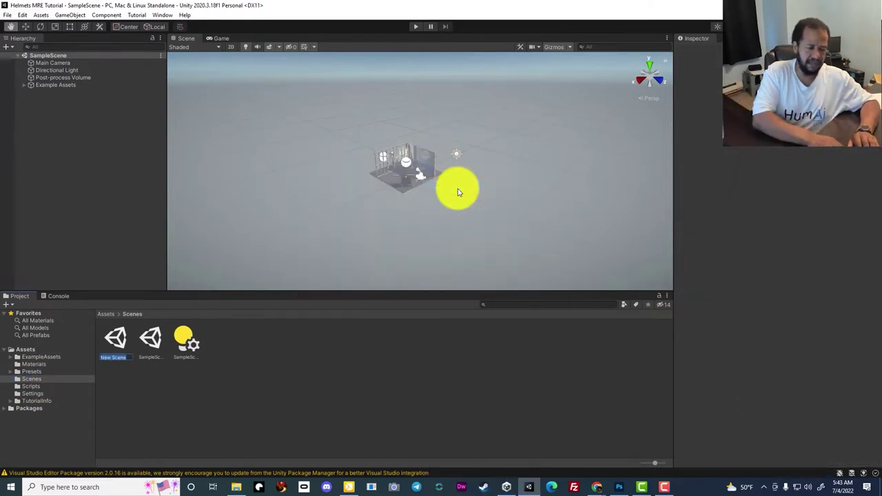
text(Helmets MRE)
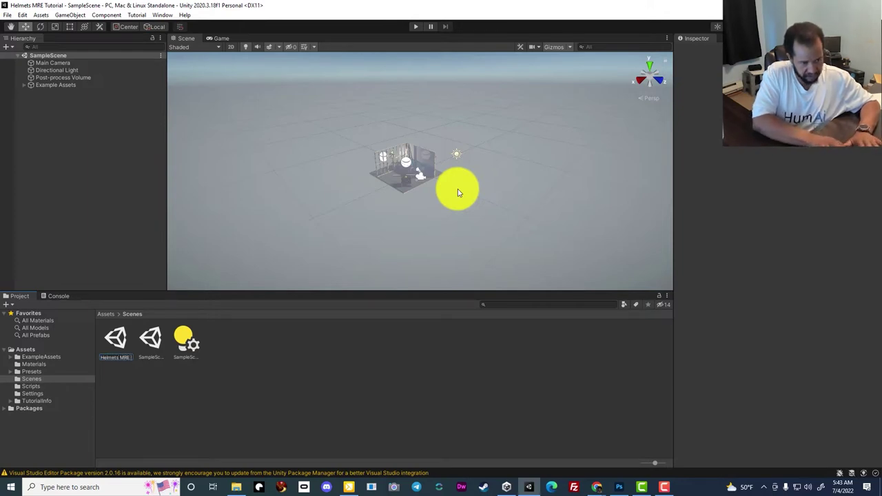
key(Return)
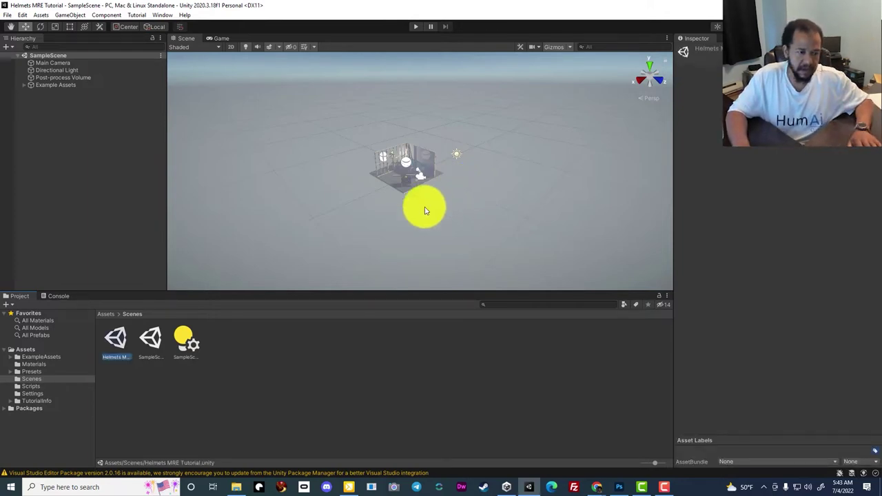
Open the Helmets MRE Tutorial scene and delete the sample scene and its lighting settings from the Scenes folder.
double_click(116, 341)
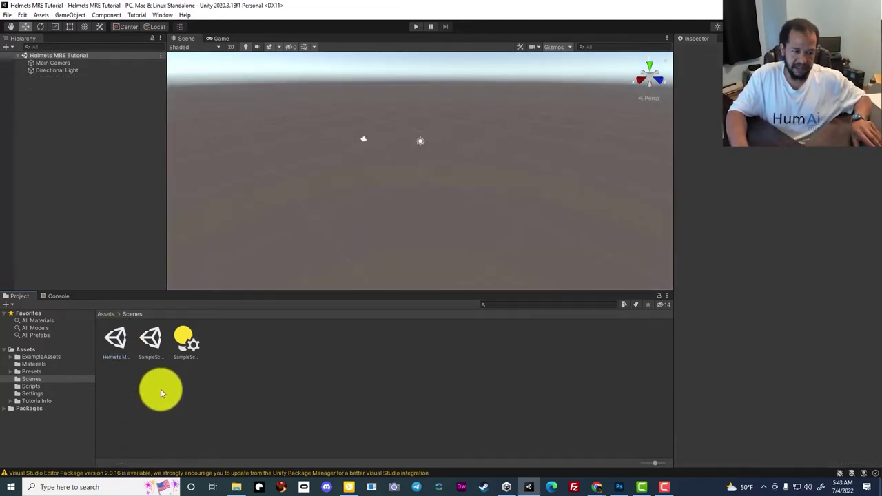
click(148, 337)
ctrl+click(177, 344)
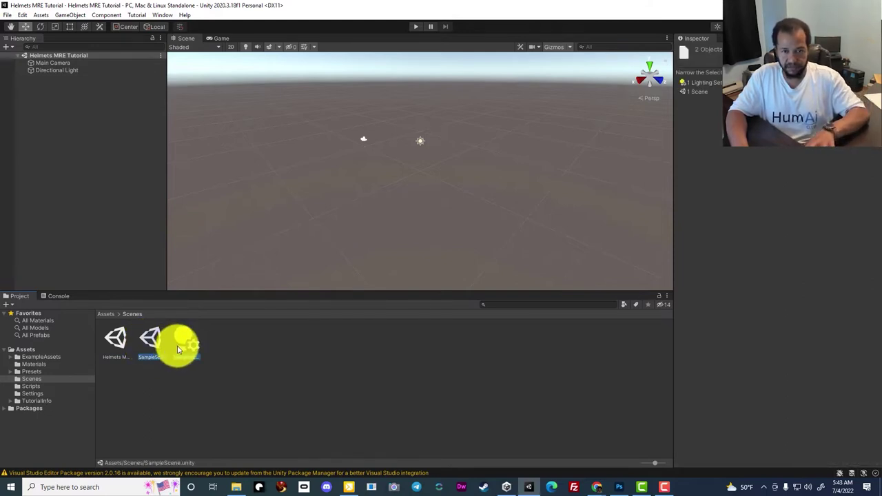
key(Delete)
click(467, 261)
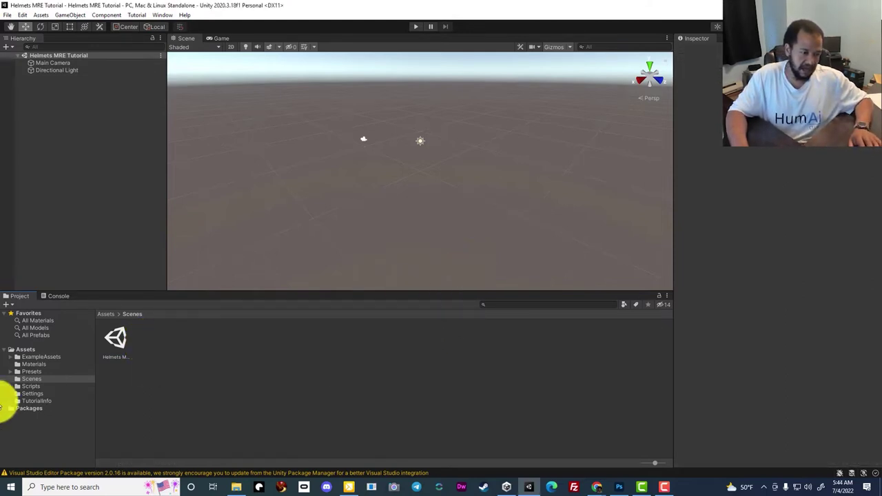
Delete the ExampleAssets and TutorialInfo folders and the Readme asset from the project's Assets folder.
click(25, 350)
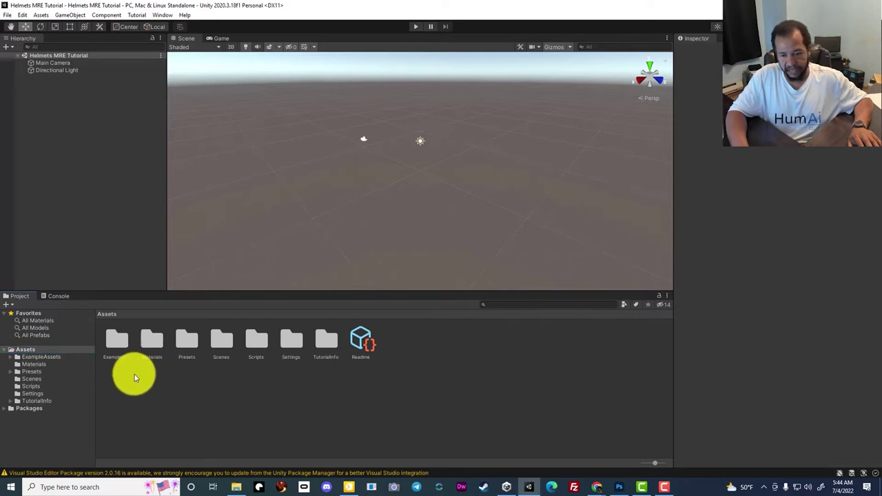
drag(653, 464, 634, 461)
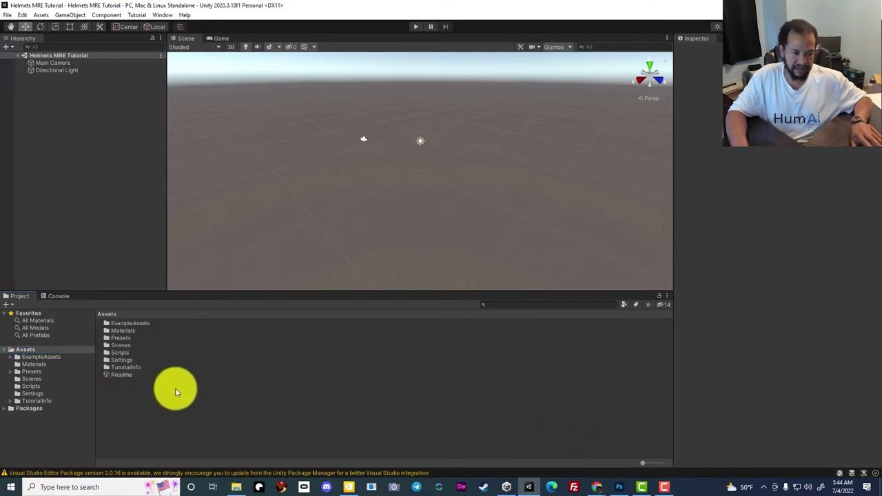
click(127, 367)
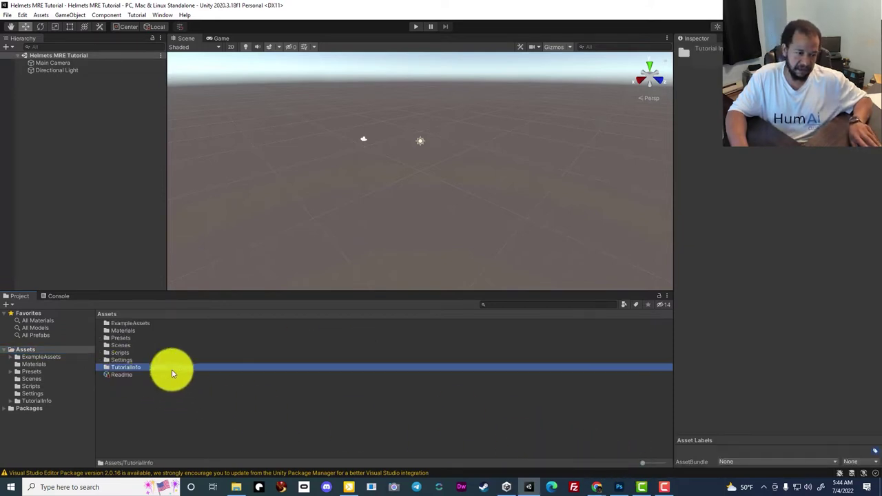
ctrl+click(129, 323)
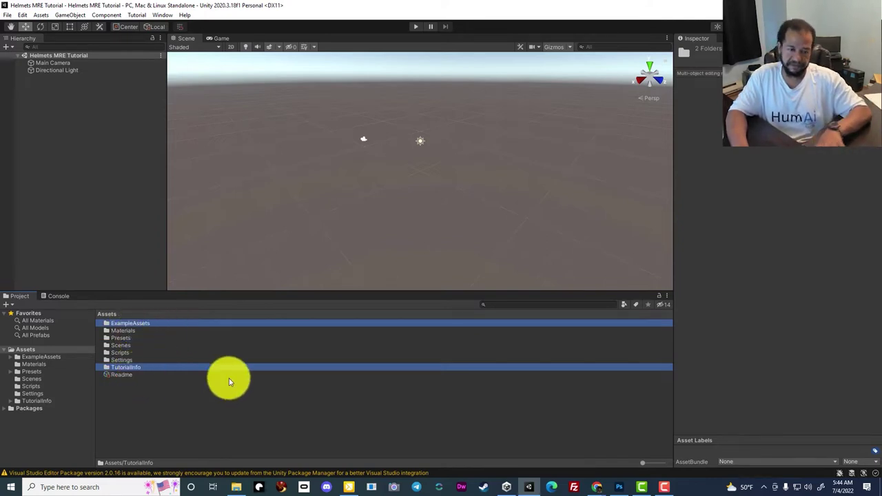
key(Delete)
click(466, 263)
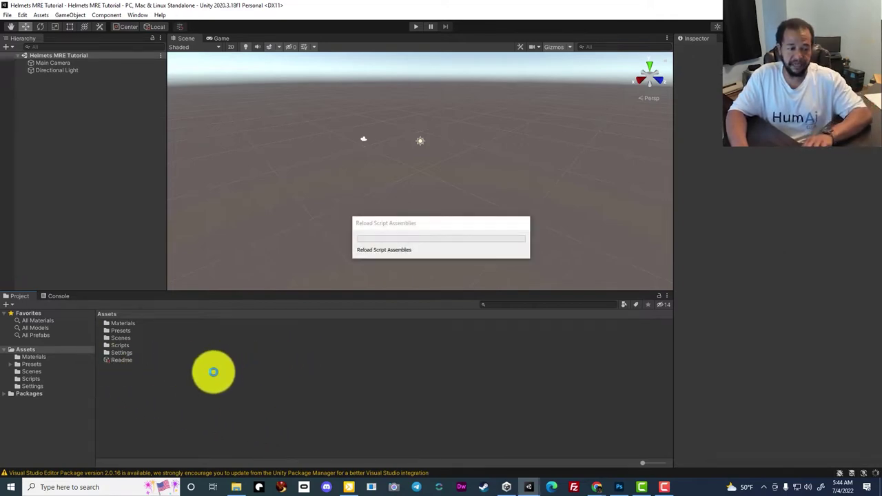
click(131, 360)
key(Delete)
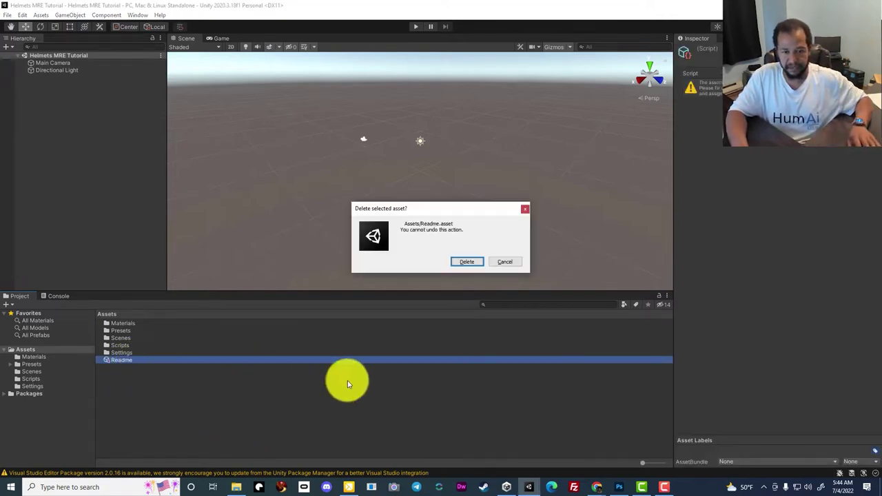
click(468, 261)
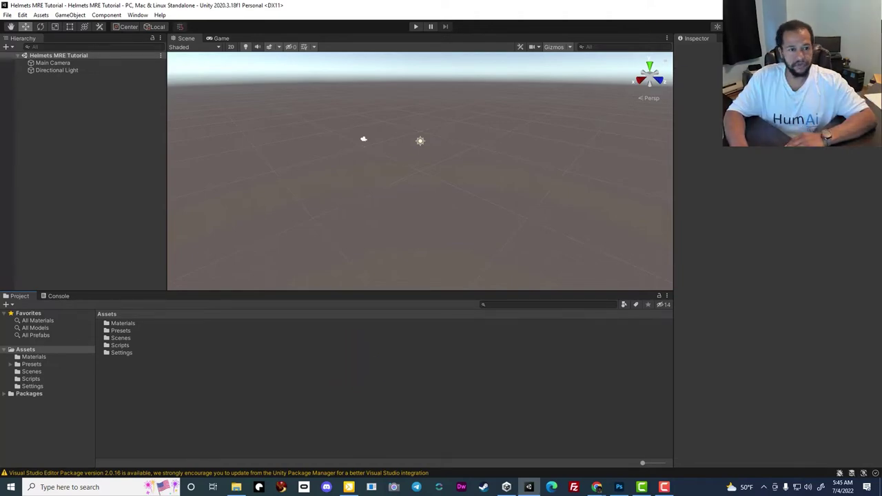
key(alt+Tab)
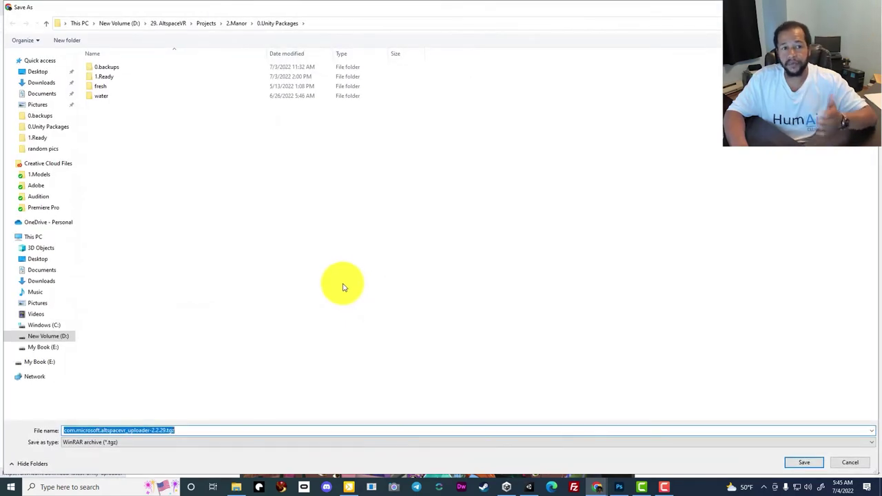
click(168, 23)
double_click(116, 252)
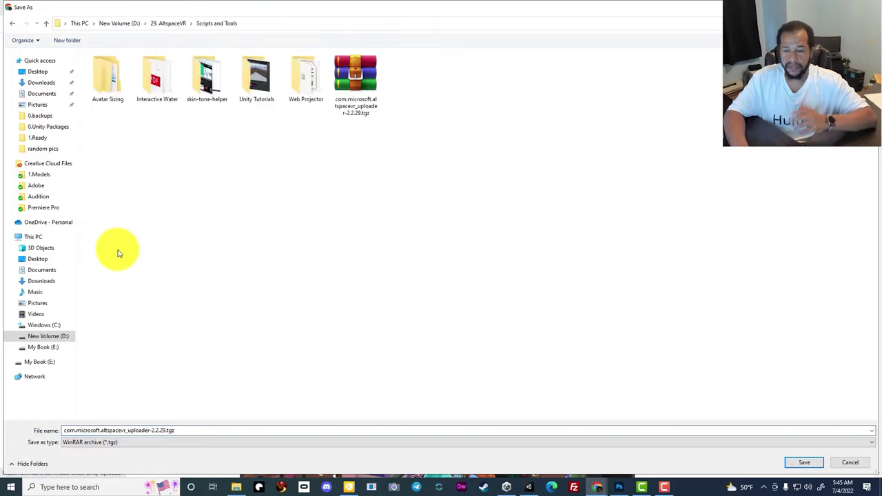
click(848, 461)
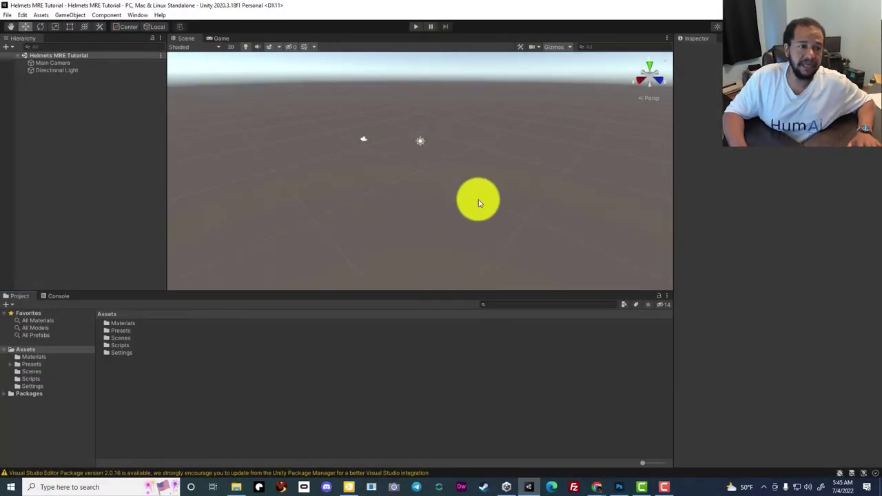
Install the tarball com.microsoft.altspacevr_uploader-2.2.29.tgz from D:\29. AltspaceVR\Scripts and Tools with the Package Manager, then close it.
click(134, 14)
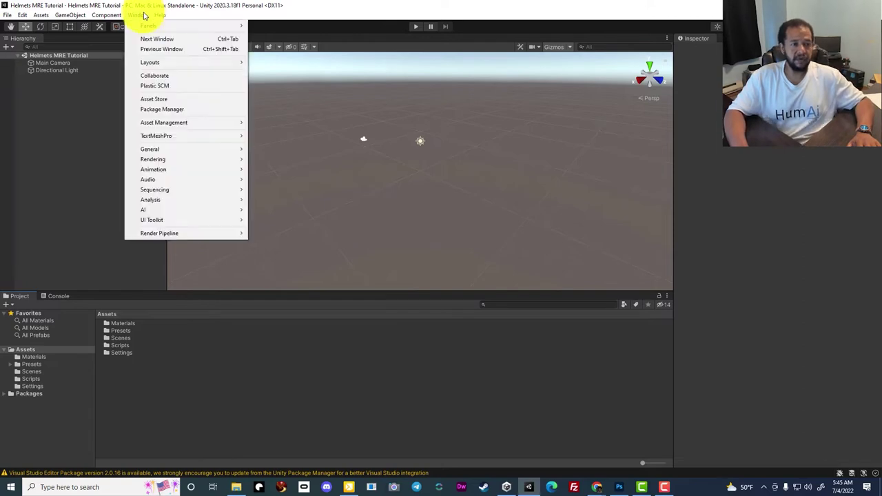
click(166, 109)
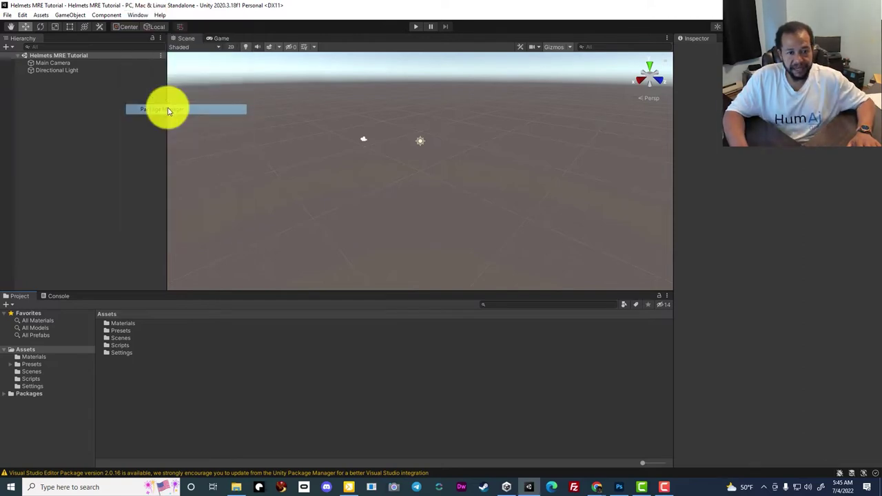
drag(327, 128, 383, 94)
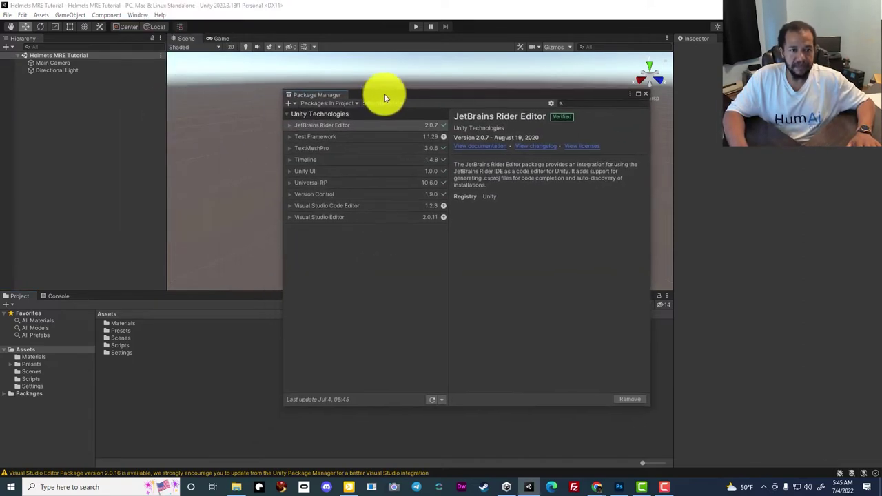
click(295, 103)
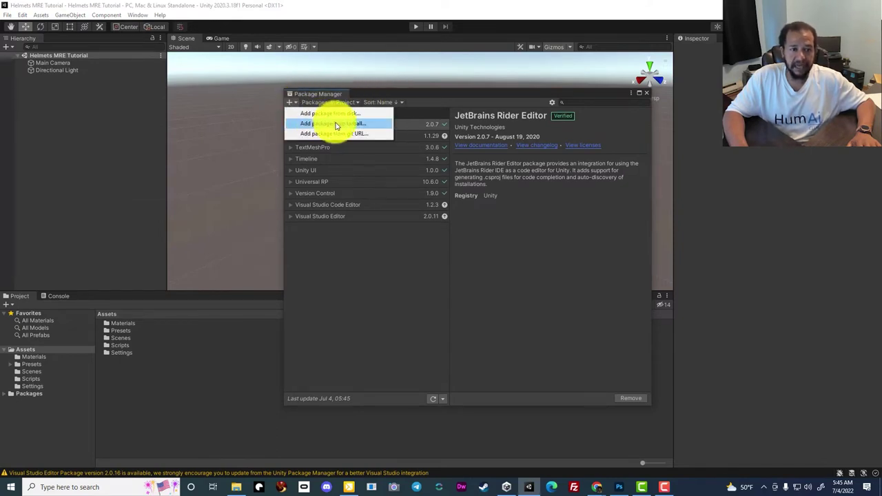
click(365, 124)
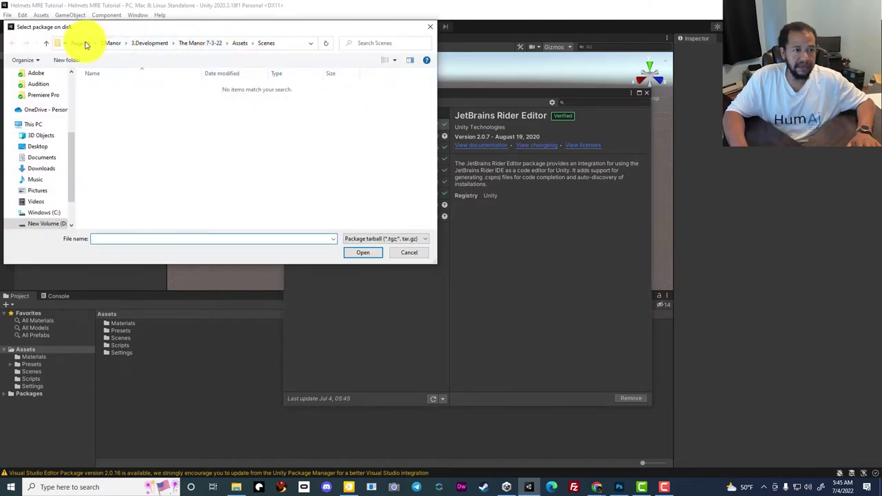
click(86, 45)
click(168, 42)
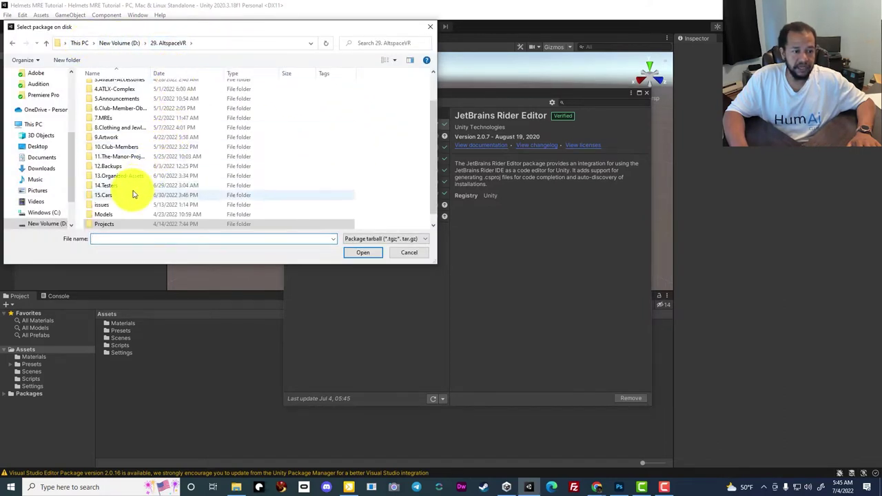
scroll(131, 206, down, 3)
double_click(125, 223)
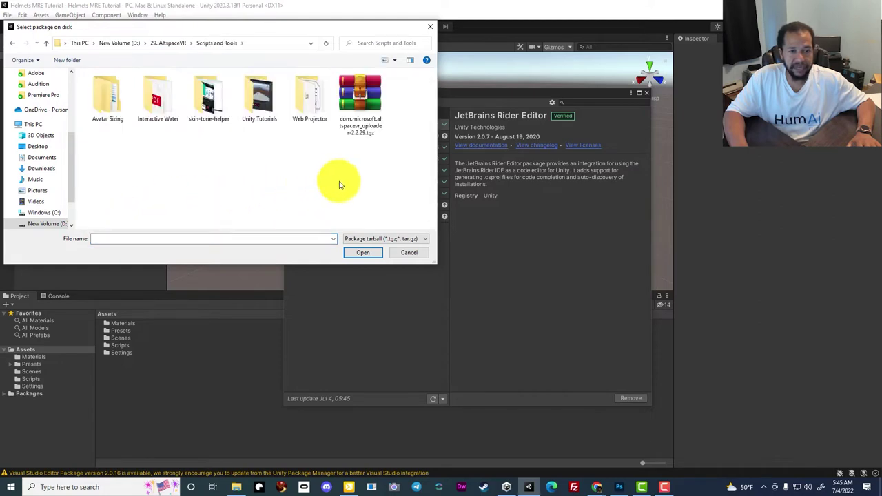
click(361, 97)
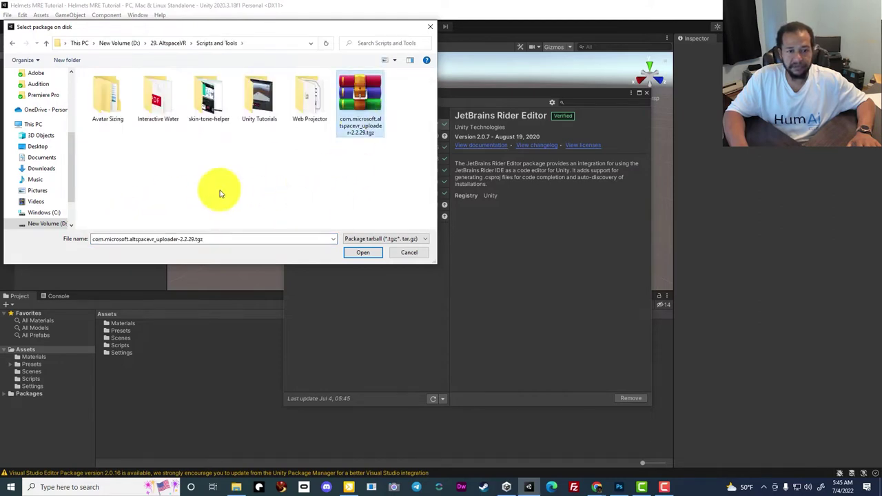
click(363, 254)
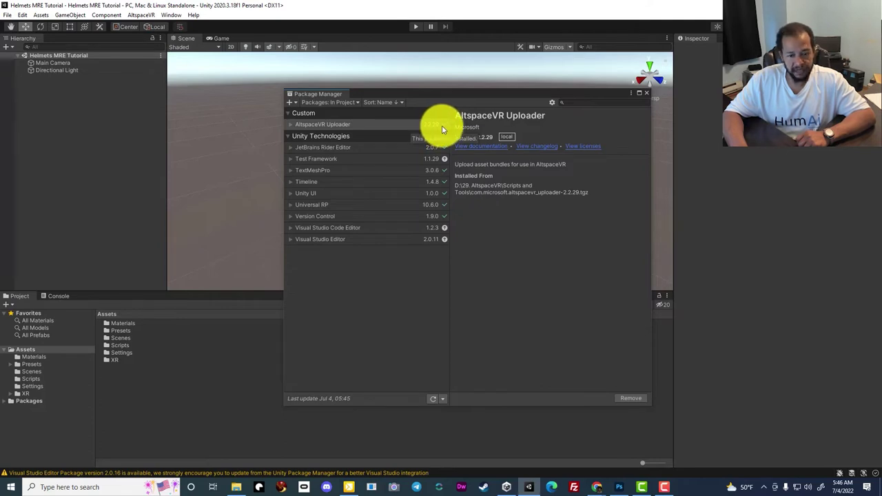
click(645, 94)
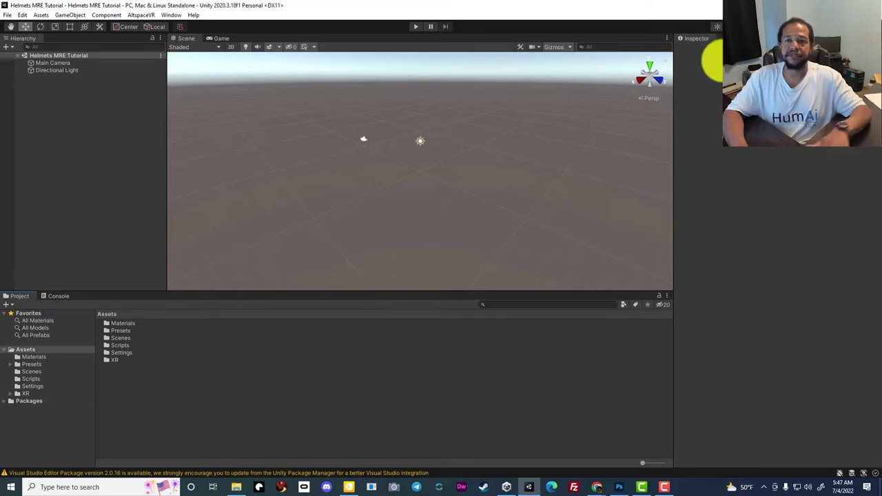
Switch to the browser's Sketchfab Importers page, open the Unity (Editor) plugin release and locate the SketchfabForUnity-v1.2.1.unitypackage download.
key(alt+Tab)
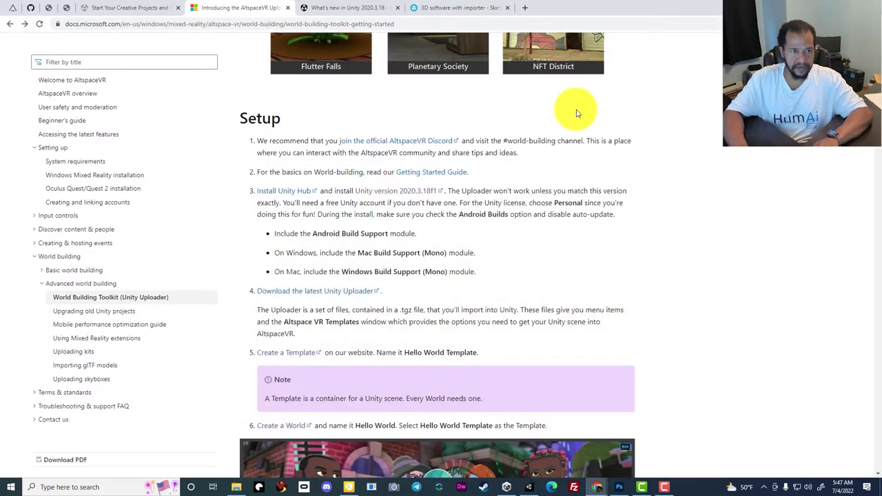
click(480, 6)
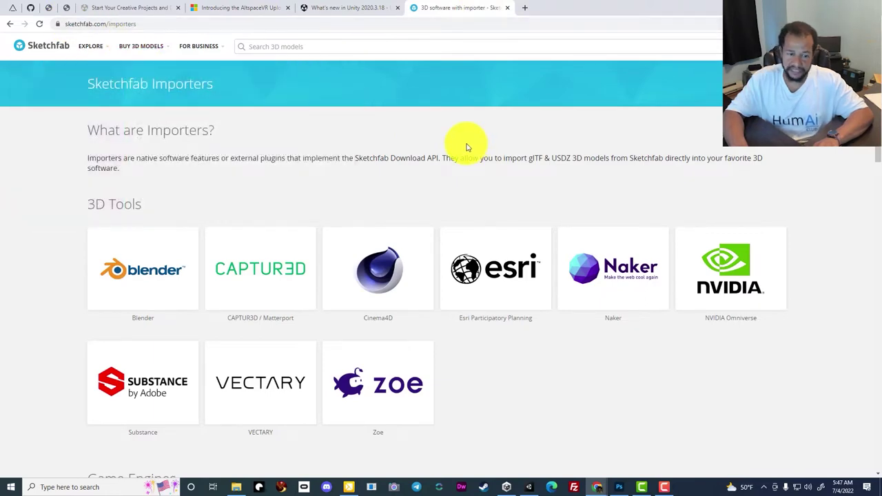
scroll(466, 146, down, 5)
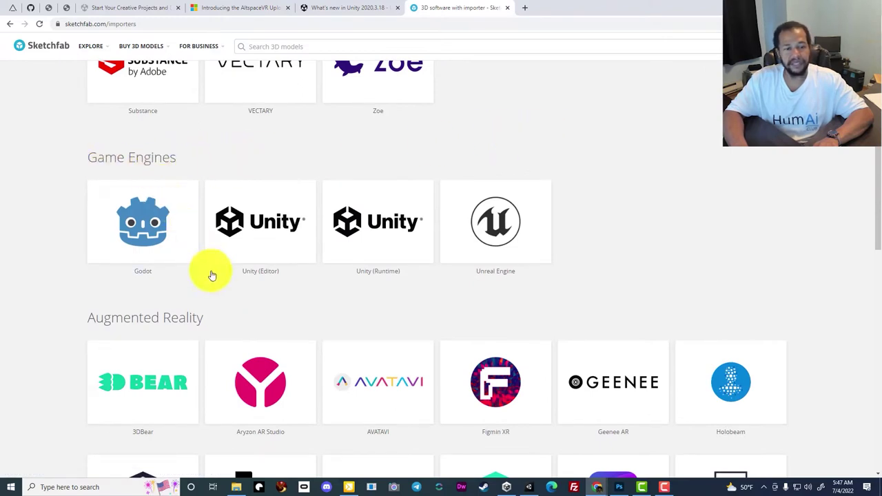
click(258, 275)
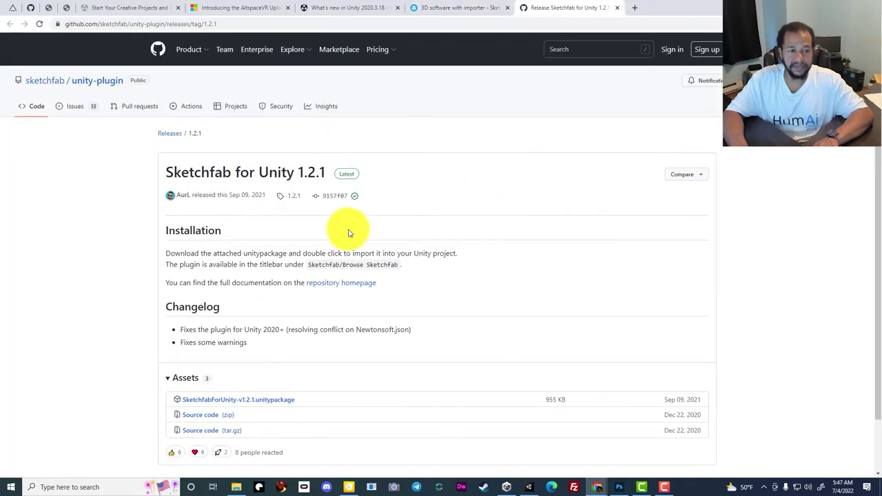
scroll(349, 262, down, 2)
scroll(705, 163, up, 2)
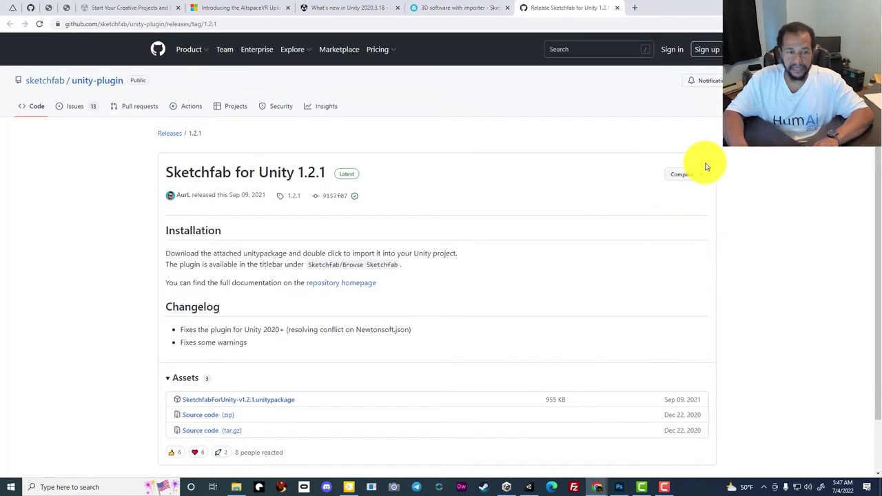
scroll(473, 264, down, 2)
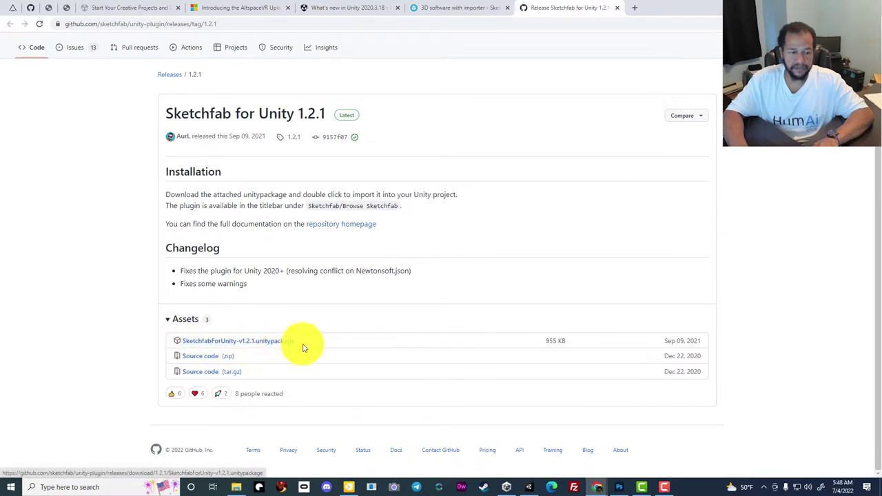
drag(301, 347, 236, 338)
click(324, 388)
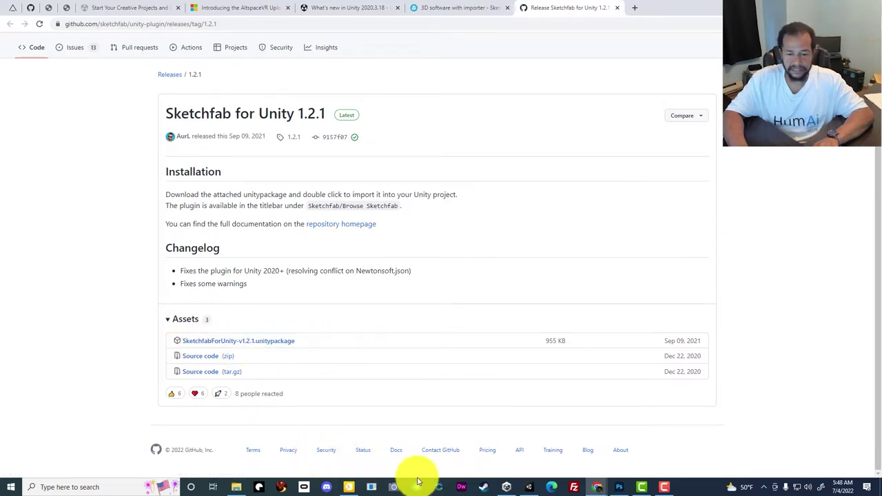
Return to the Unity project and import all contents of SketchfabForUnity-v1.2.1.unitypackage from the Scripts and Tools folder as a custom package.
click(527, 485)
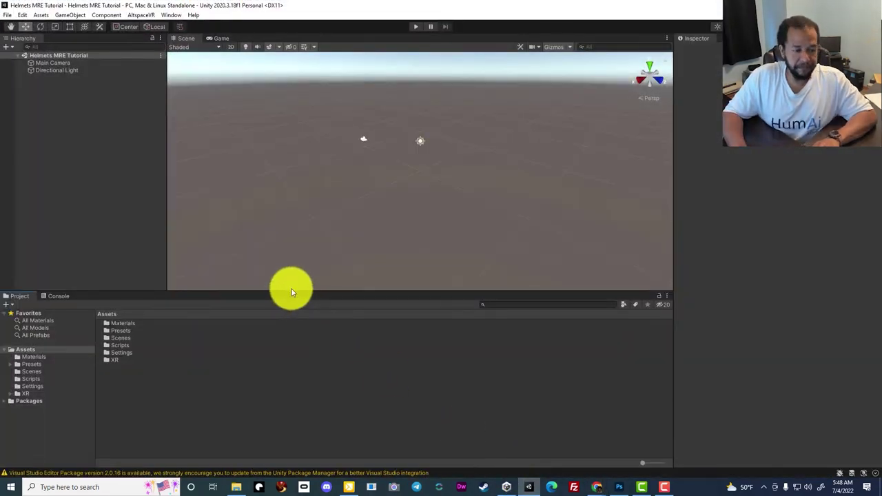
right_click(279, 389)
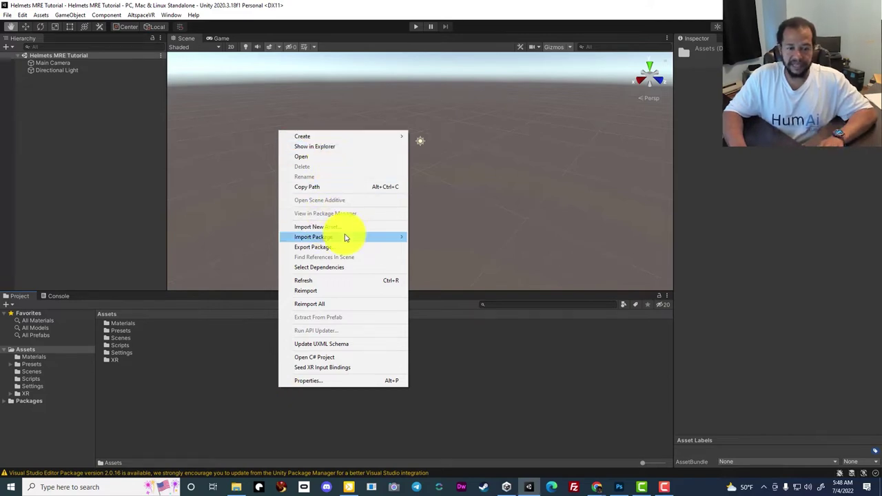
mouse_move(397, 239)
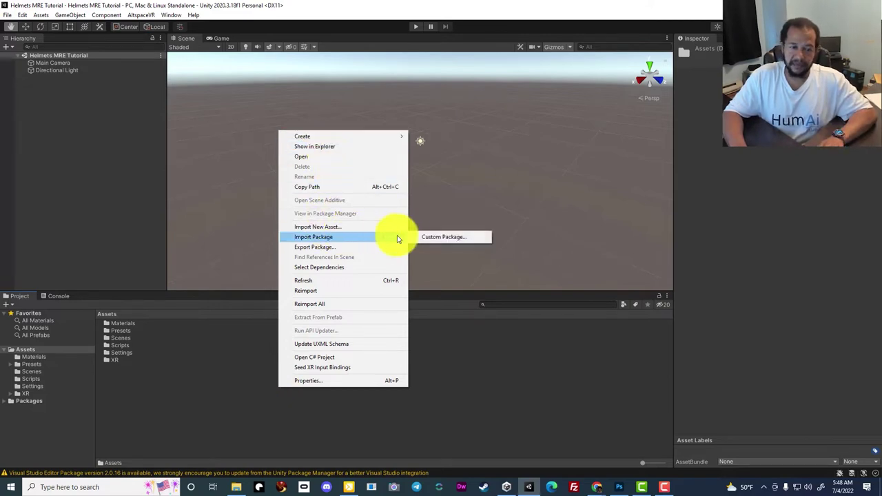
click(434, 239)
drag(252, 32, 446, 93)
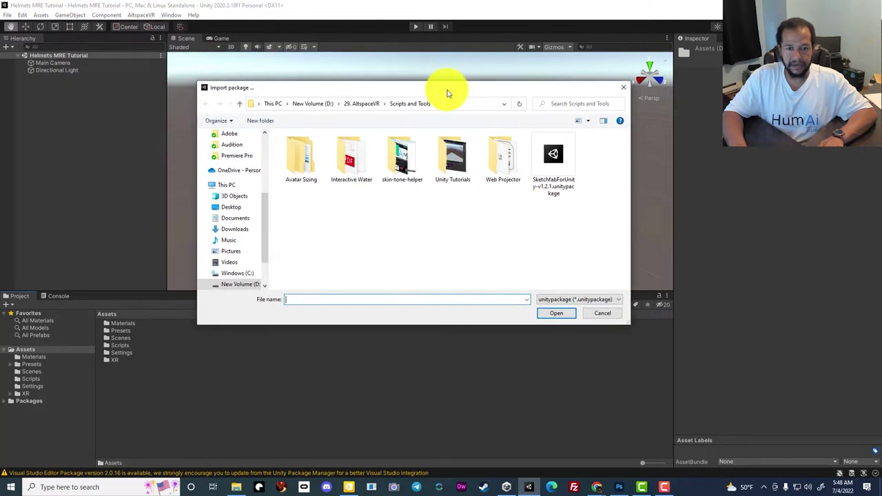
click(550, 158)
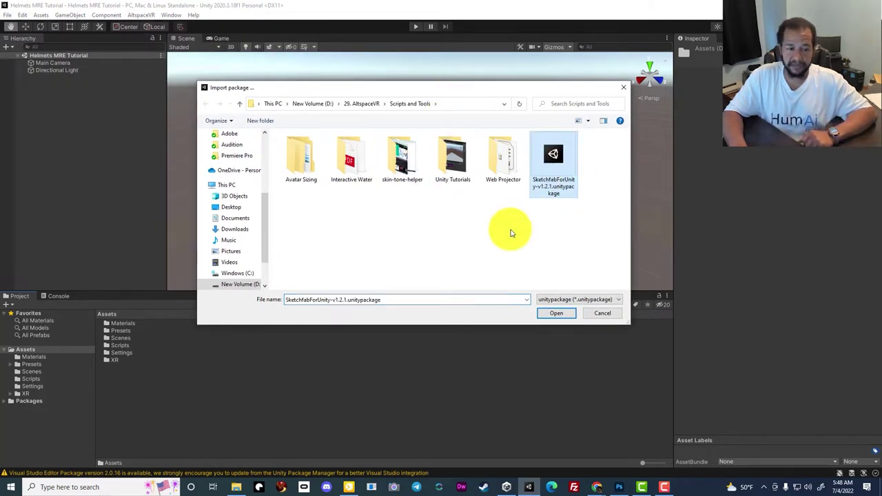
click(559, 316)
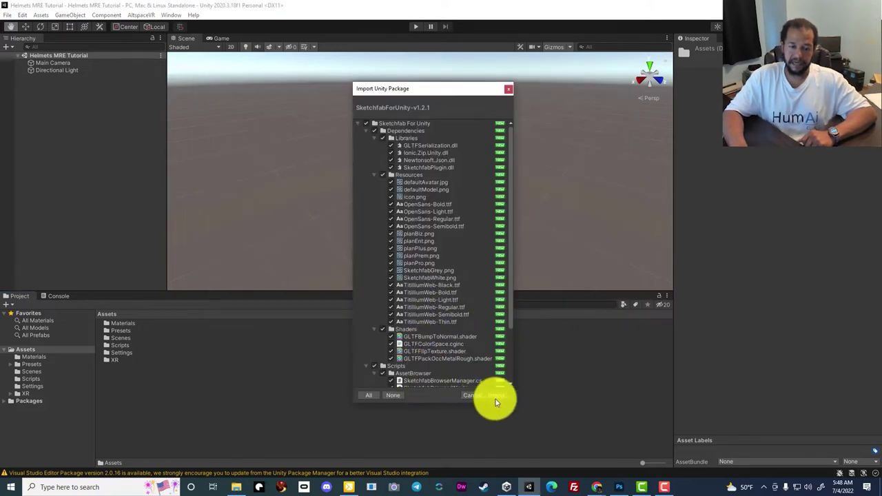
click(499, 396)
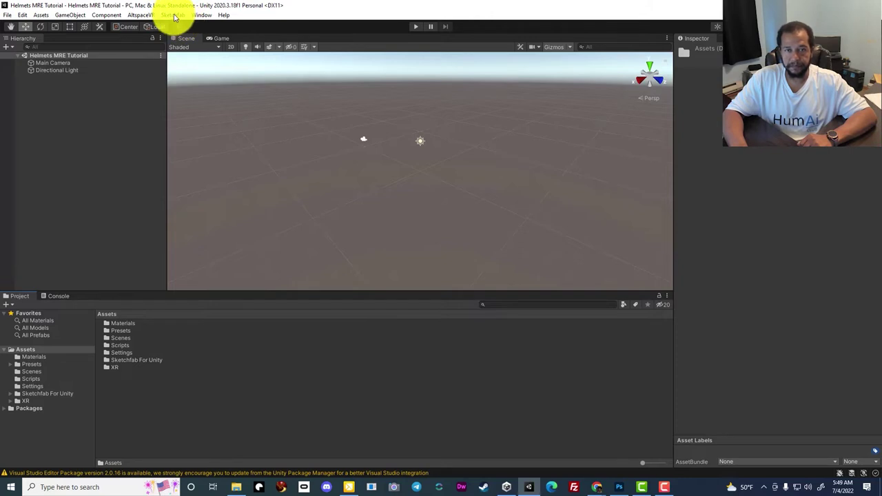
click(235, 486)
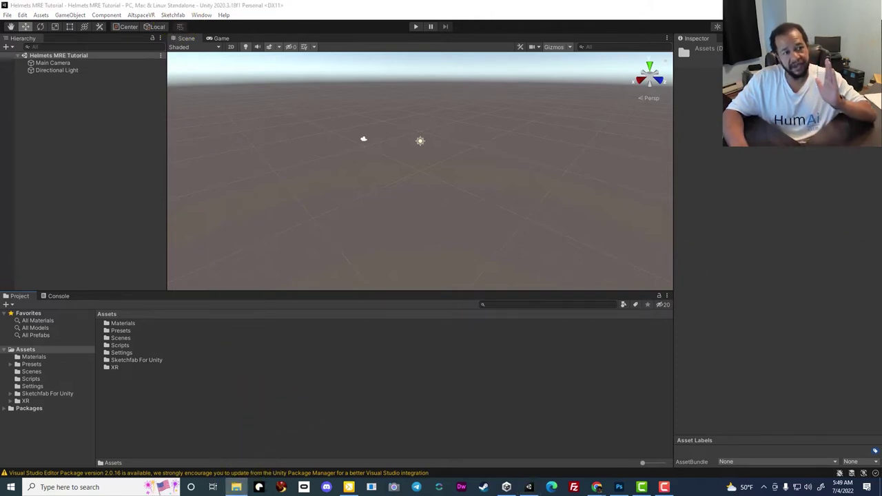
click(419, 185)
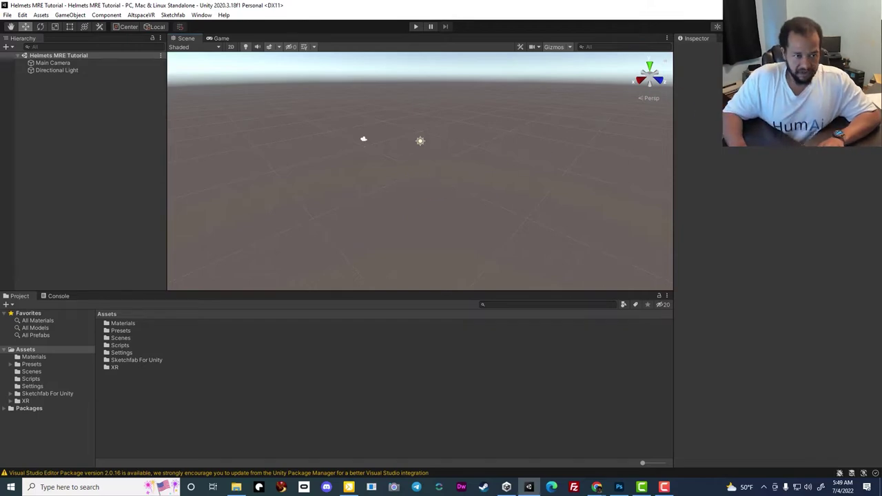
Switch to the AltspaceVR account site in the browser and start creating a new kit from the Kits page.
key(alt+Tab)
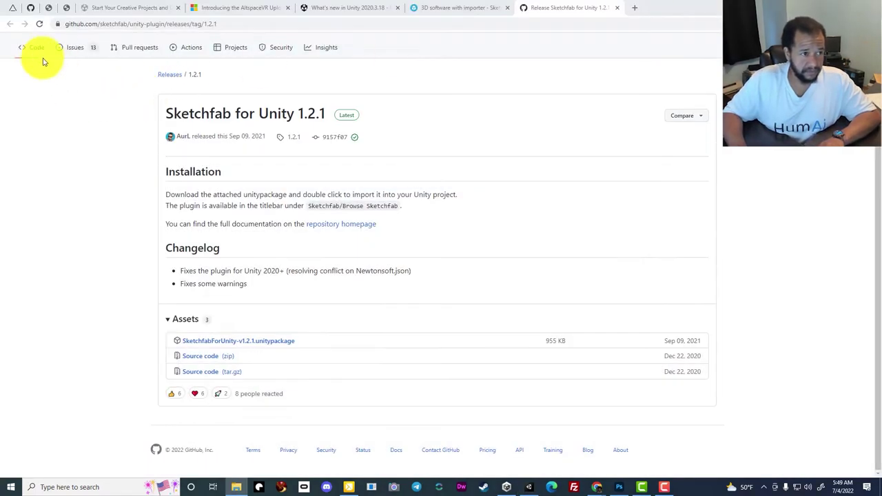
click(13, 7)
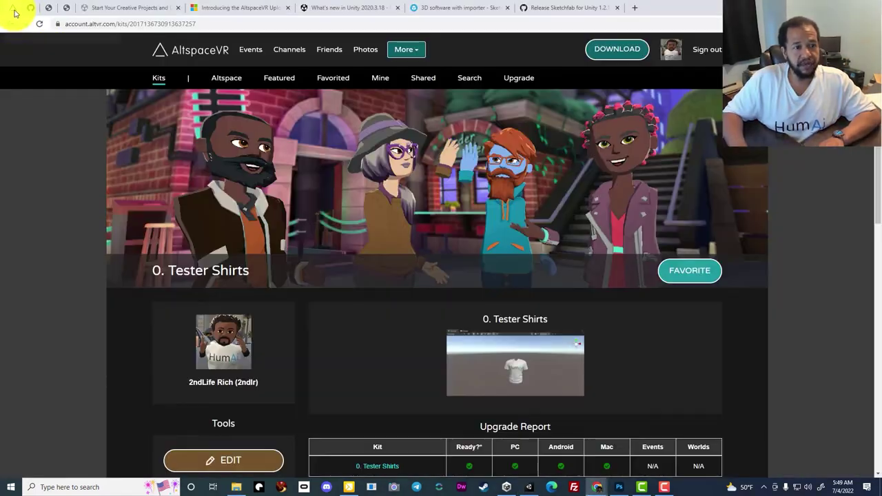
click(195, 55)
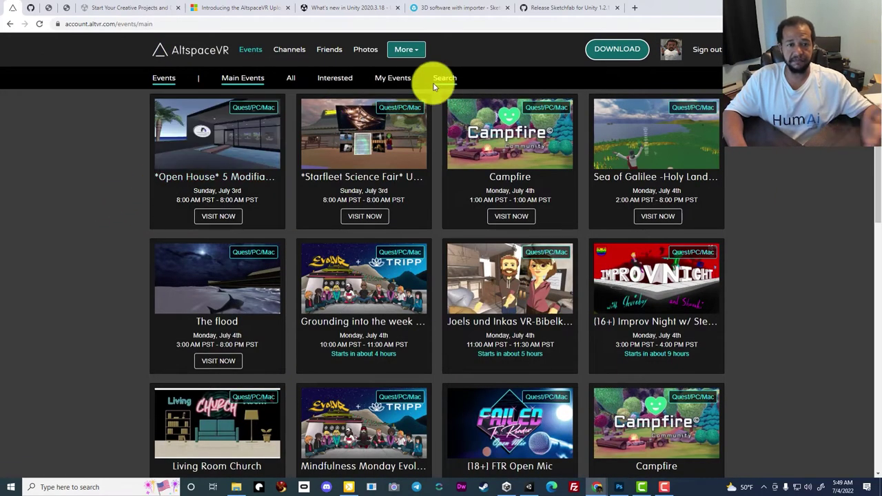
click(414, 54)
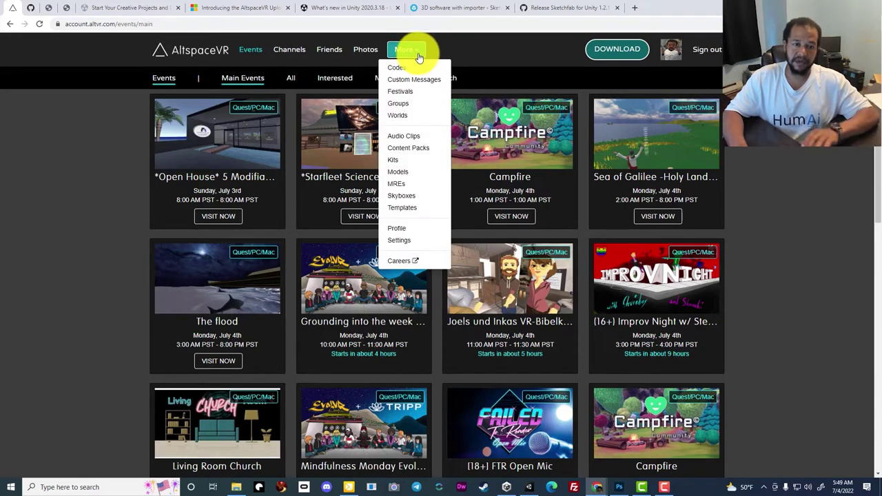
click(415, 160)
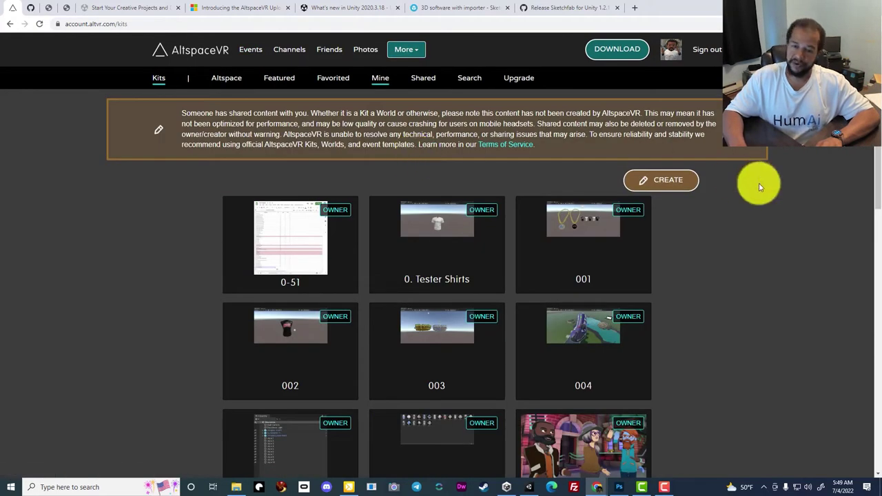
click(679, 181)
Name the new kit Helmets MRE Tutorial.
click(303, 345)
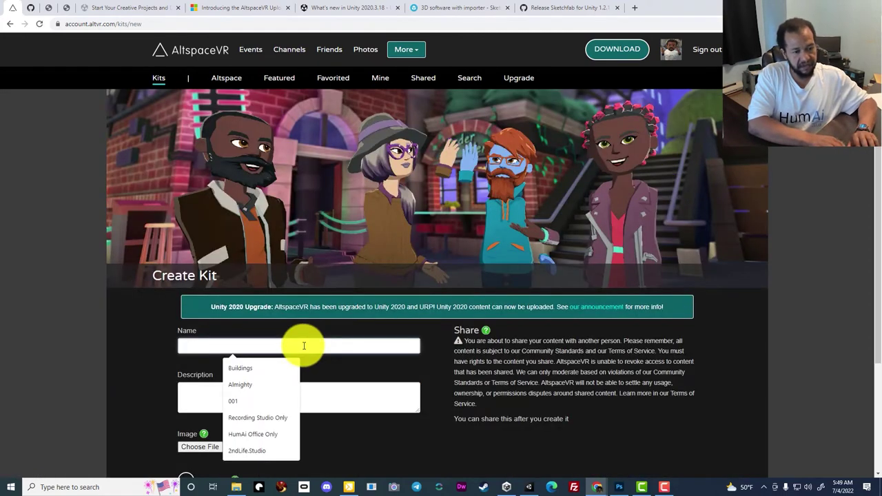
text(Helm)
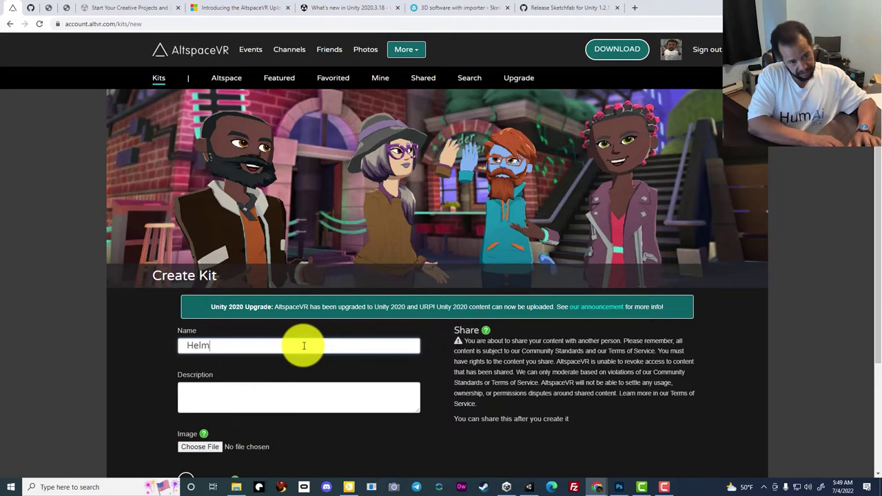
text(ets MRE)
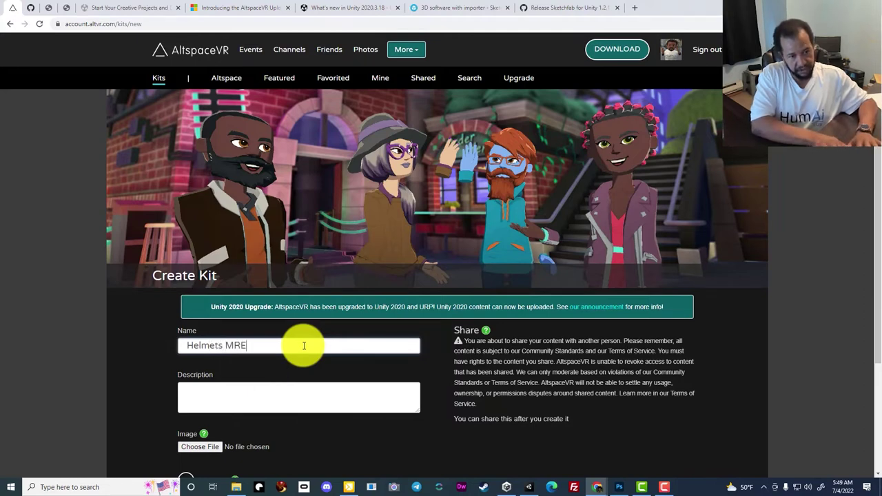
text( Tes)
key(BackSpace)
key(BackSpace)
text(u)
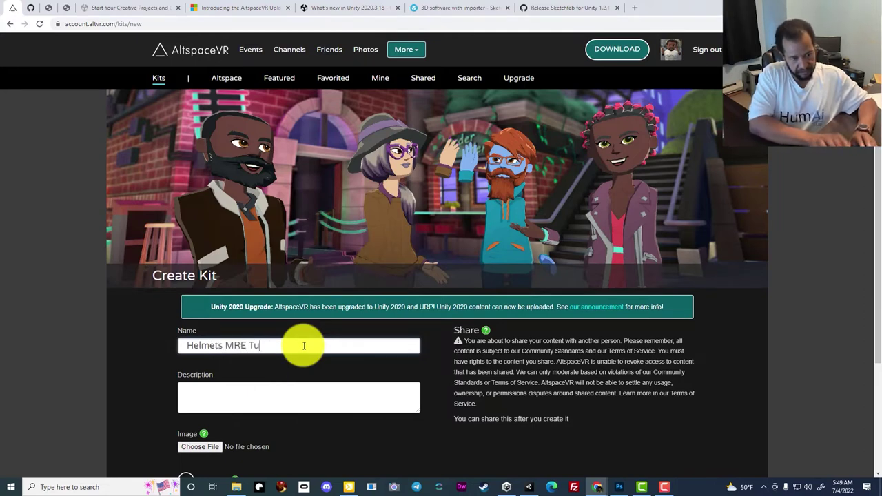
text(torial)
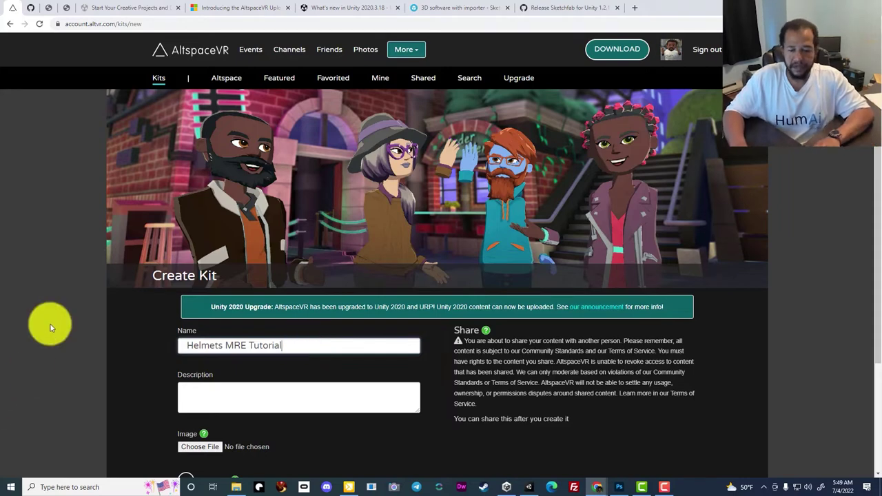
click(50, 328)
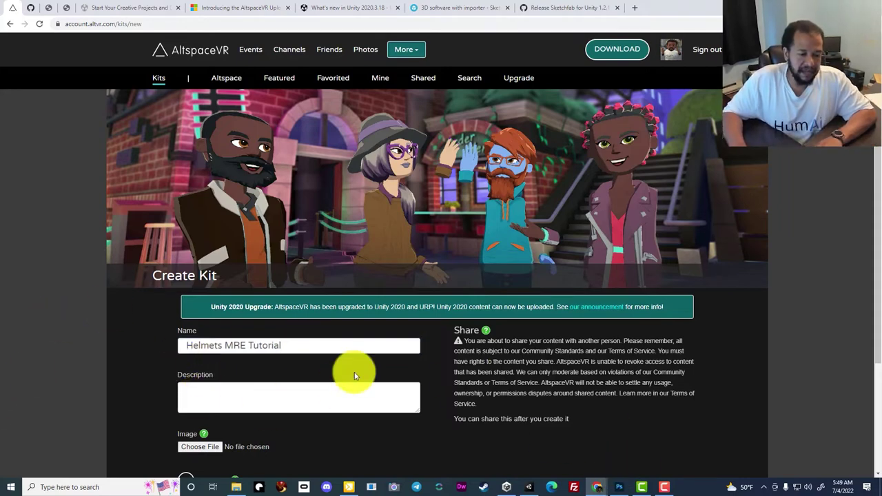
Choose humai-shirts.png from the Asset-Pictures folder in Pictures as the kit's image.
scroll(207, 388, down, 1)
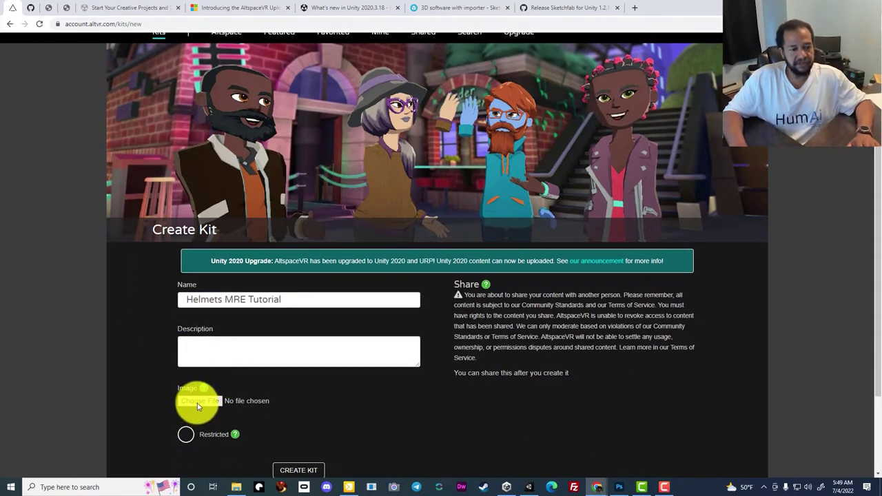
click(197, 402)
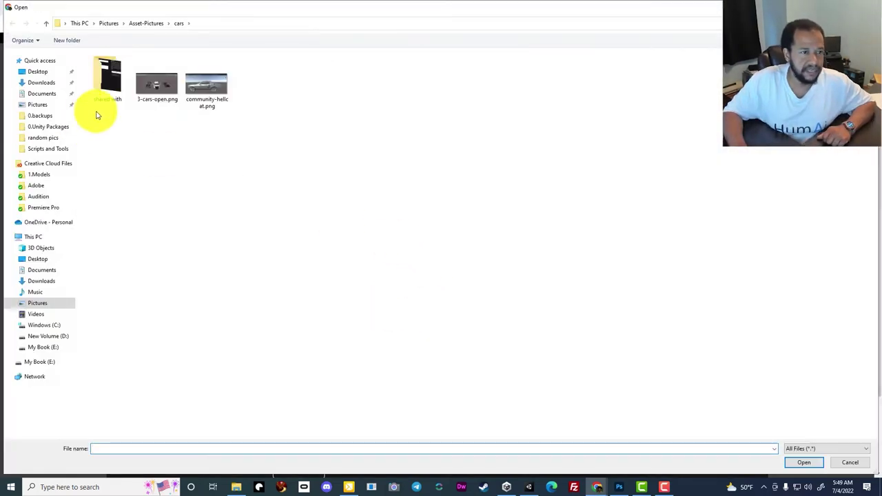
click(110, 23)
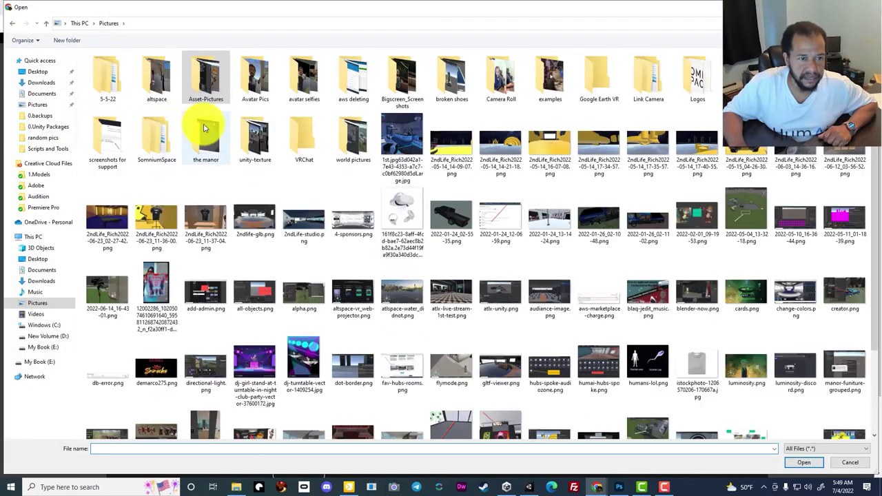
double_click(202, 77)
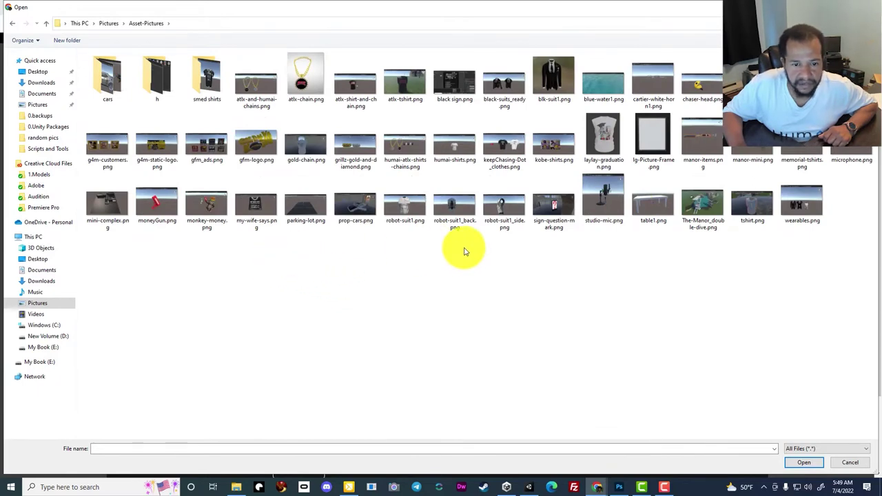
double_click(456, 141)
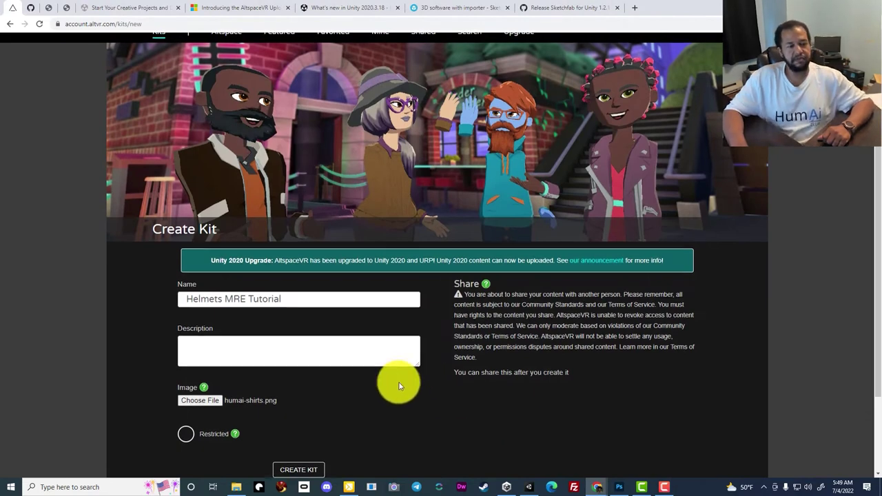
Create the kit and look over the Upgrade Report and Uploads sections on its page.
scroll(399, 382, down, 2)
click(296, 375)
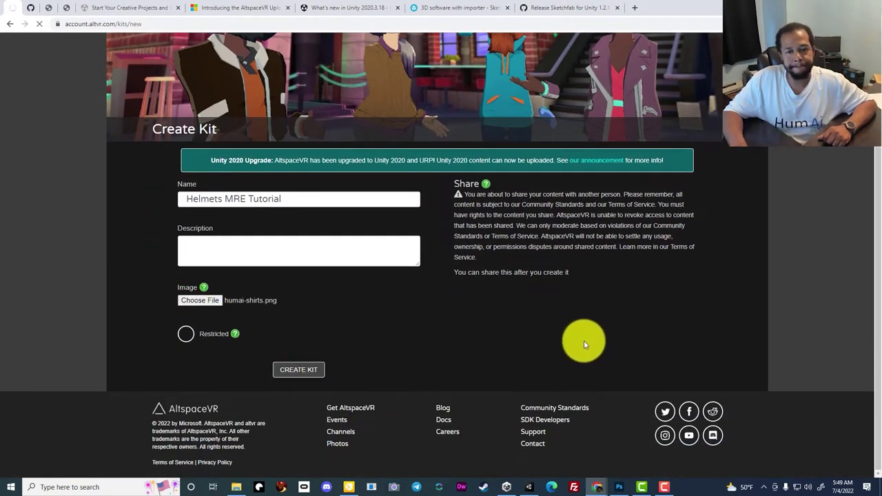
scroll(729, 388, down, 3)
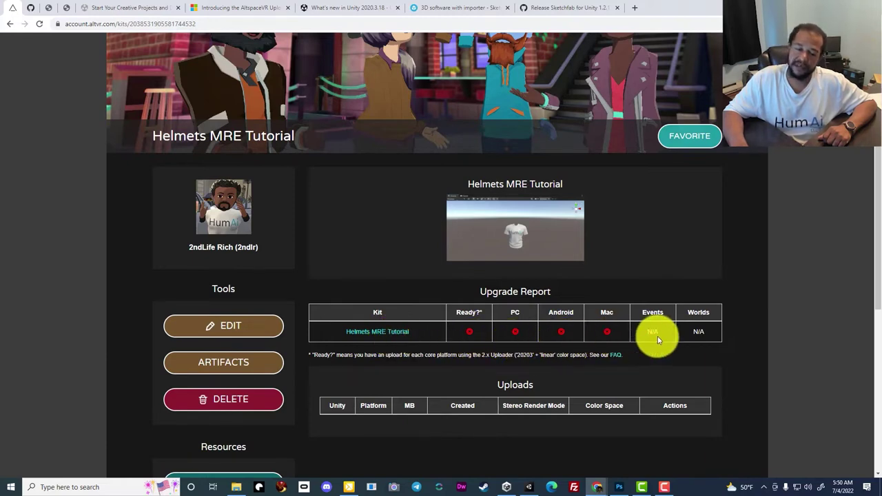
scroll(578, 379, down, 4)
scroll(365, 290, up, 3)
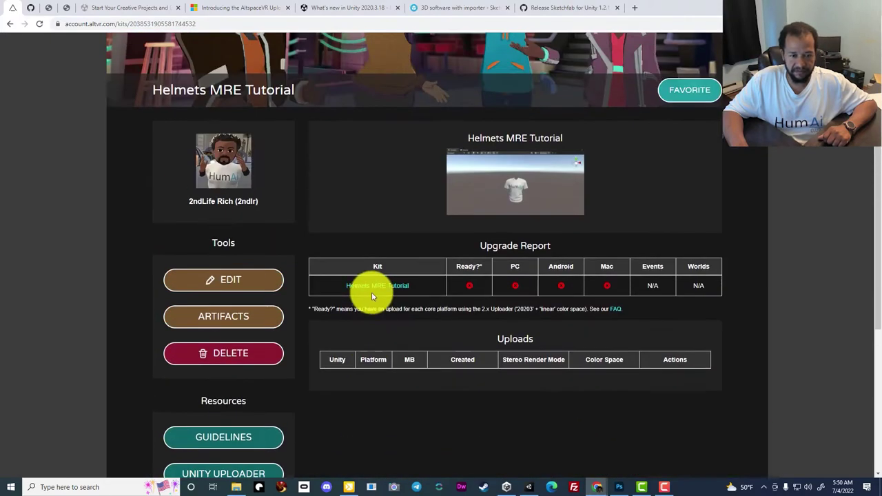
Return from the new kit's page to the Helmets MRE Tutorial project in Unity.
scroll(402, 305, up, 2)
scroll(421, 320, up, 2)
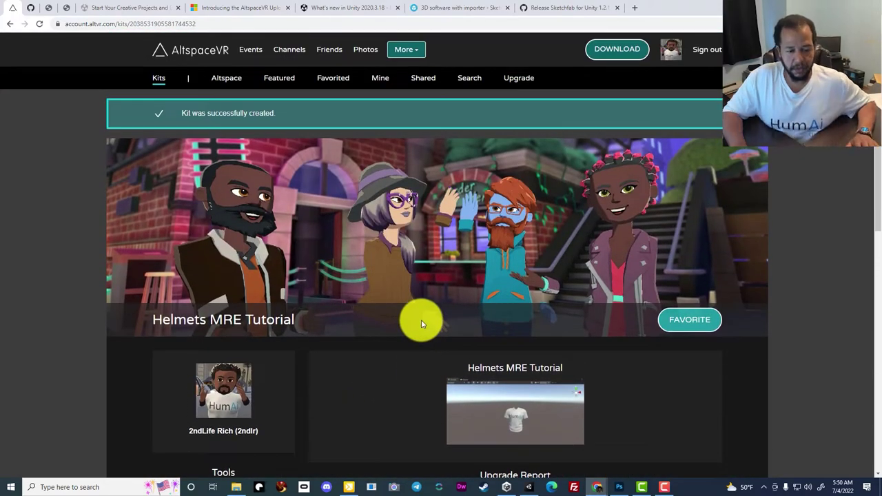
click(528, 486)
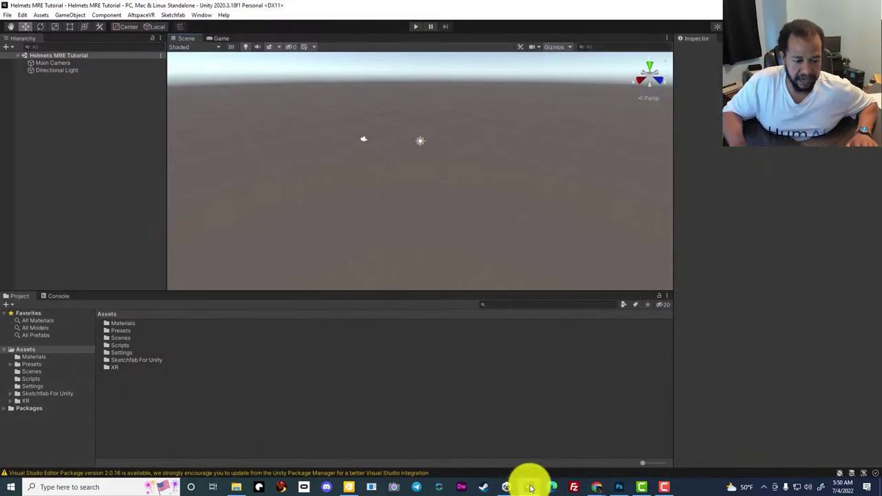
Look over the shirt GLB files in the done folder under humai-shirts in File Explorer.
click(236, 486)
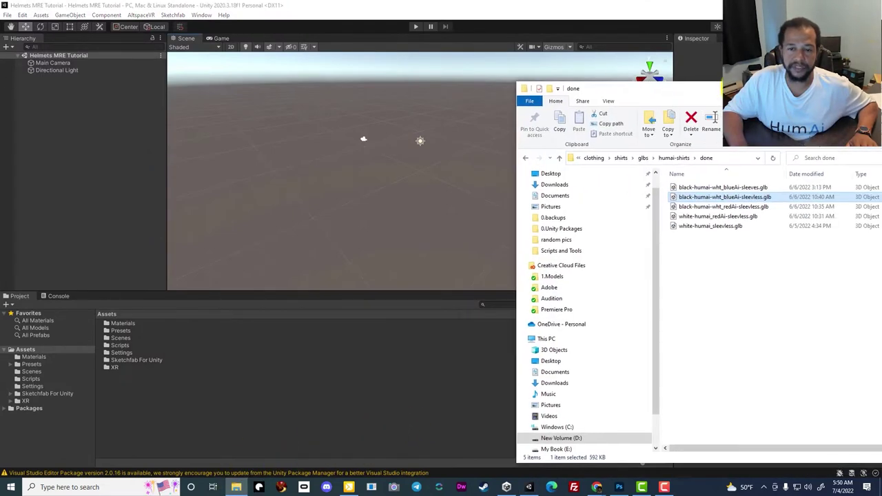
drag(748, 88, 611, 73)
click(603, 180)
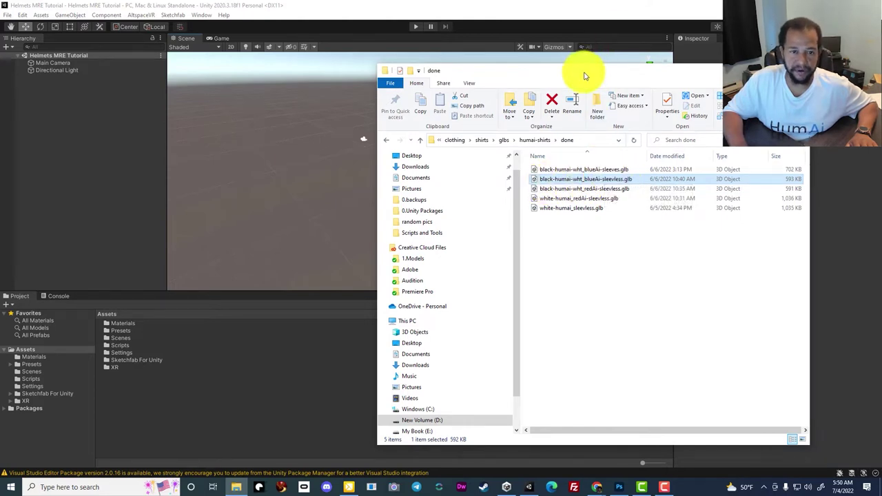
drag(585, 73, 627, 81)
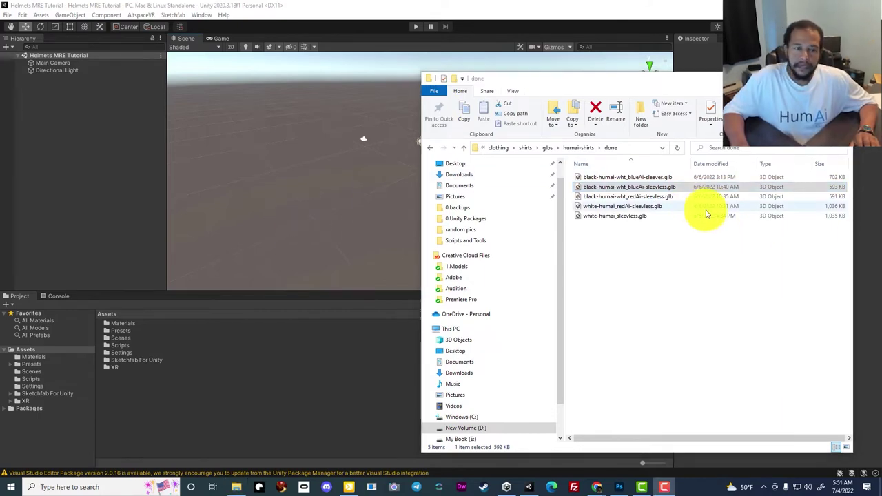
click(235, 486)
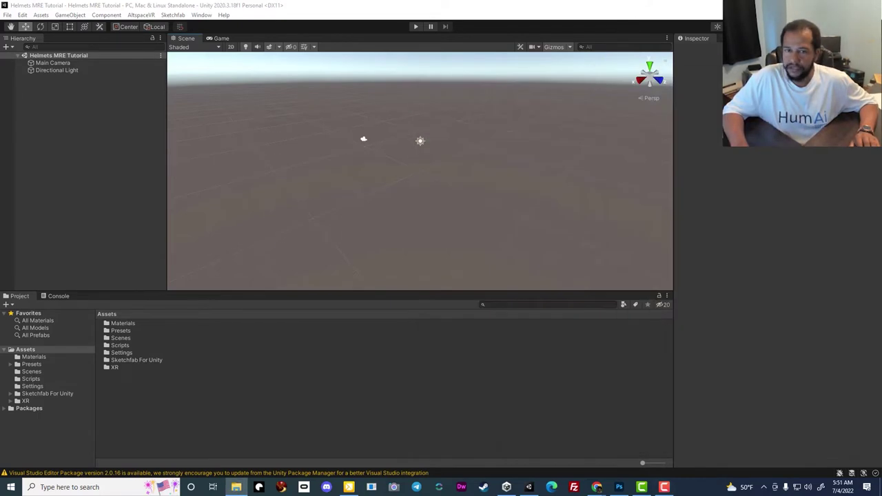
Open the Sketchfab glTF importer and set black-humai-wht_blueAi-sleevless.glb from the done folder as its source file.
click(178, 19)
click(182, 46)
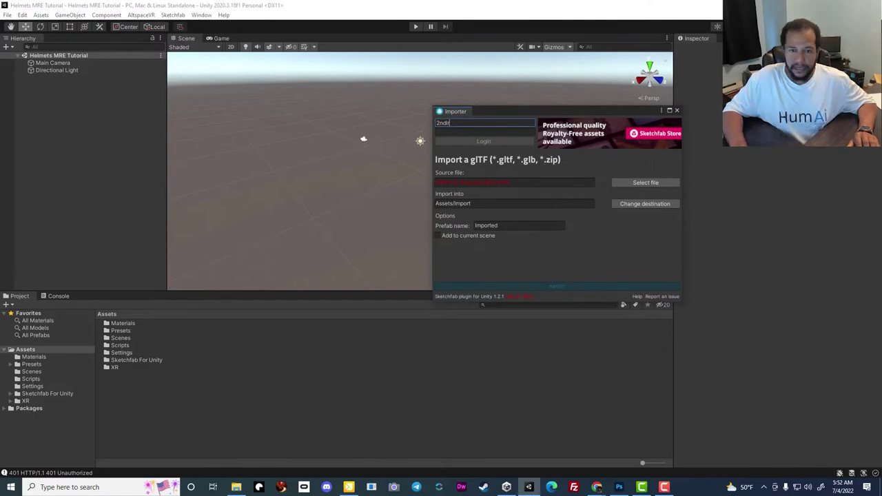
click(236, 486)
click(531, 113)
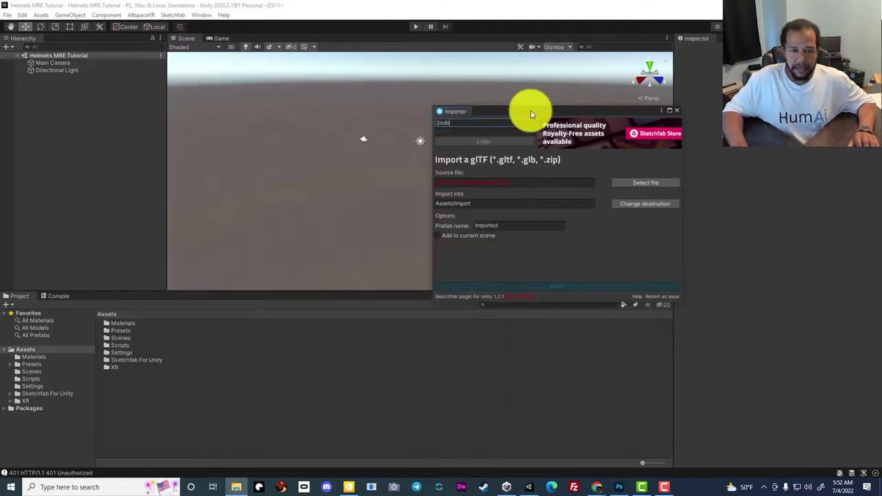
drag(531, 113, 607, 92)
key(alt+Tab)
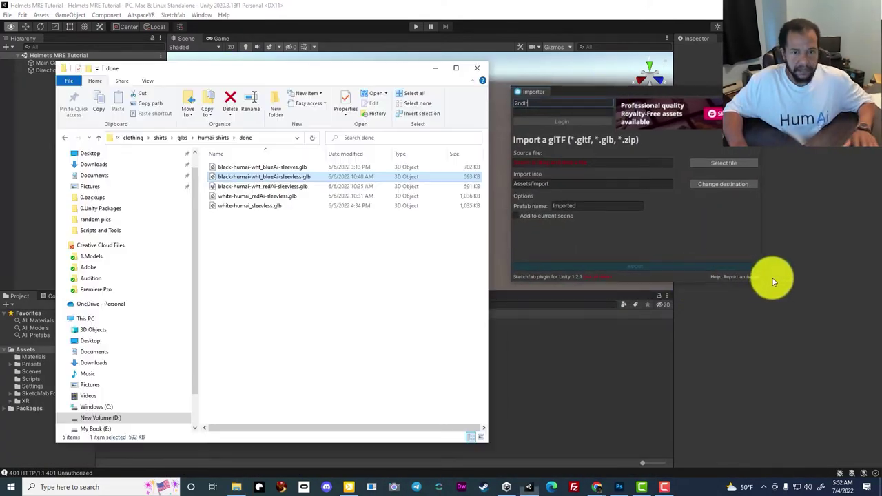
click(294, 248)
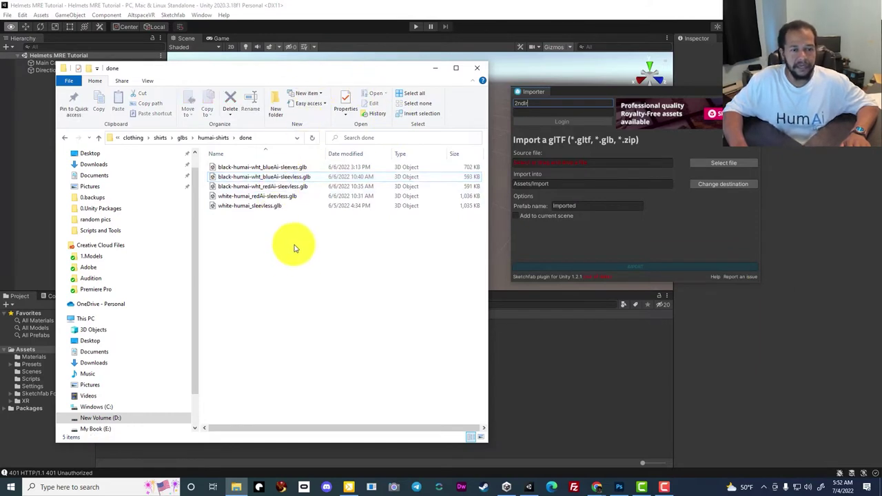
click(256, 178)
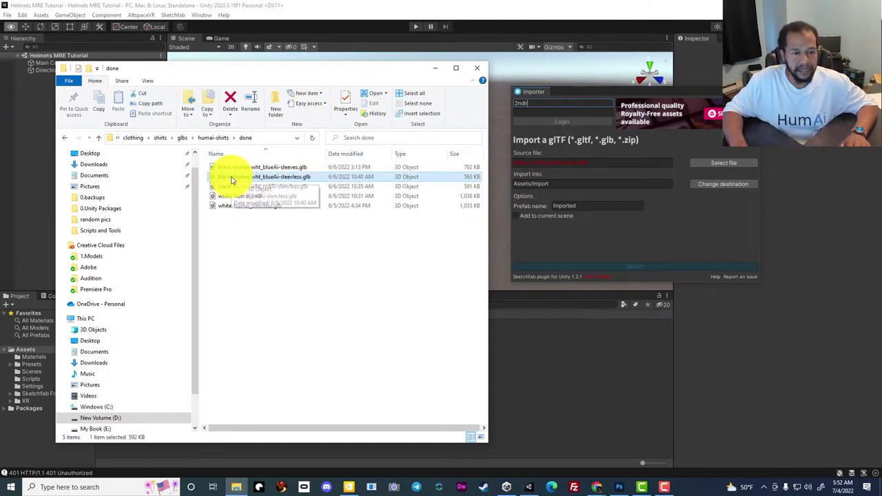
mouse_move(231, 180)
mouse_down()
mouse_move(307, 165)
mouse_move(653, 231)
mouse_move(651, 224)
mouse_up()
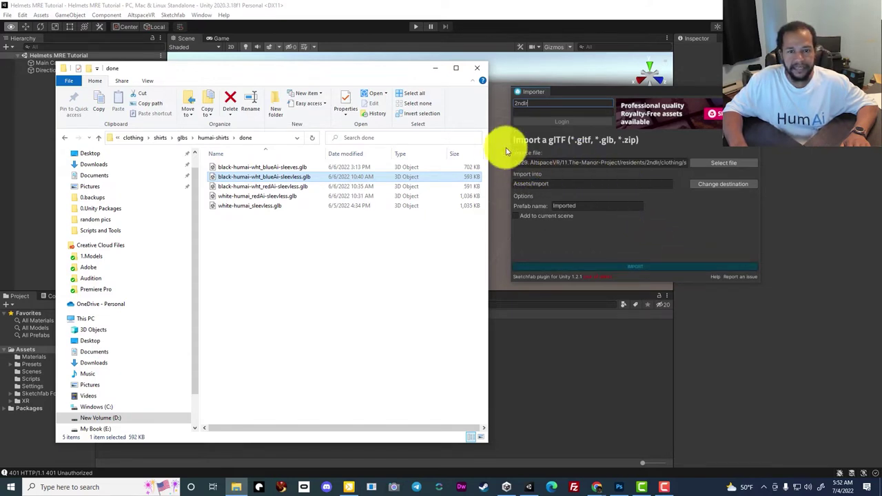
click(474, 8)
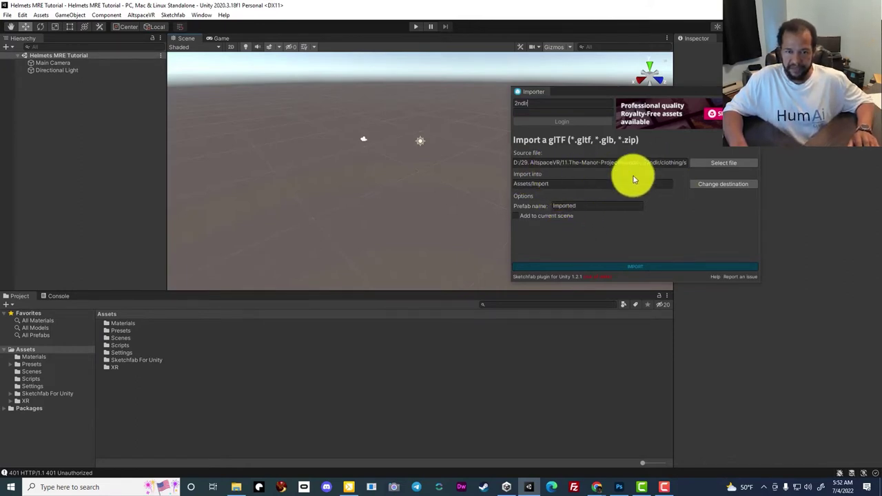
Create a folder named 0.Shirts in the project's Assets.
right_click(132, 395)
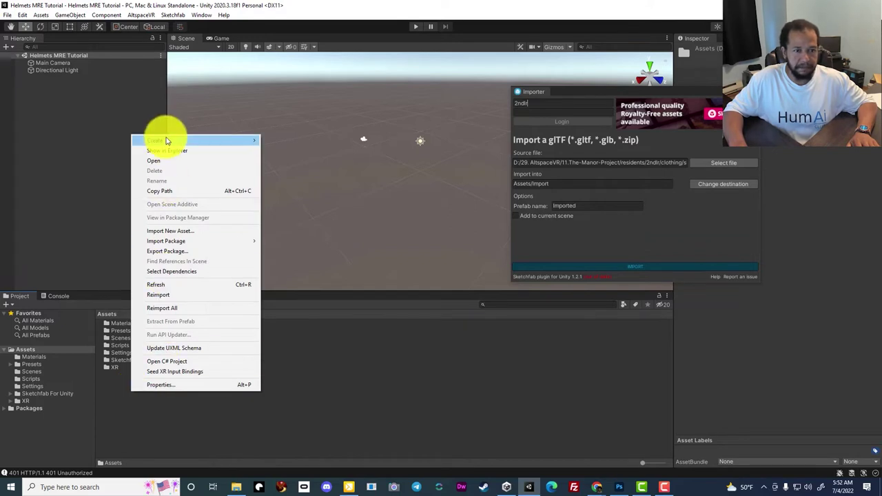
mouse_move(168, 140)
click(301, 89)
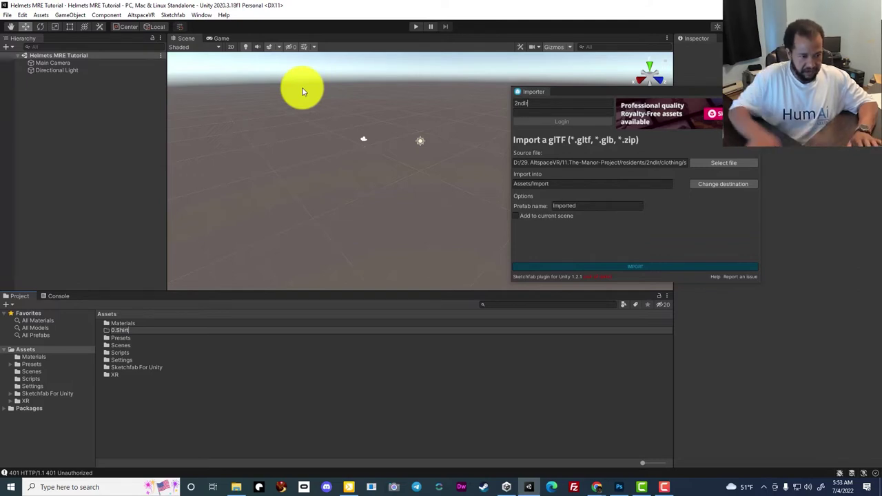
text(s)
key(Return)
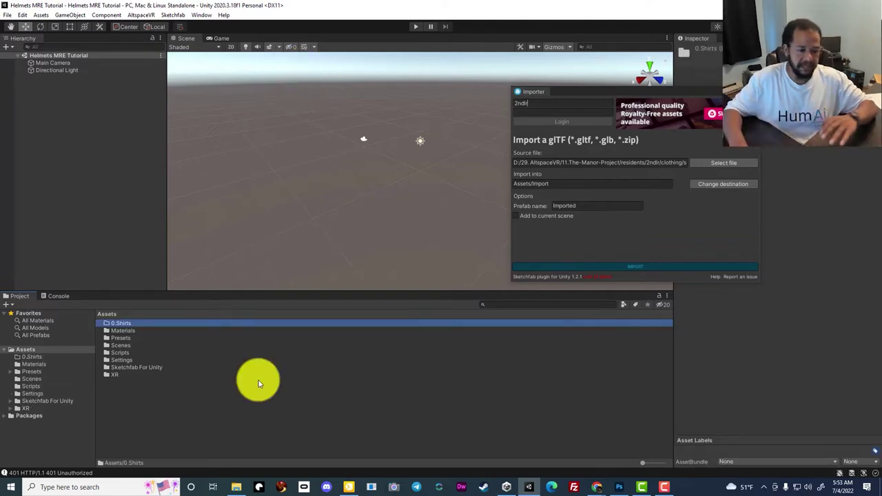
Create a subfolder named white with blue Ai inside 0.Shirts and open it.
click(167, 417)
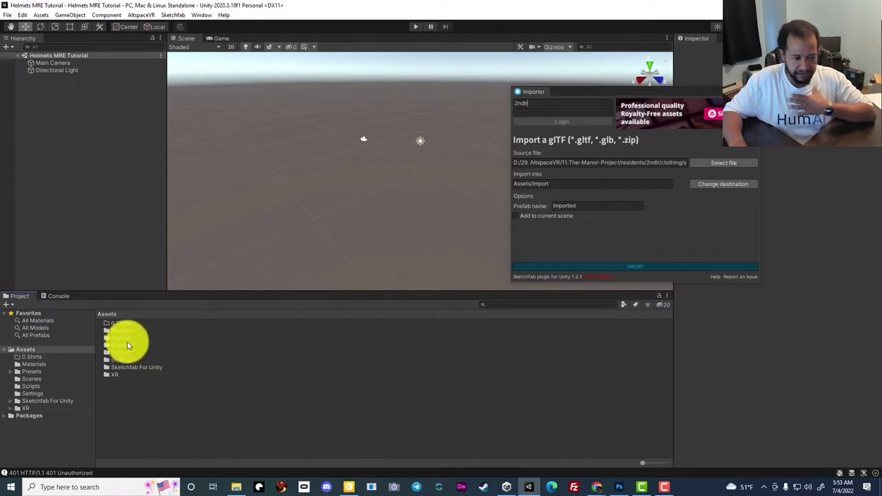
double_click(119, 324)
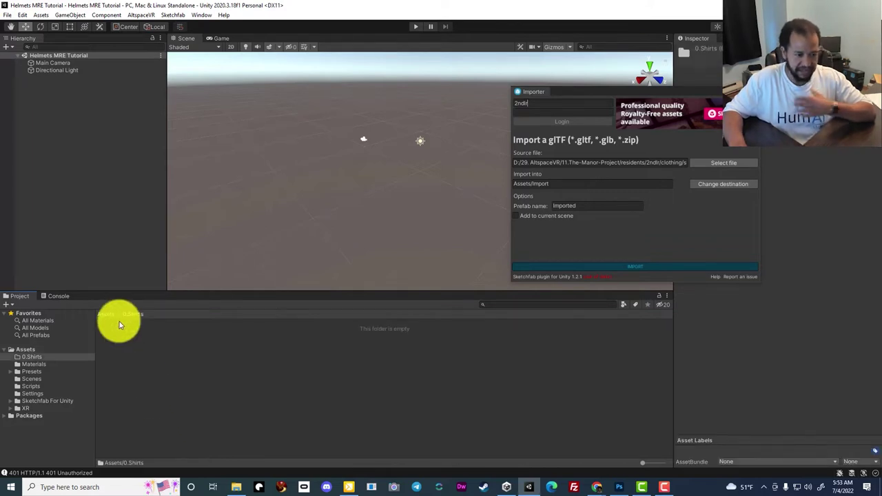
right_click(125, 372)
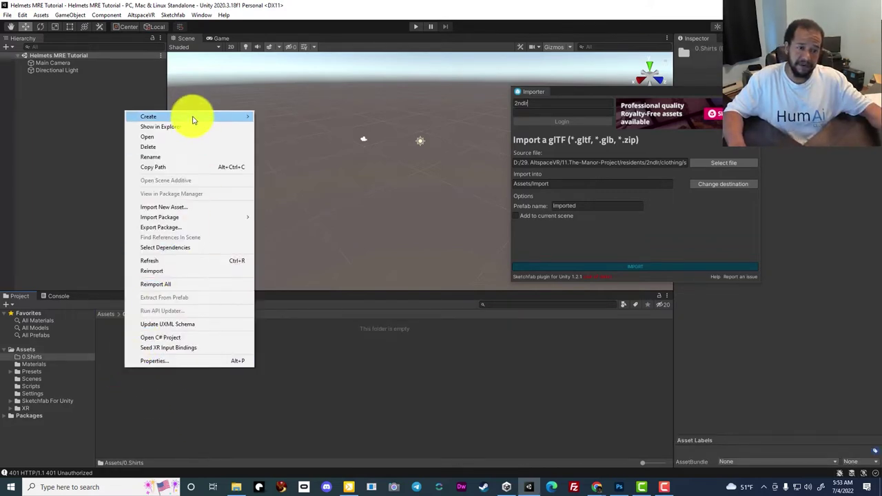
mouse_move(231, 119)
click(284, 96)
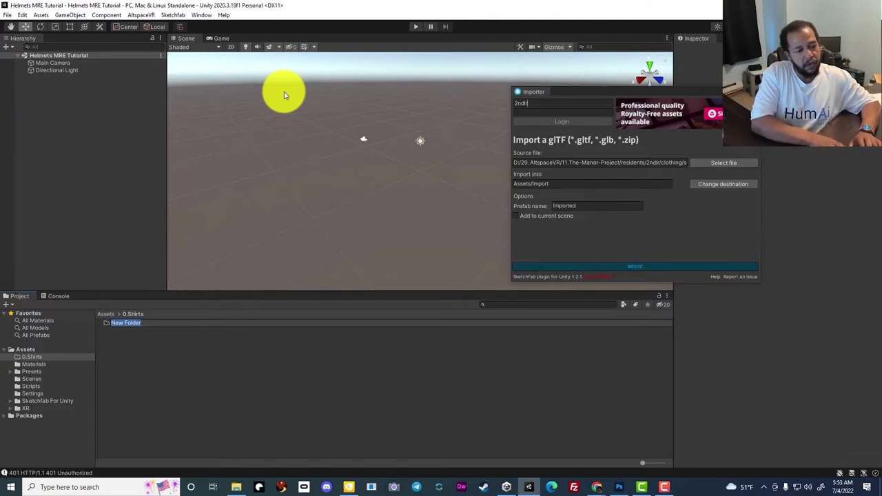
text(white w)
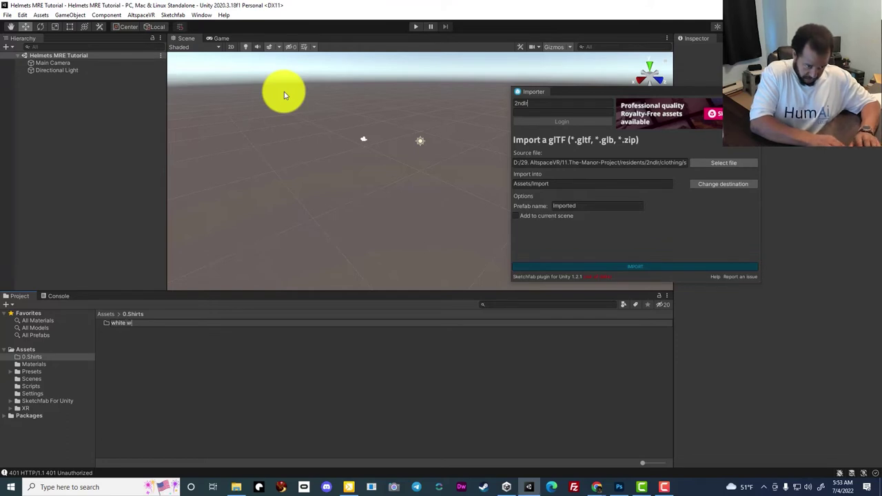
text(ith blue )
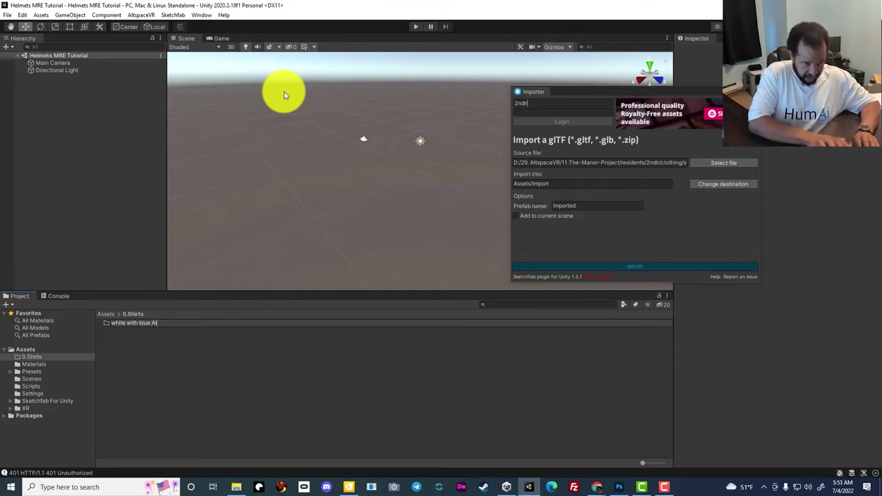
text(Ai)
key(Return)
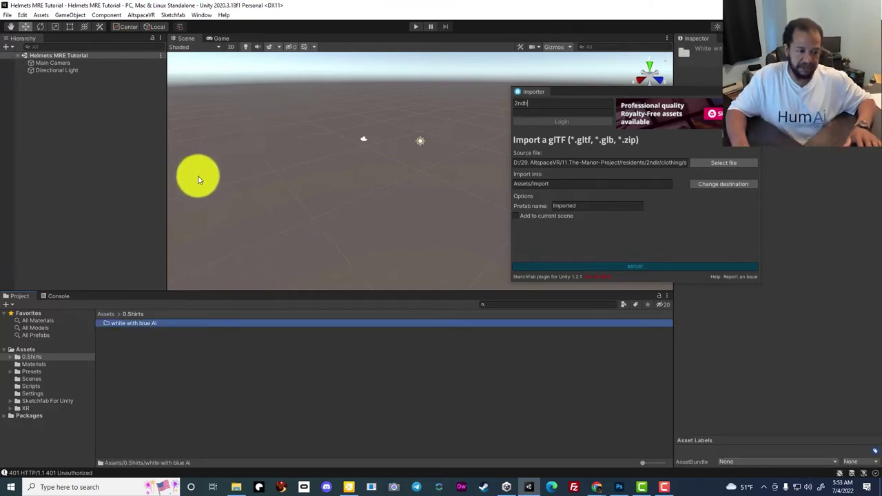
double_click(134, 324)
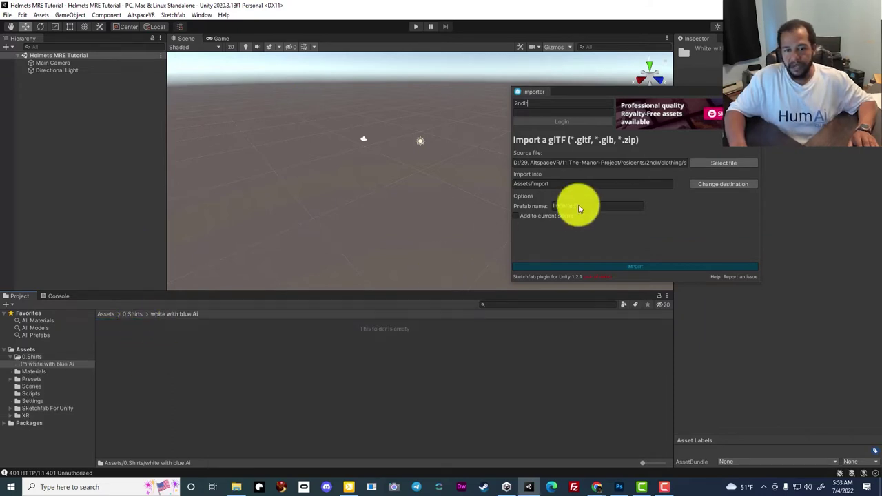
Change the import destination to the project's Assets/0.Shirts/white with blue Ai folder.
click(709, 187)
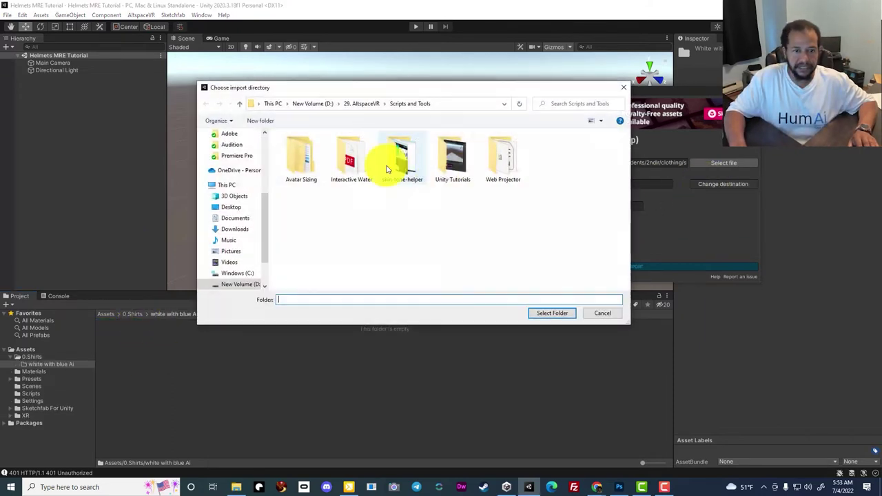
click(354, 103)
drag(352, 89, 444, 77)
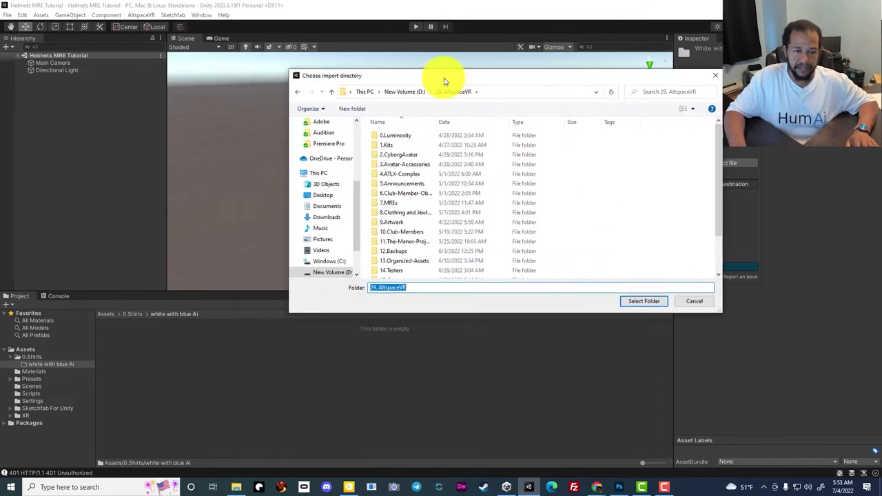
scroll(404, 194, down, 2)
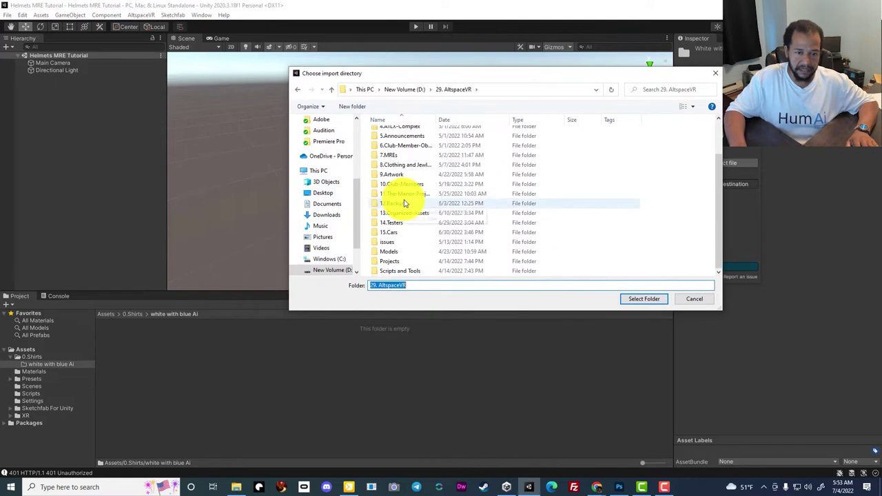
double_click(389, 261)
double_click(394, 163)
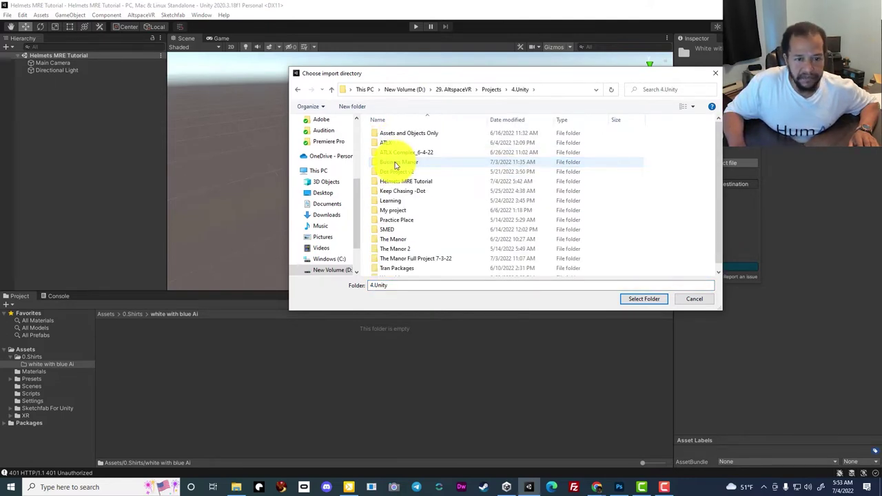
double_click(404, 181)
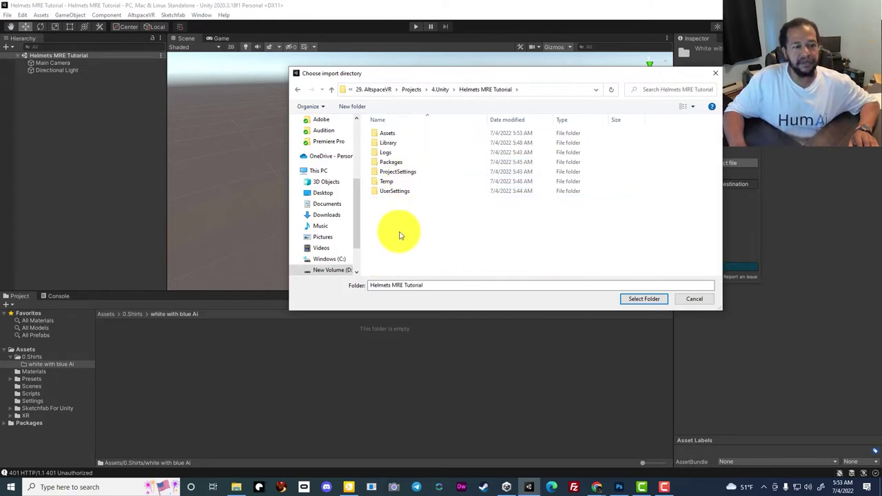
double_click(391, 134)
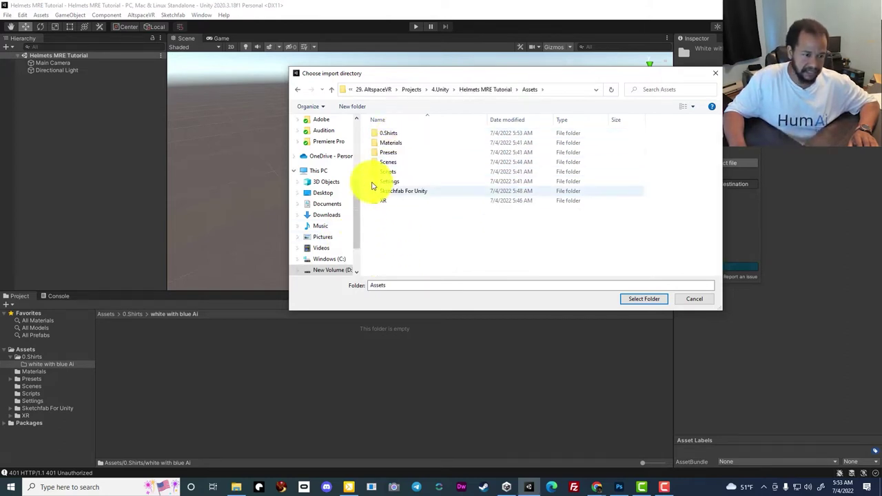
double_click(384, 134)
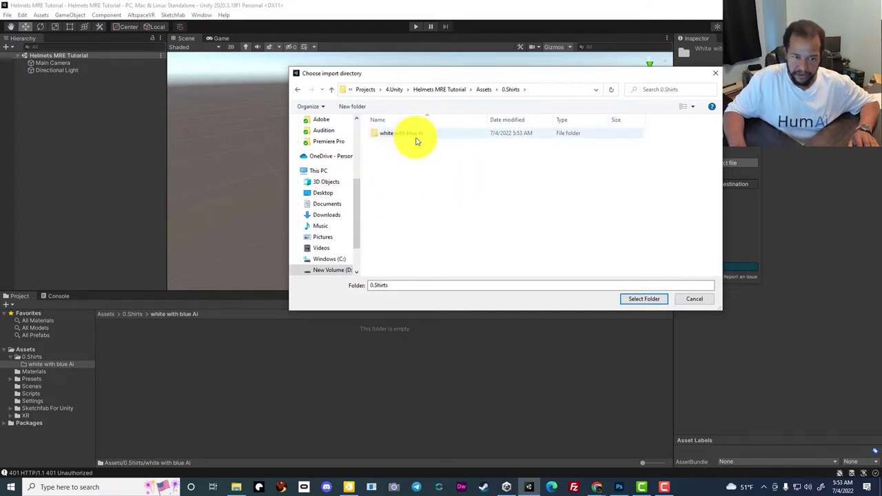
double_click(416, 139)
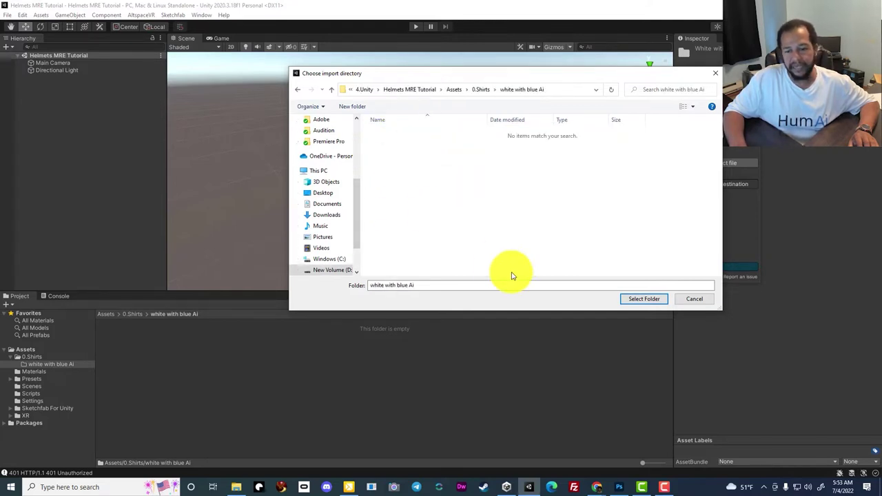
click(636, 296)
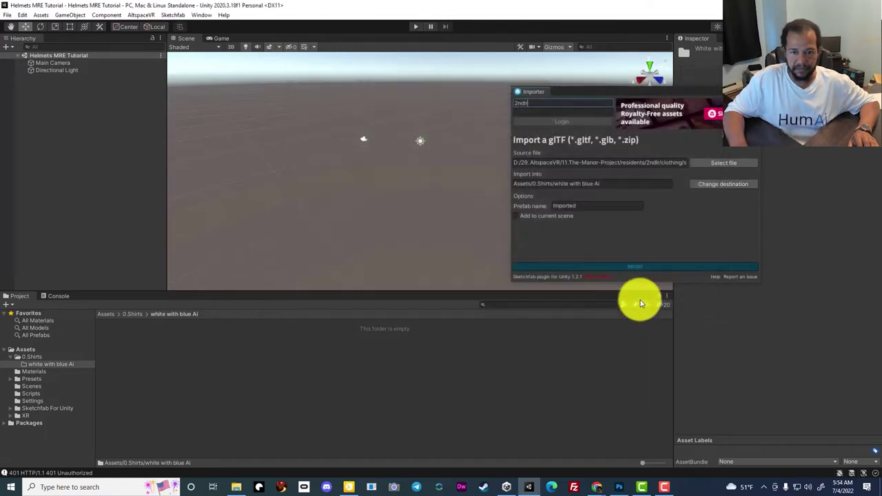
Set the prefab name to white-blue-Ai and import the shirt model into the chosen folder.
click(599, 207)
key(BackSpace)
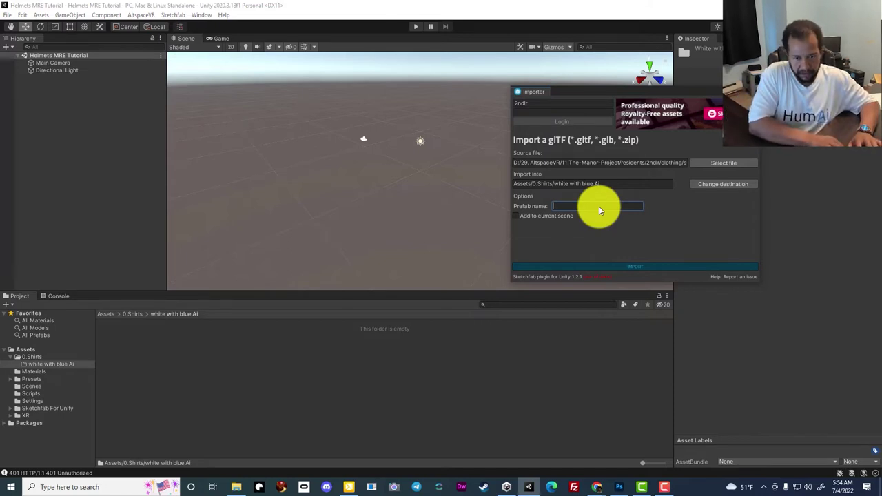
text(white-blu)
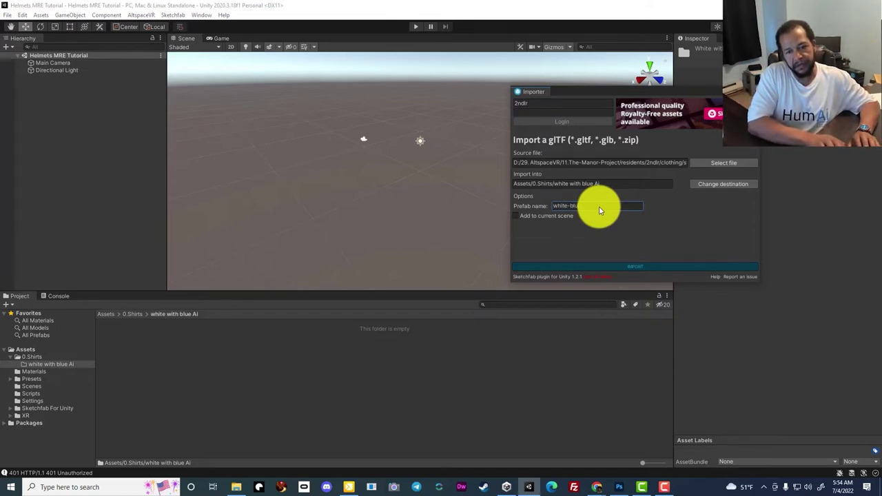
text(e-Ai)
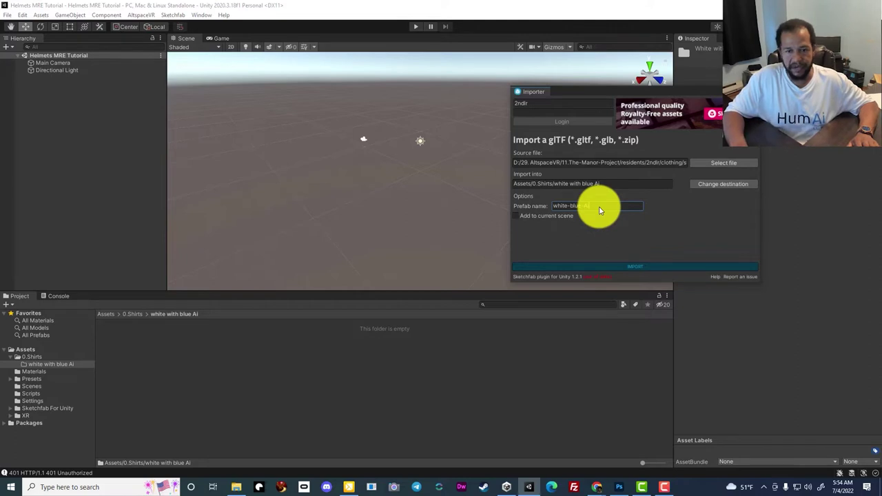
click(624, 269)
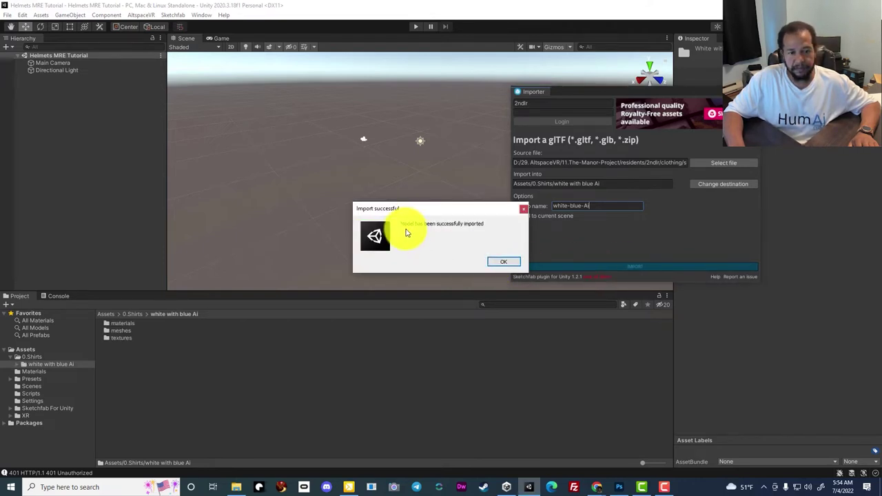
drag(417, 207, 369, 193)
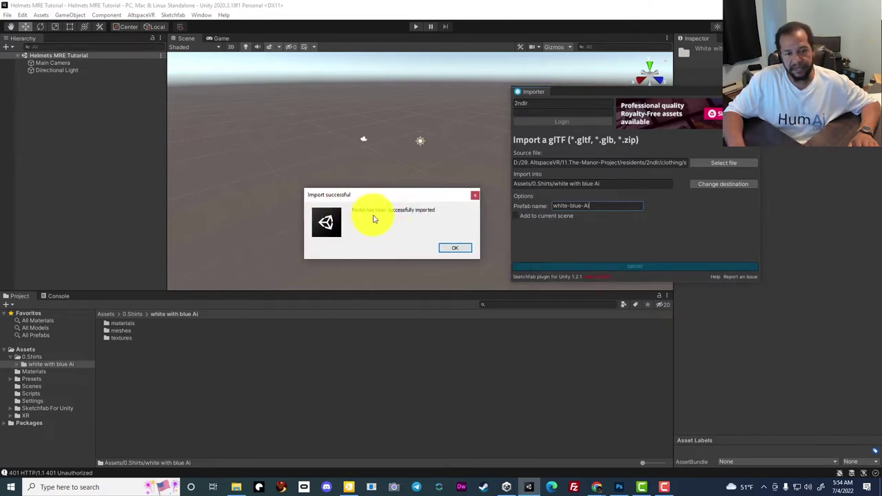
click(452, 252)
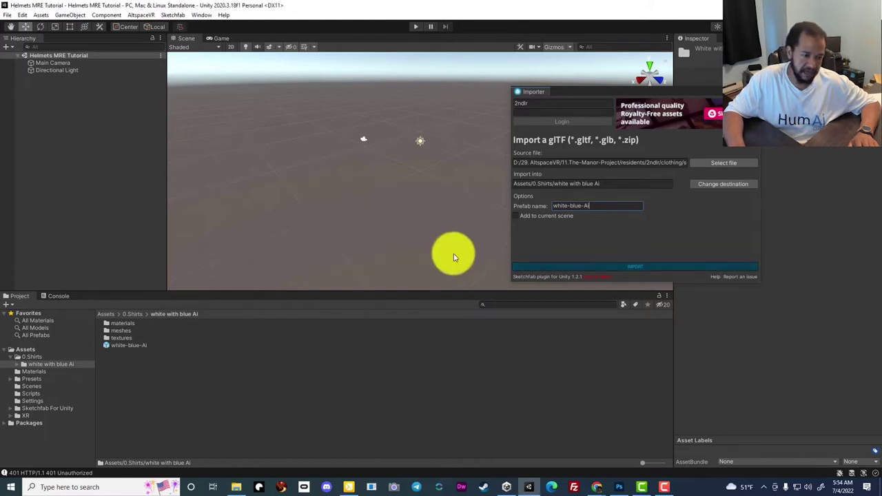
Upgrade the project's materials to UniversalRP materials, accepting that existing materials are overwritten.
click(124, 346)
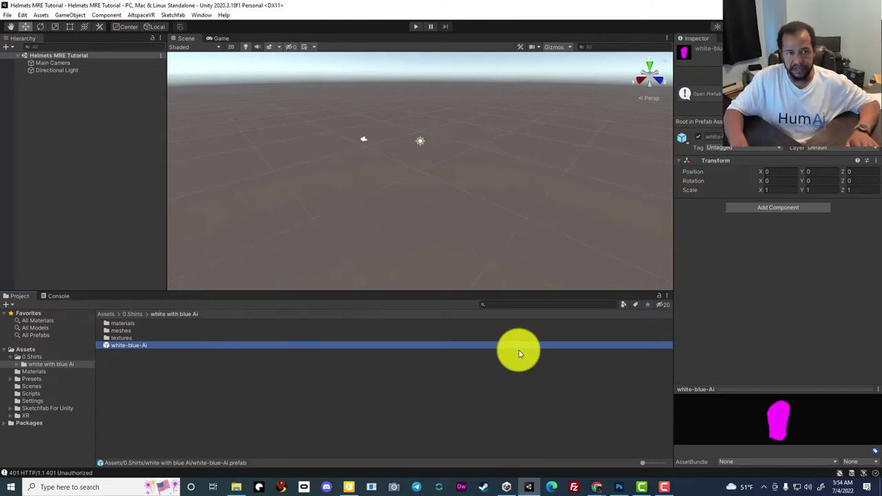
click(25, 15)
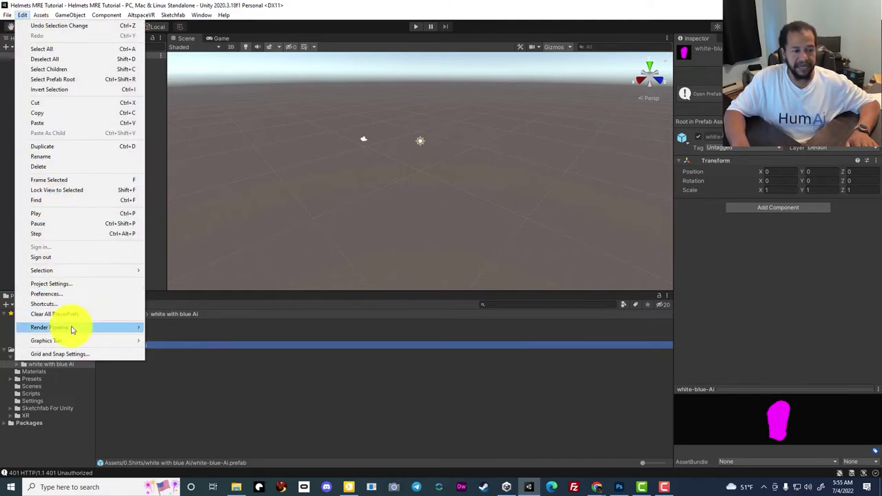
mouse_move(71, 329)
mouse_move(204, 341)
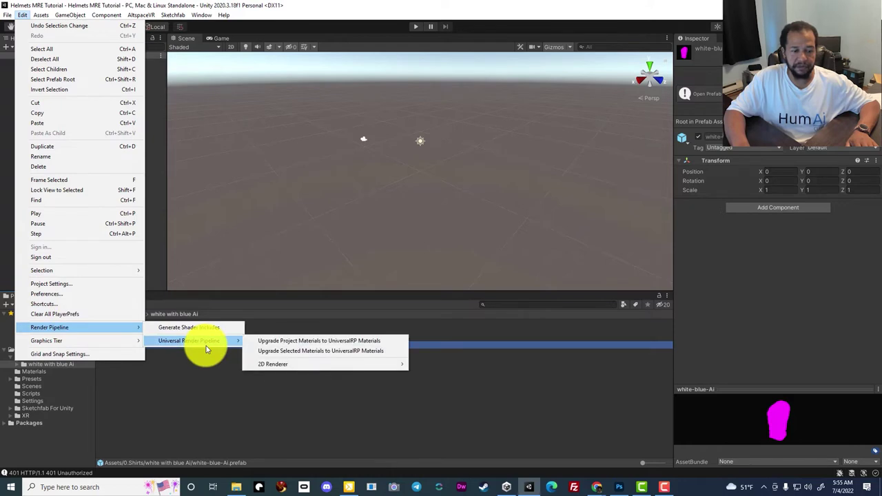
click(302, 342)
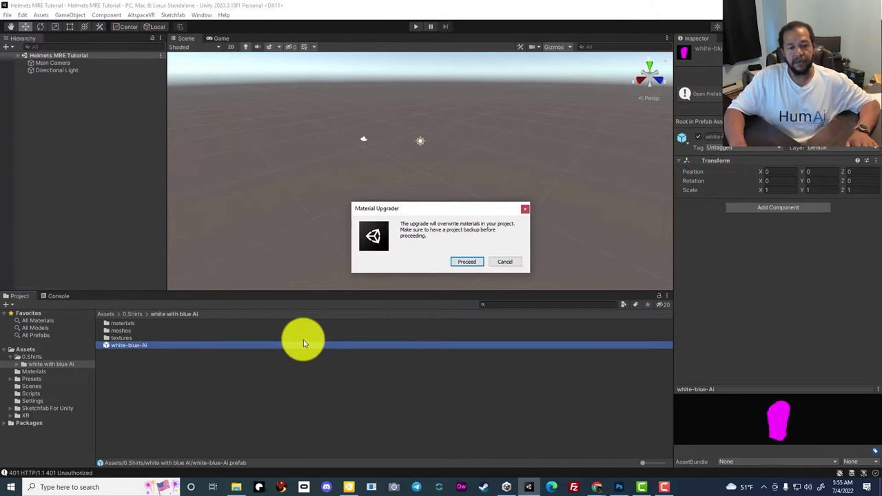
drag(379, 208, 301, 169)
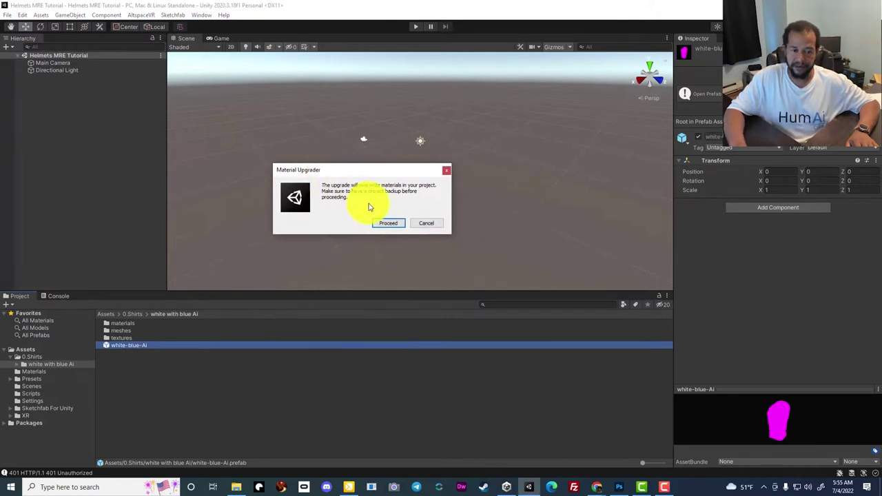
click(387, 225)
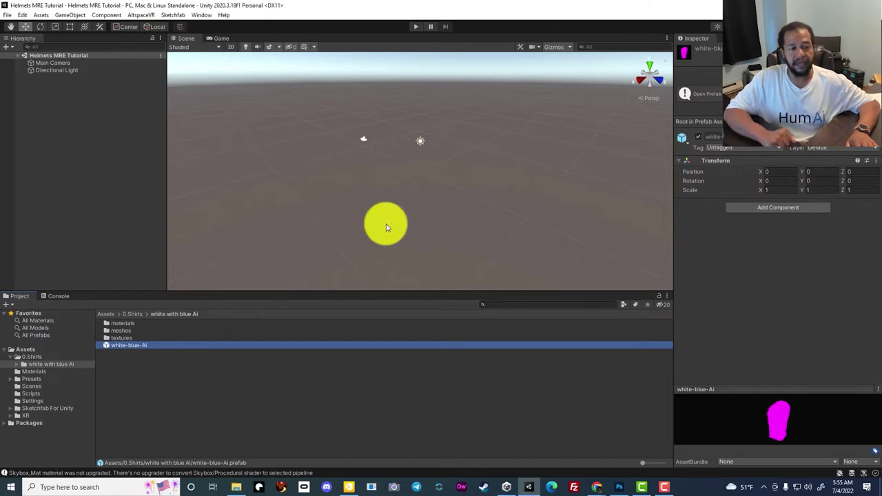
Check the white-blue-Ai prefab's refreshed preview and place the prefab in the scene.
click(296, 384)
click(188, 339)
click(182, 345)
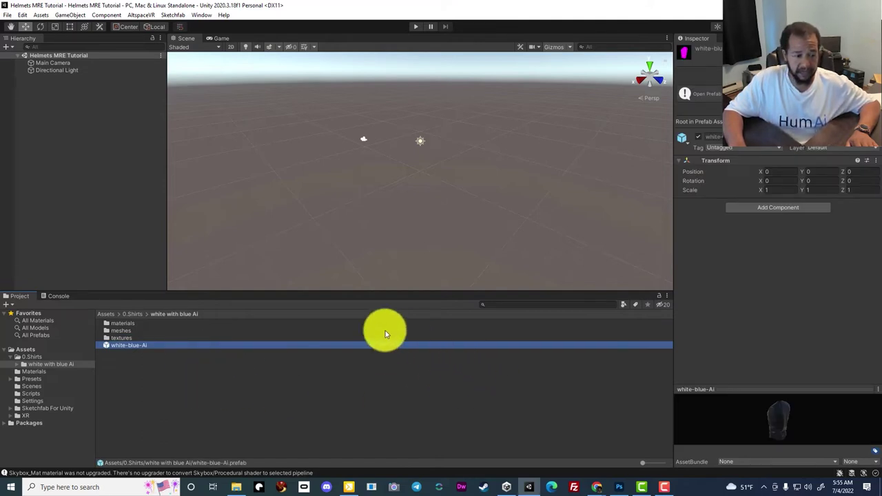
drag(142, 345, 379, 125)
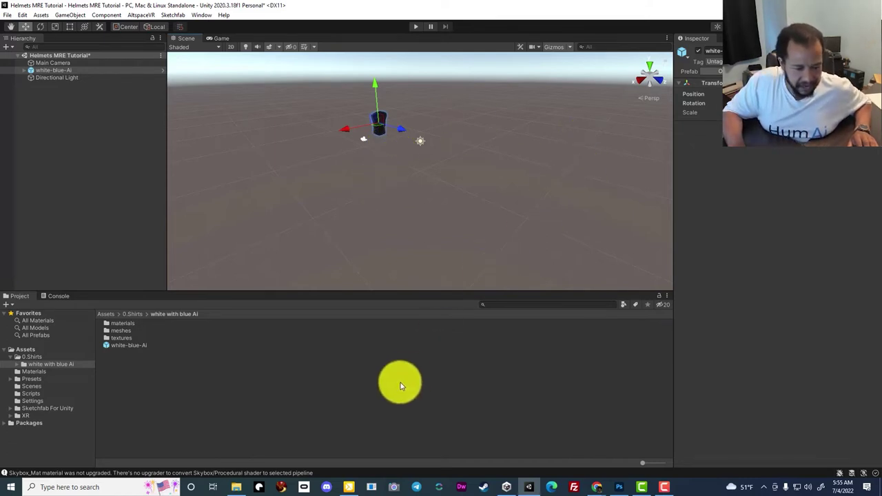
click(235, 486)
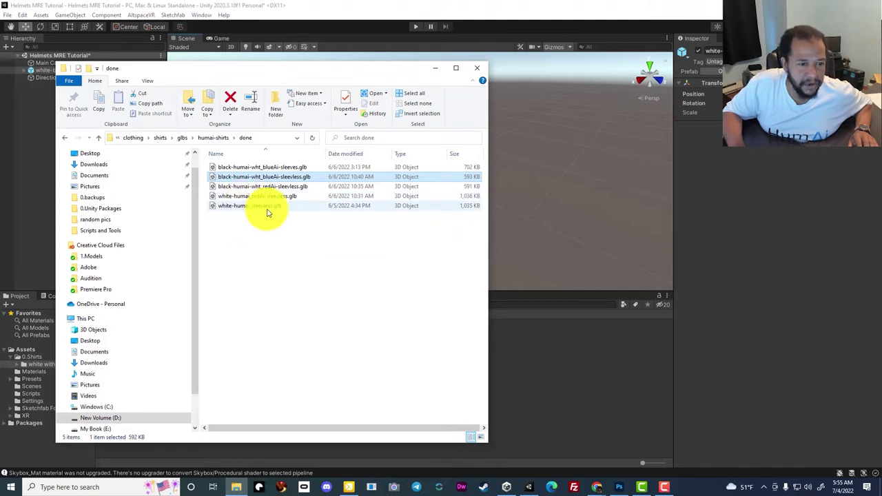
click(344, 5)
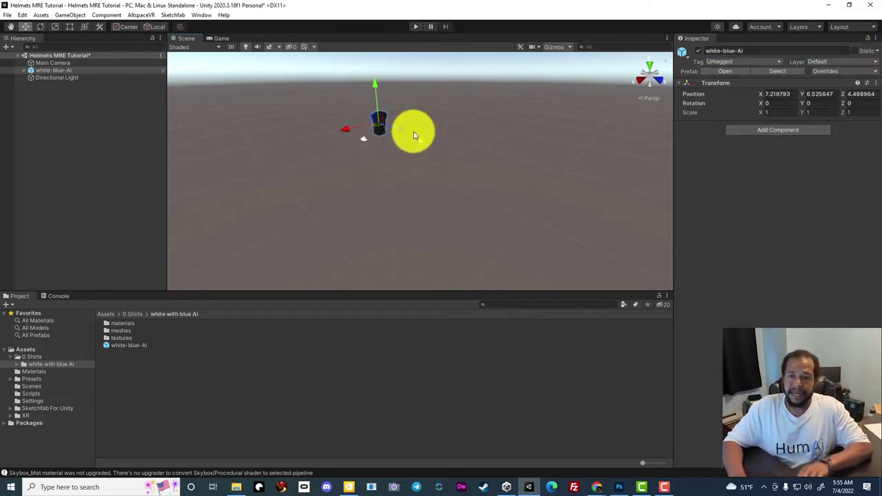
Set the white-blue-Ai object's position to 0, 0, 0 and inspect the front of the shirt in the scene.
double_click(779, 93)
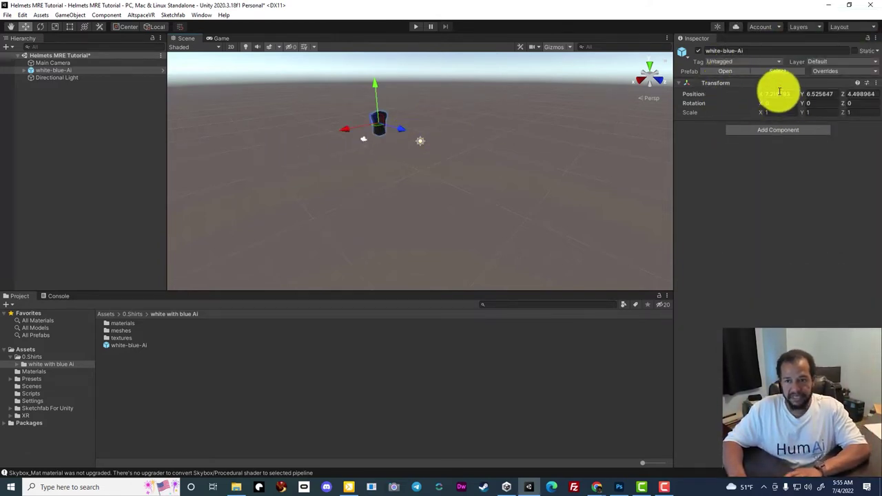
text(0)
key(Return)
double_click(816, 95)
text(0)
key(Return)
double_click(861, 94)
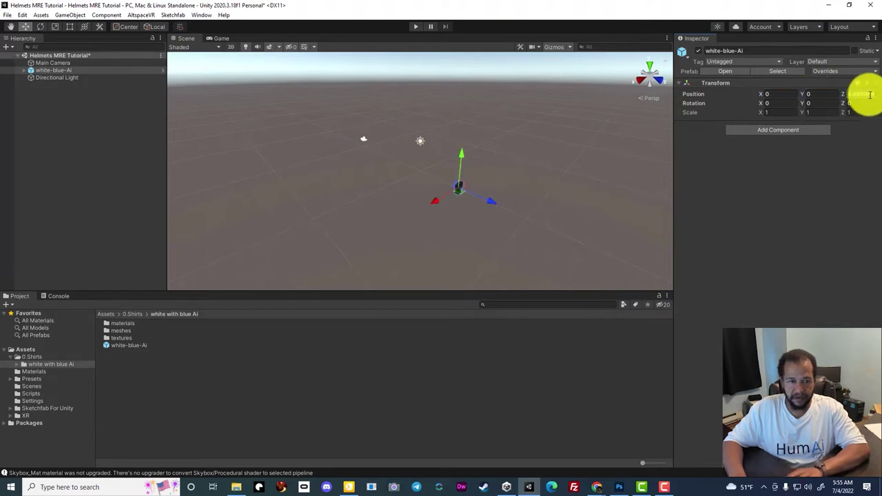
text(0)
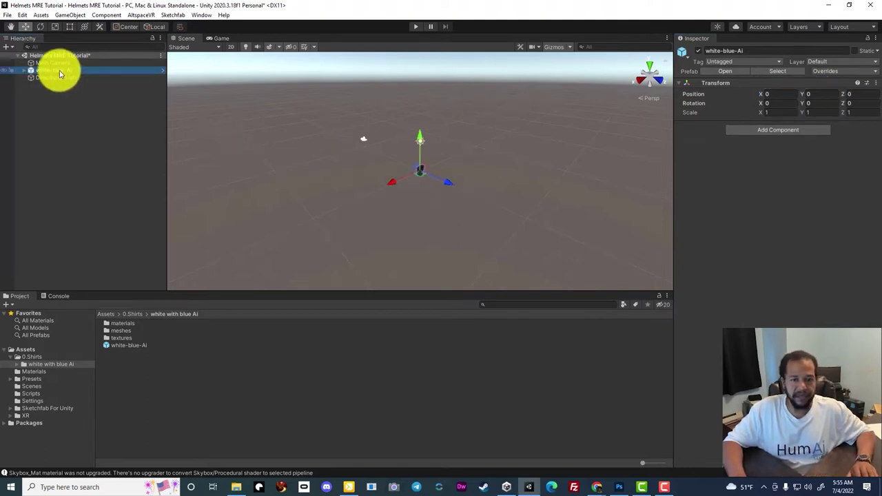
double_click(59, 70)
alt+drag(232, 94, 356, 67)
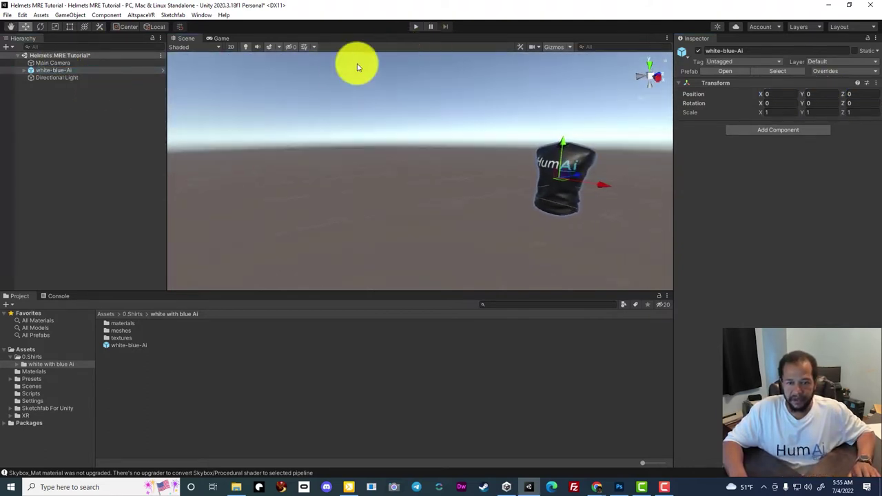
alt+drag(354, 102, 498, 130)
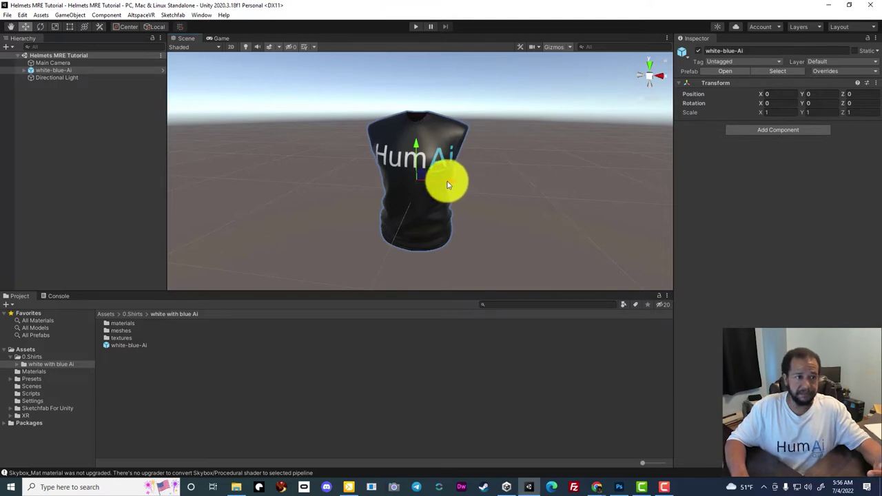
Open the AltspaceVR Kits window and sign in to the AltspaceVR account.
click(139, 15)
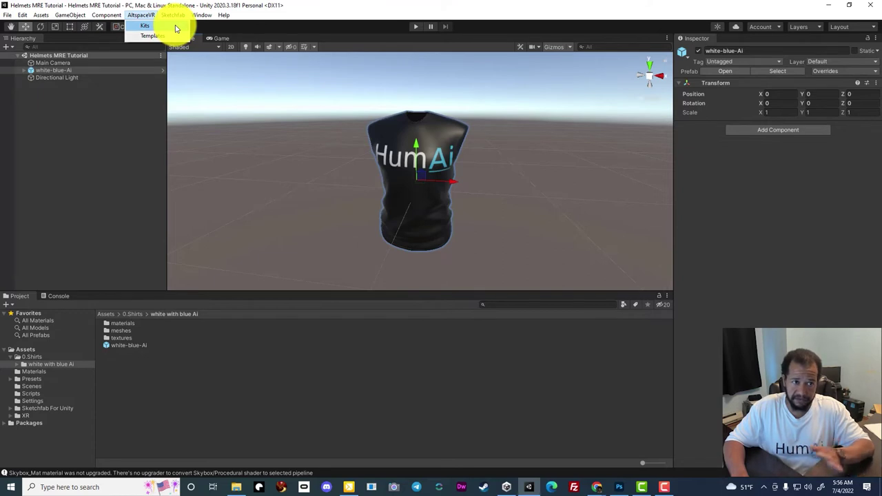
click(175, 28)
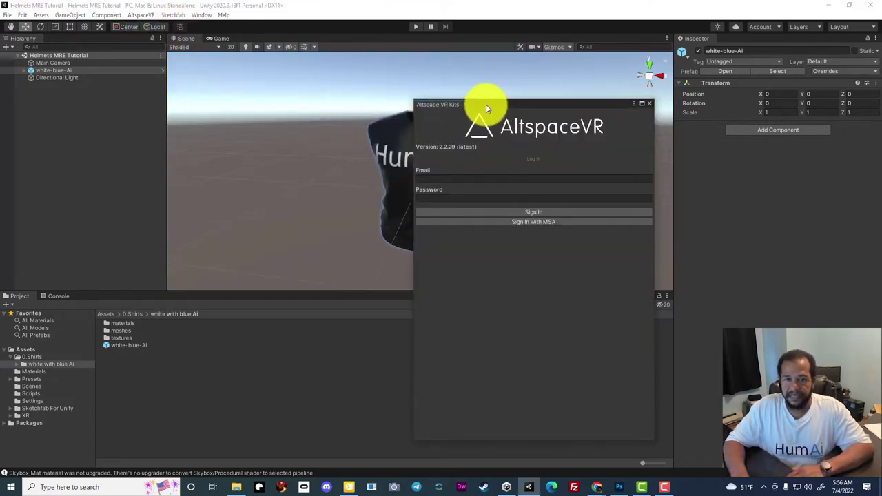
drag(485, 104, 566, 100)
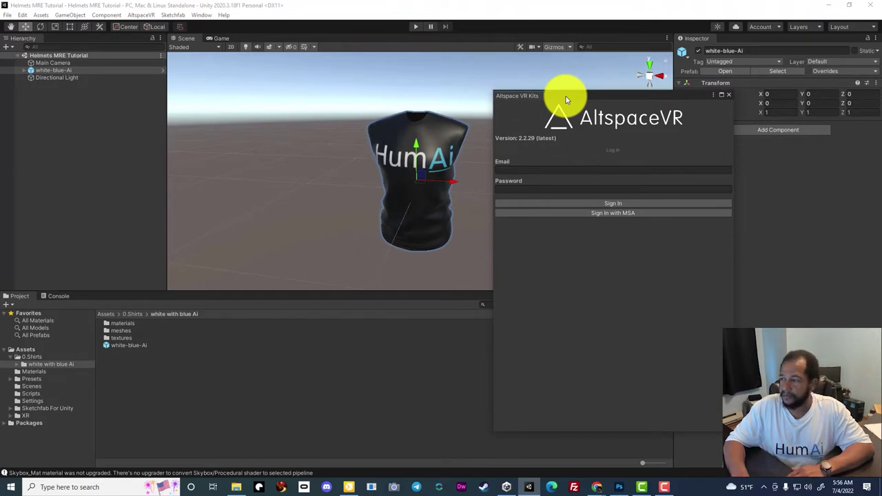
click(729, 94)
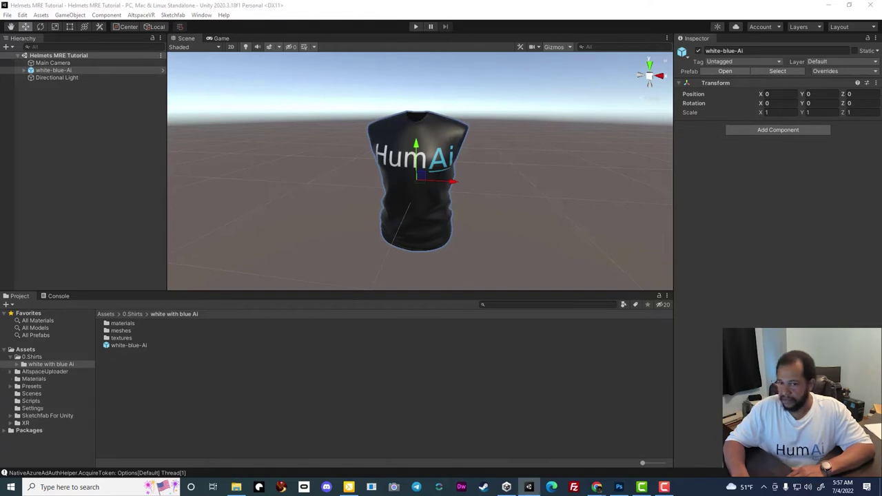
drag(854, 75, 600, 82)
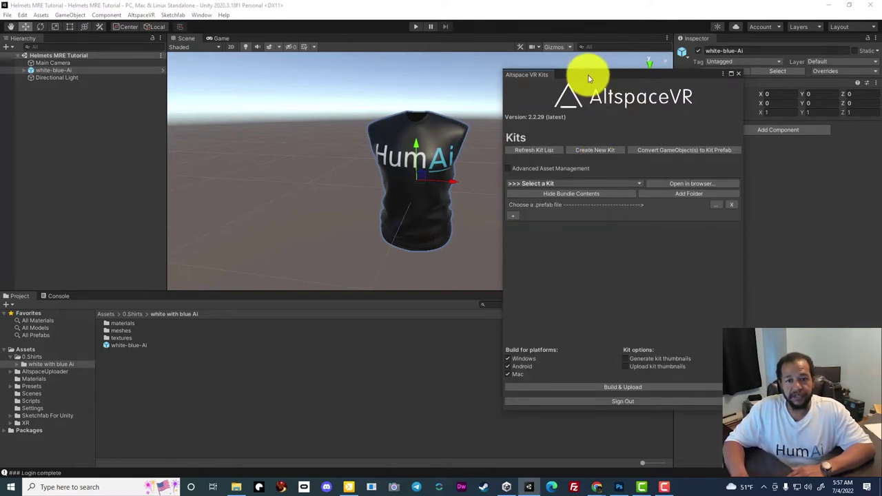
drag(588, 76, 628, 67)
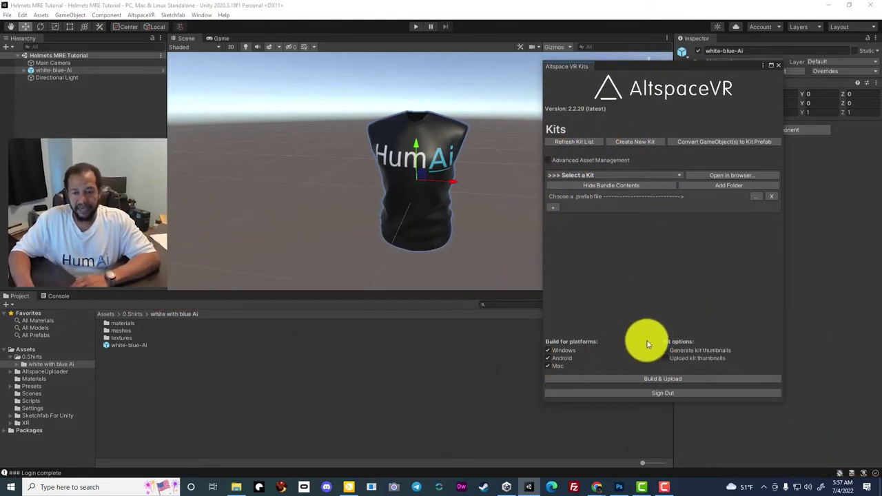
Select the Helmets MRE Tutorial (532) kit and enable generating and uploading kit thumbnails.
click(603, 178)
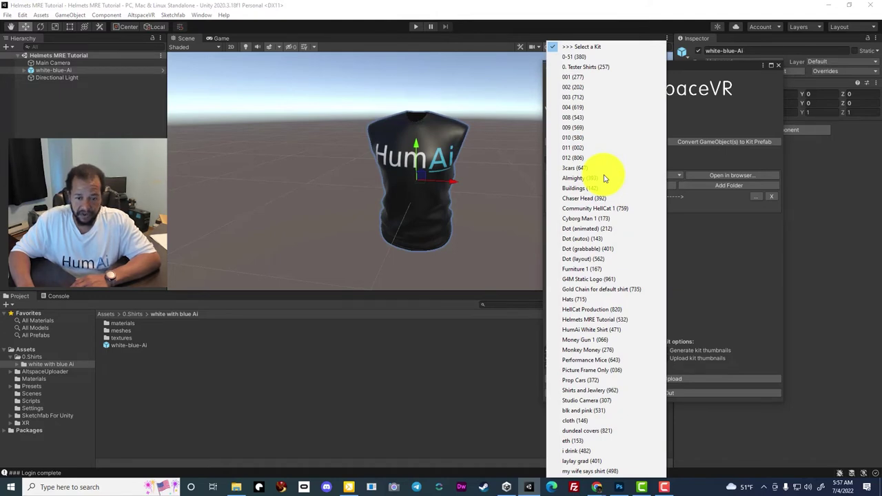
click(640, 323)
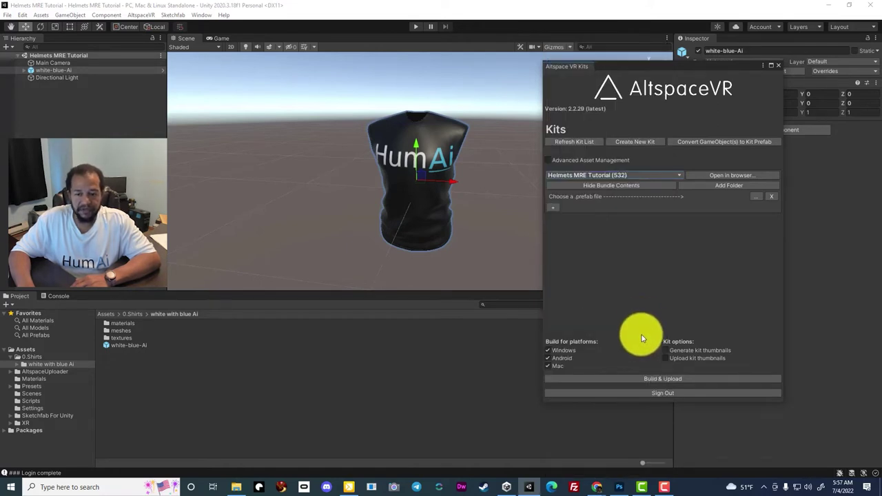
click(697, 350)
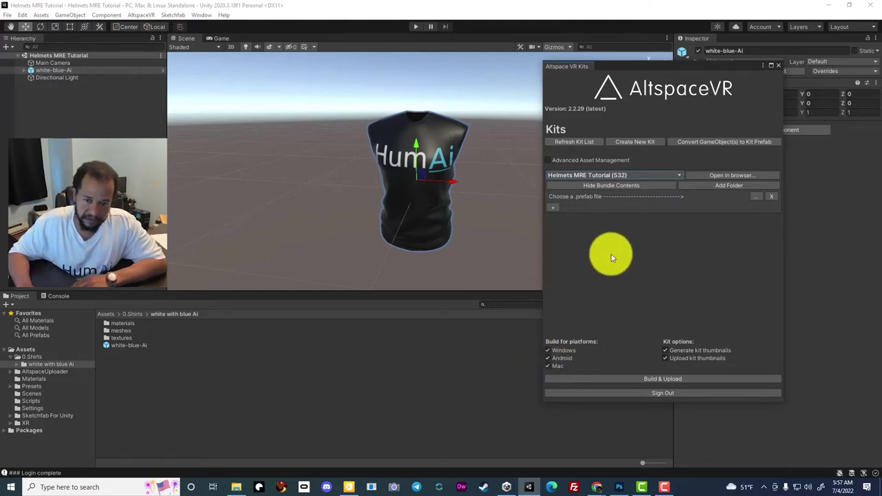
Convert the white-blue-Ai object to a kit prefab, saving it into the Helmets MRE Tutorial (532) kit.
click(49, 70)
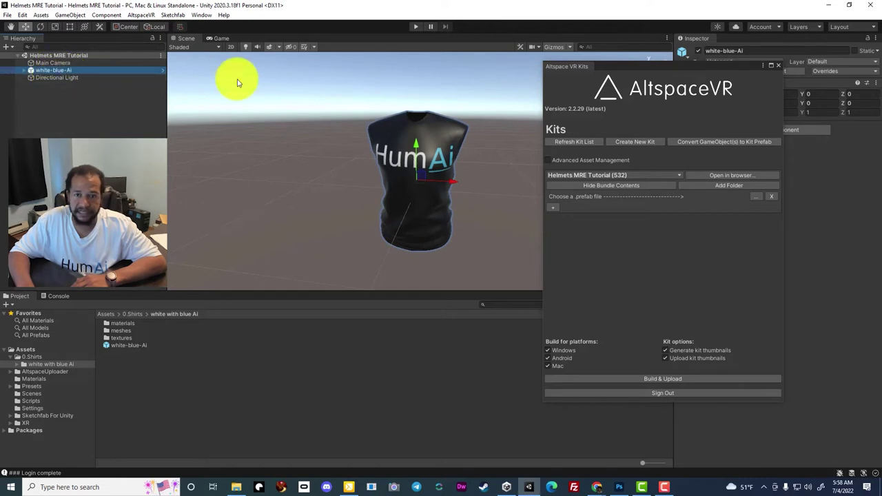
click(570, 67)
drag(570, 67, 689, 62)
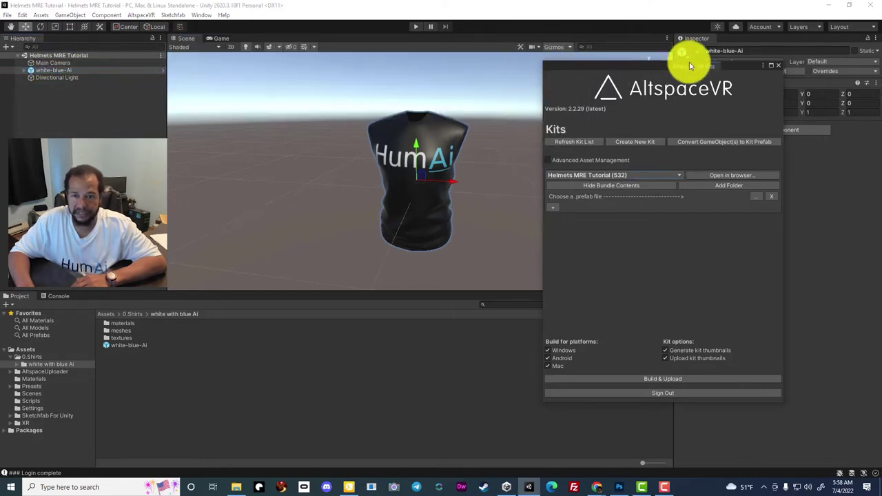
drag(613, 79, 577, 108)
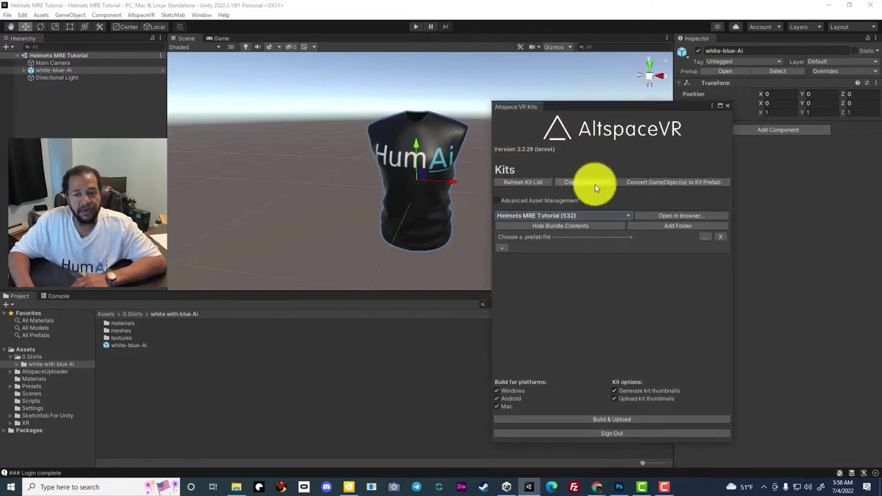
click(707, 184)
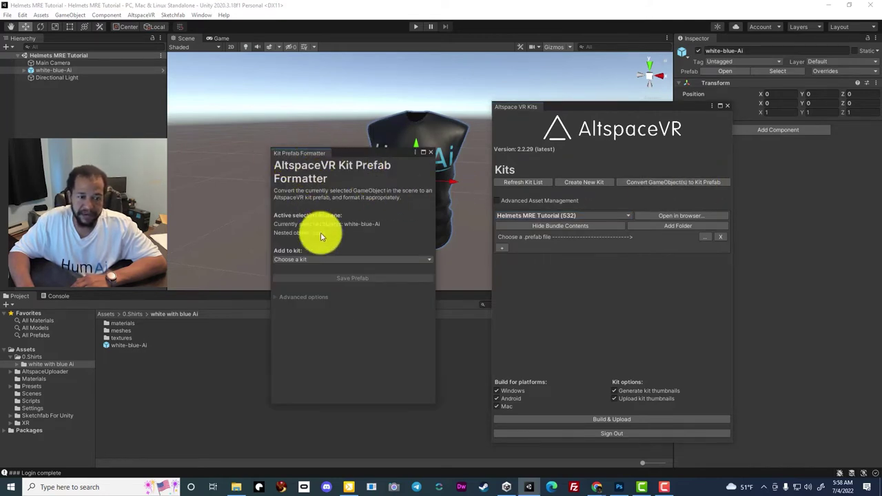
click(340, 260)
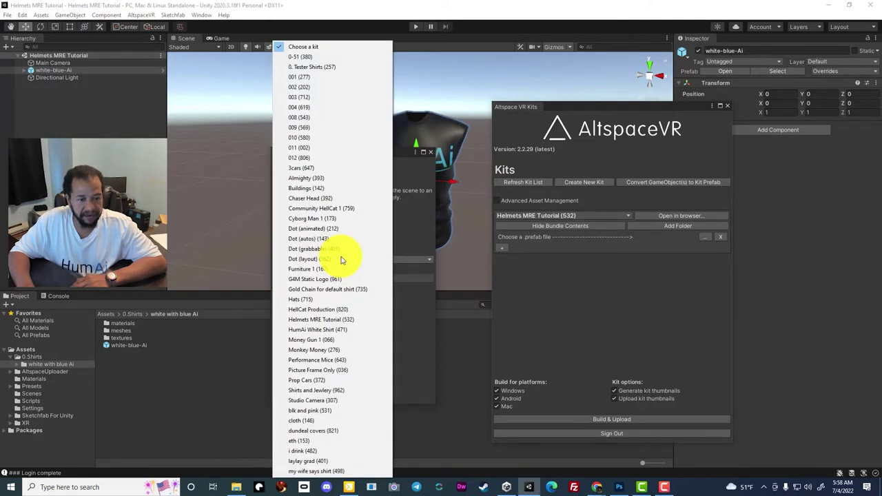
click(372, 321)
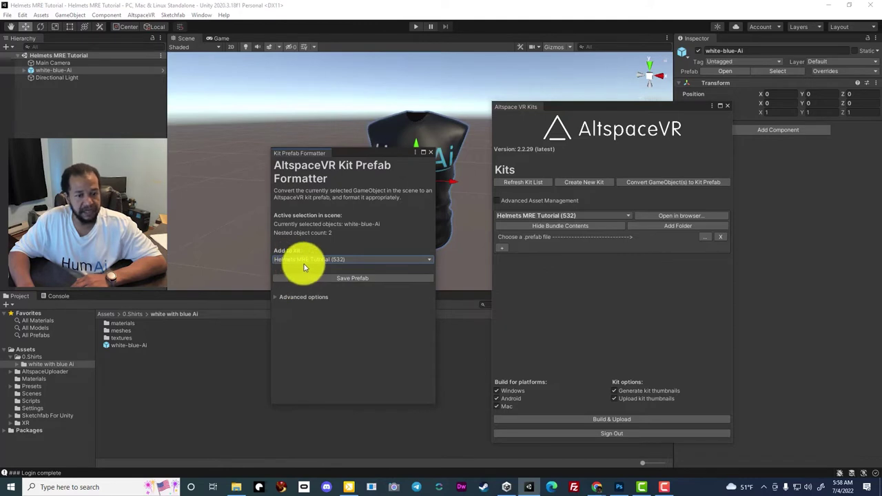
click(349, 280)
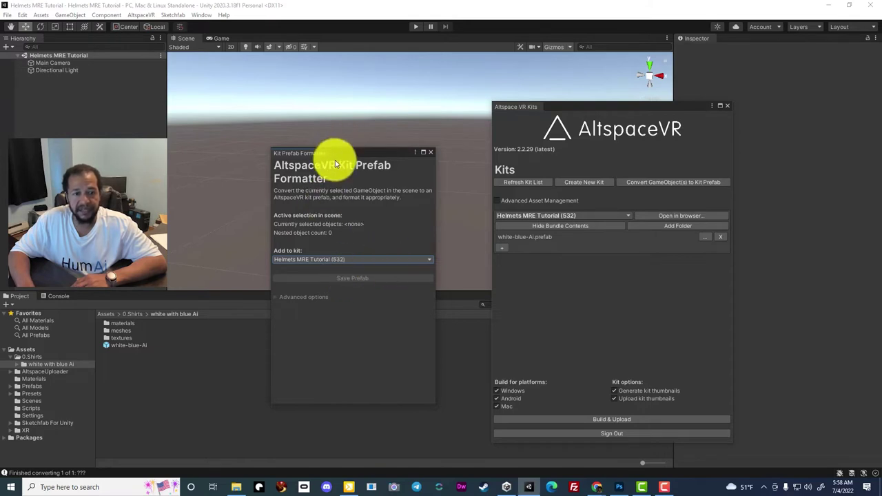
click(431, 152)
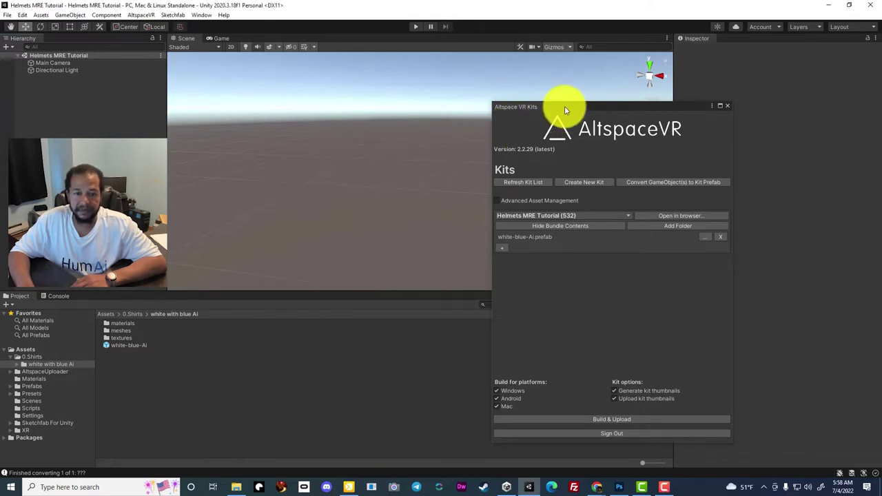
Go up to the 0.Shirts folder in the project and open the Sketchfab glTF importer.
drag(564, 107, 656, 82)
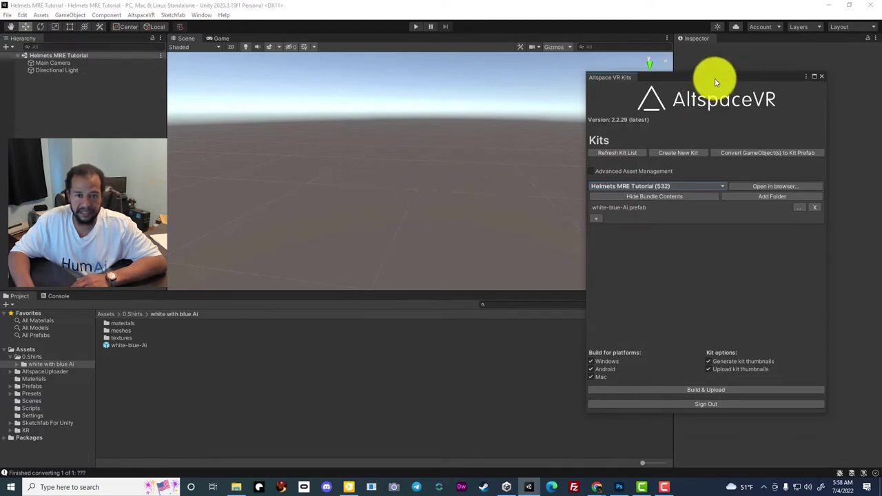
drag(714, 77, 395, 78)
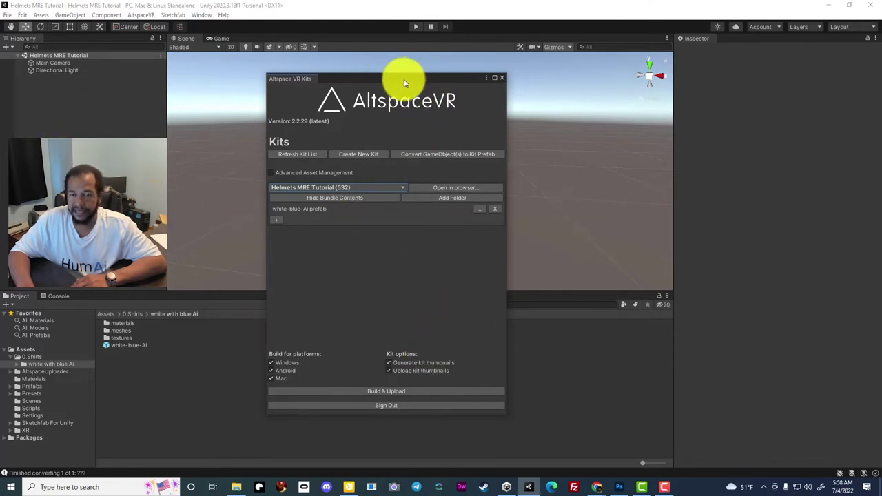
drag(405, 81, 702, 81)
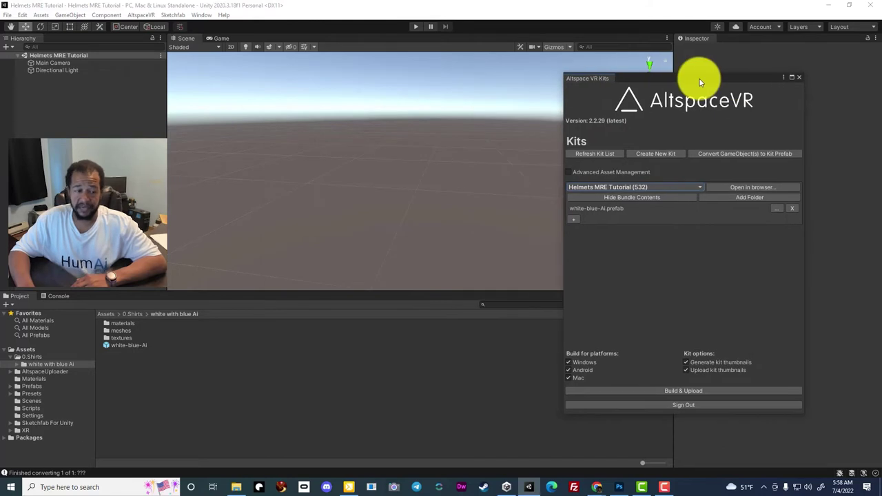
click(131, 313)
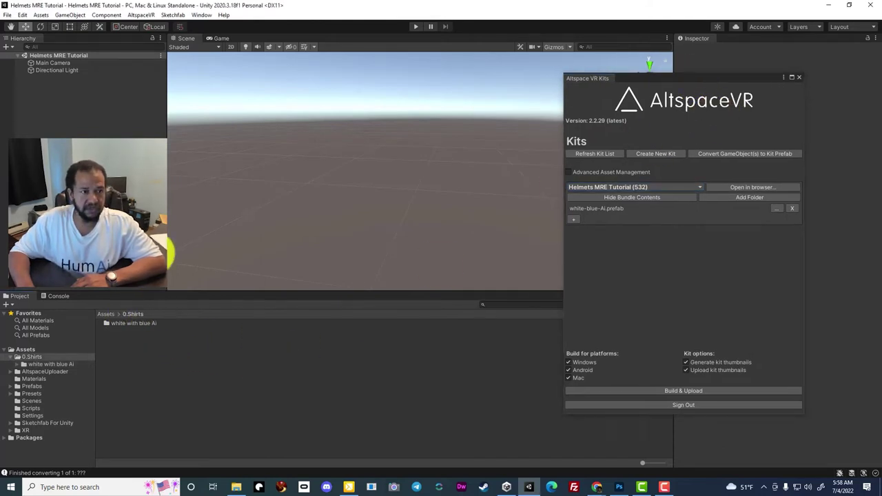
click(172, 14)
click(193, 35)
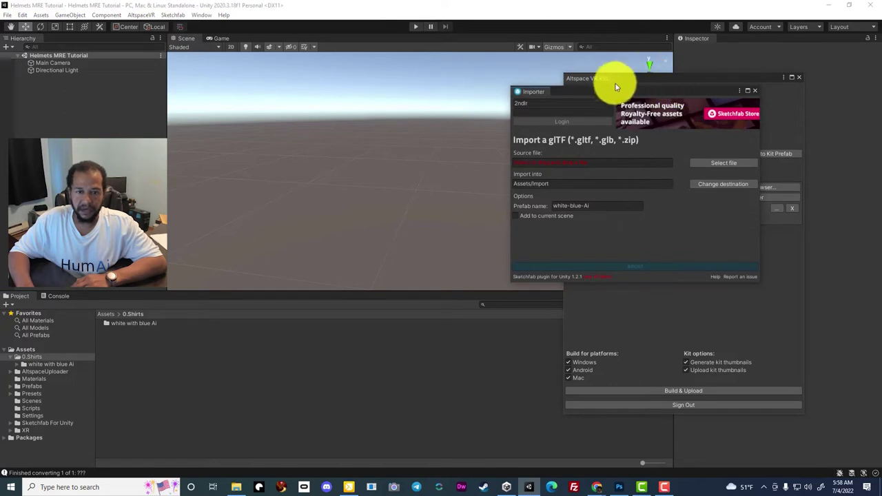
drag(617, 87, 403, 103)
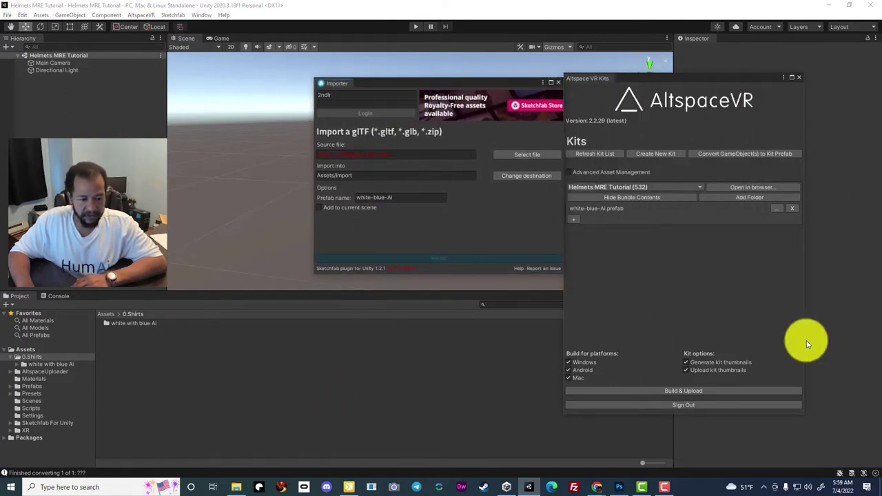
Load white-humai_sleevless.glb from the file explorer's done folder into the importer as the source file.
click(236, 486)
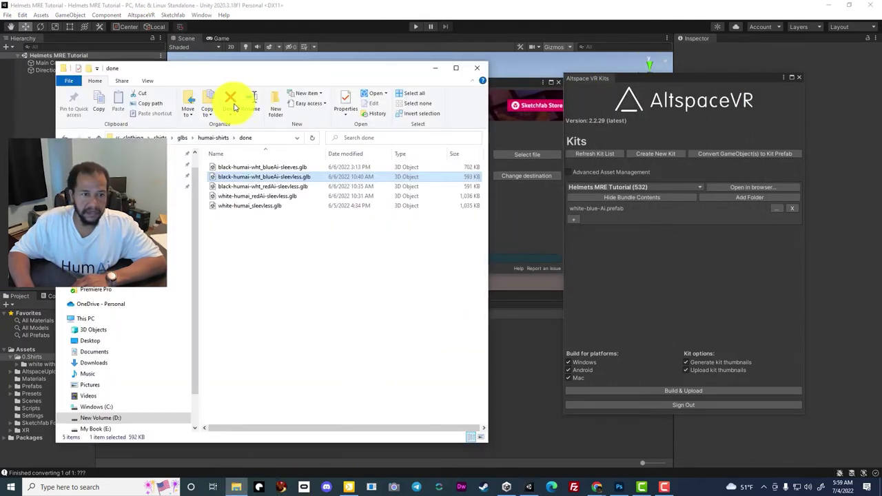
drag(252, 65, 252, 68)
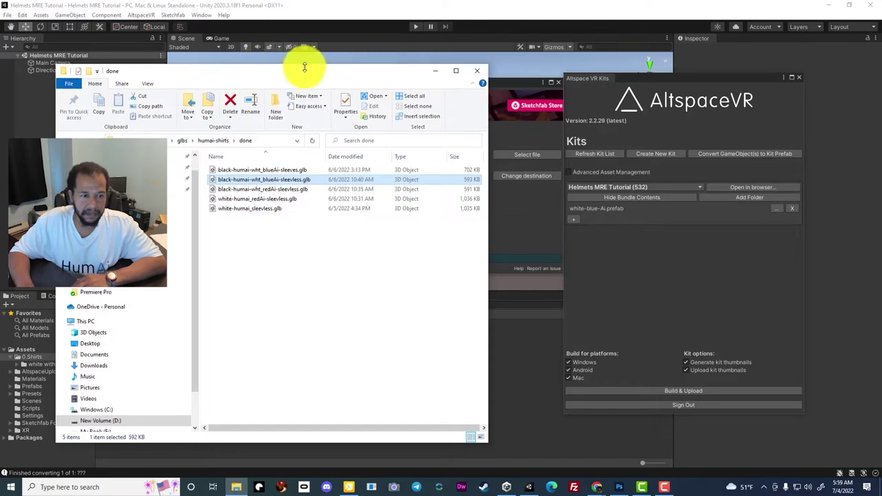
drag(307, 77, 705, 82)
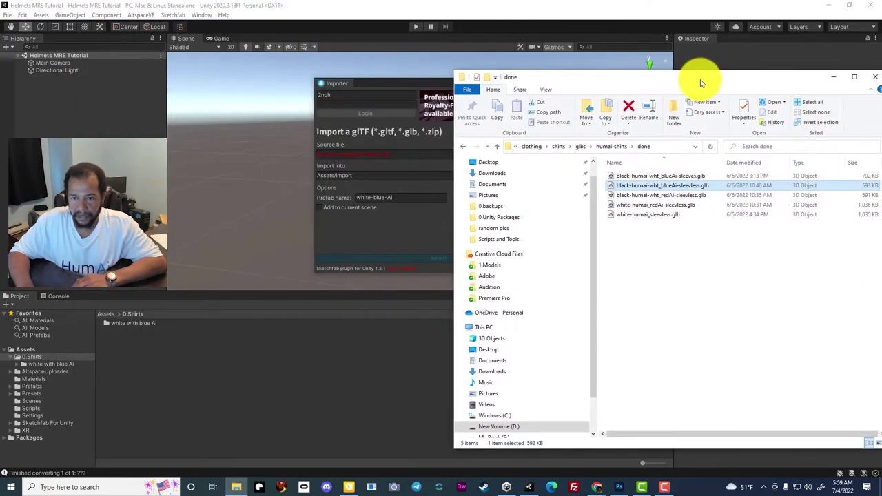
click(655, 205)
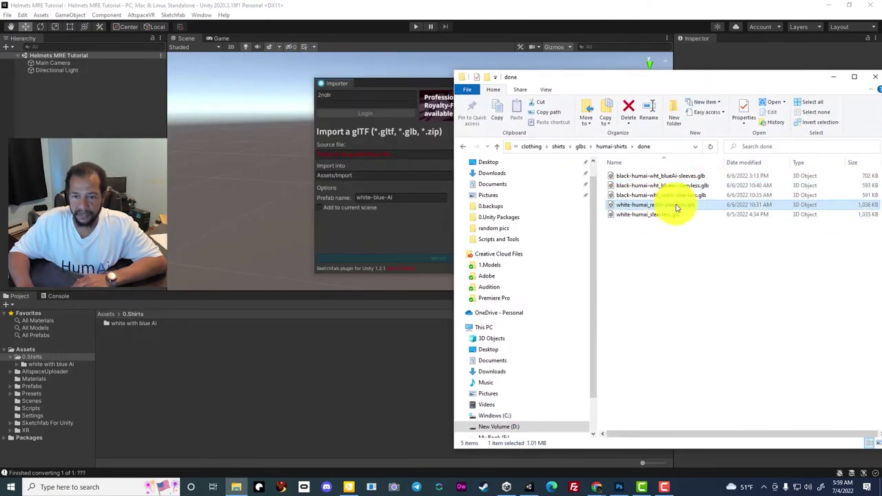
click(664, 215)
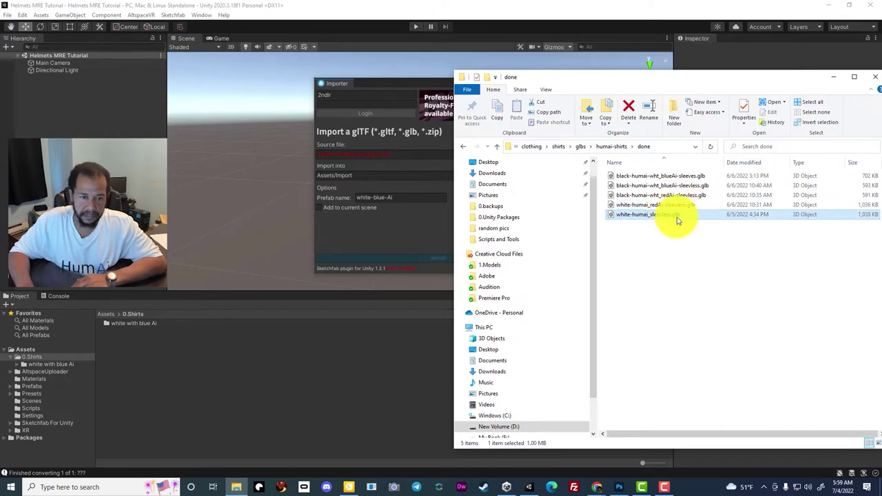
drag(678, 220, 407, 242)
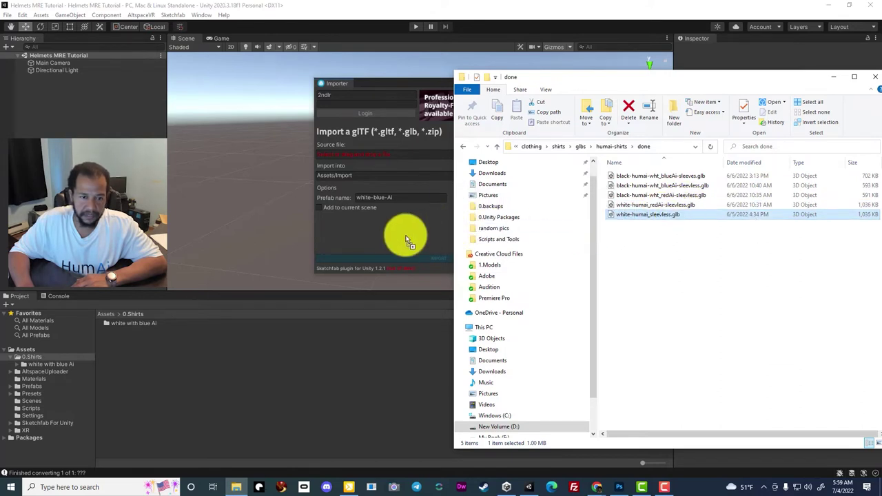
Create a folder named "white humai" inside Assets/0.Shirts and choose it as the import destination.
click(368, 178)
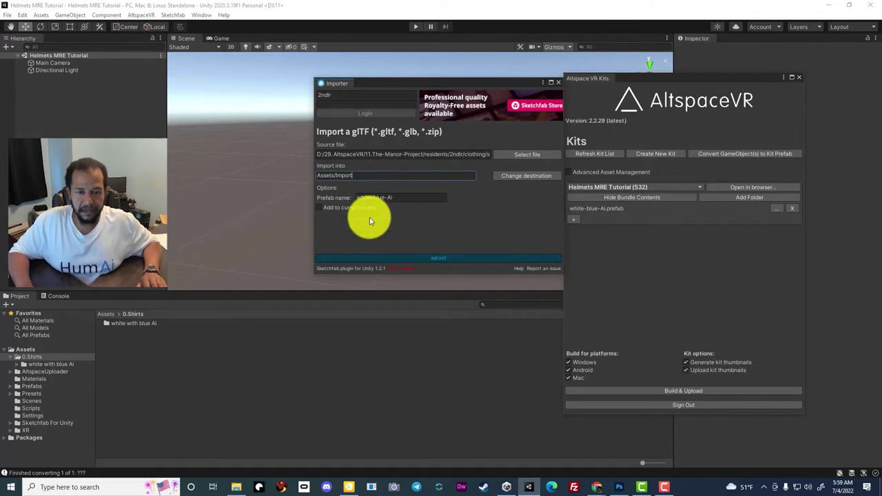
click(526, 175)
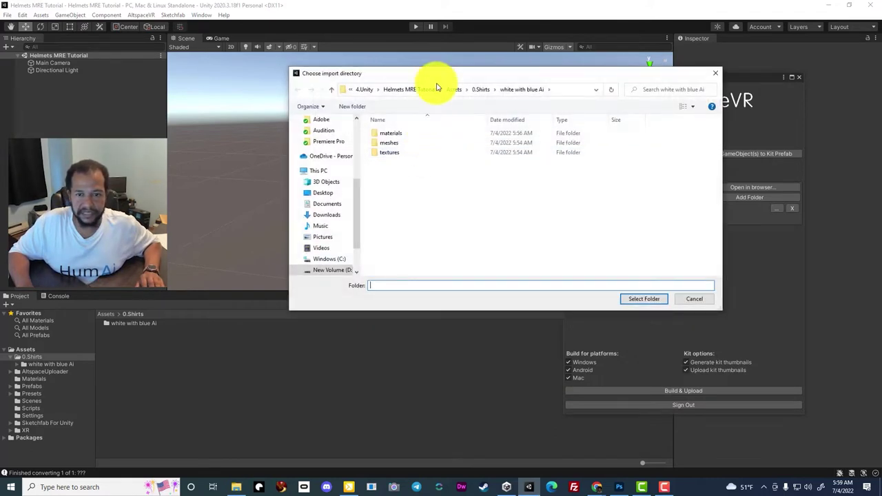
click(481, 89)
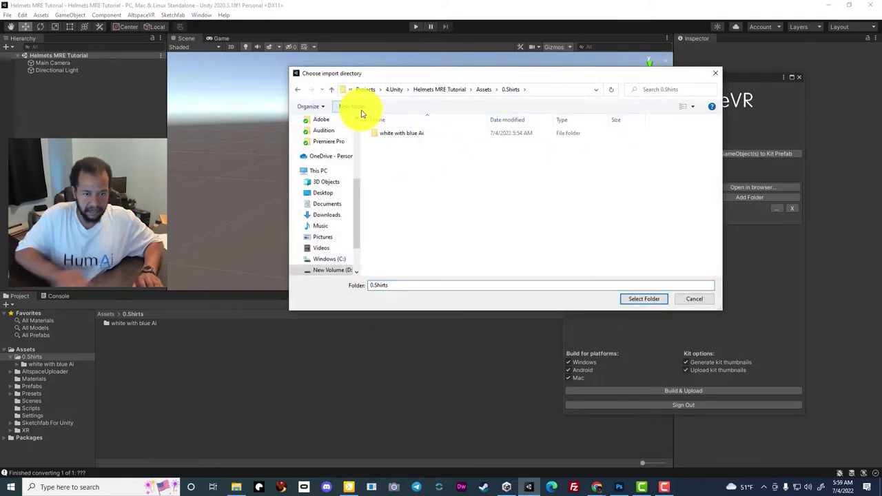
click(356, 107)
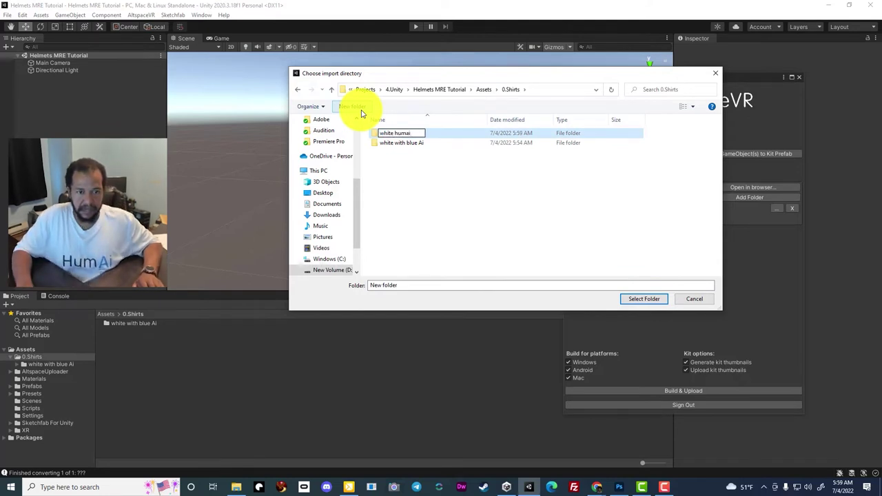
key(Return)
double_click(413, 139)
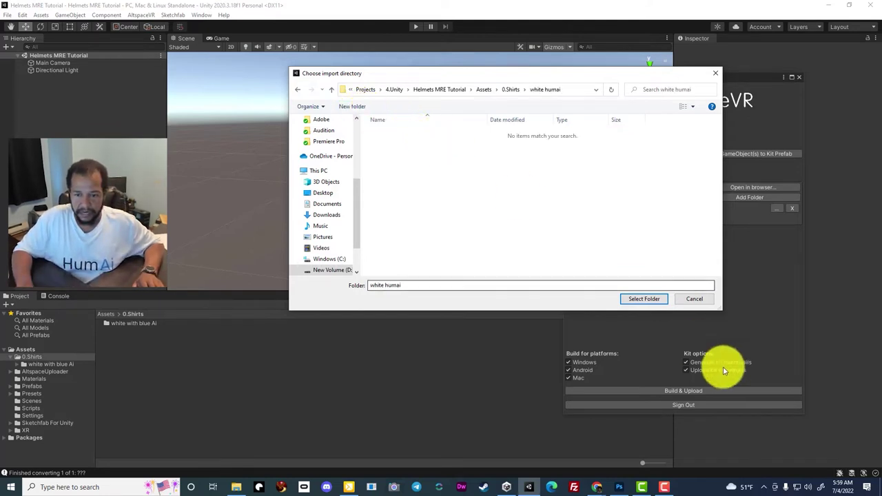
click(644, 298)
Name the prefab white-humai, import the model, and close the importer.
click(404, 198)
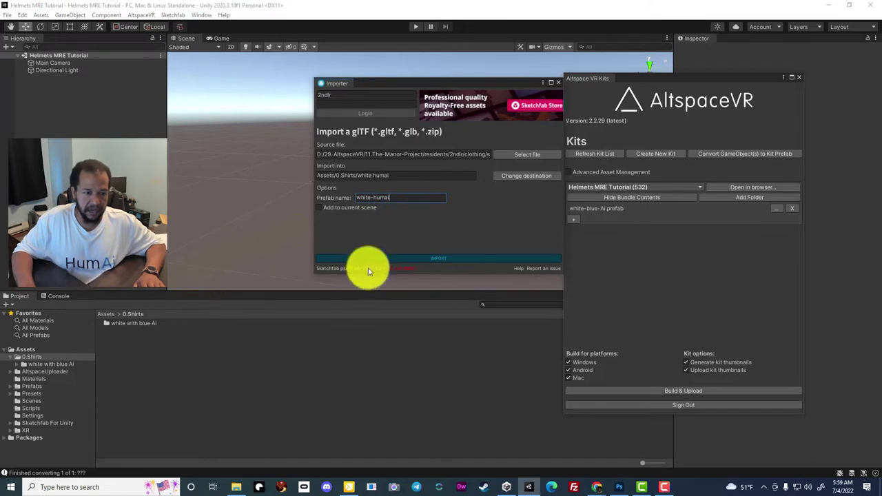
click(387, 259)
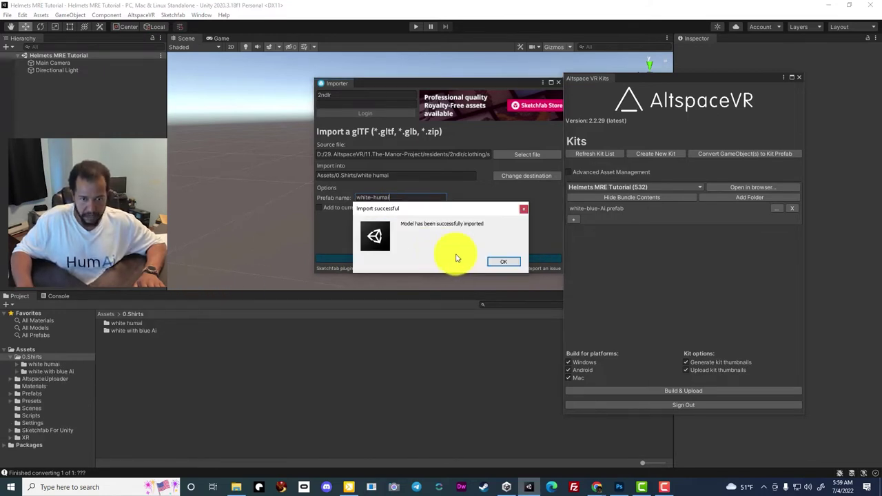
click(501, 262)
drag(495, 81, 419, 77)
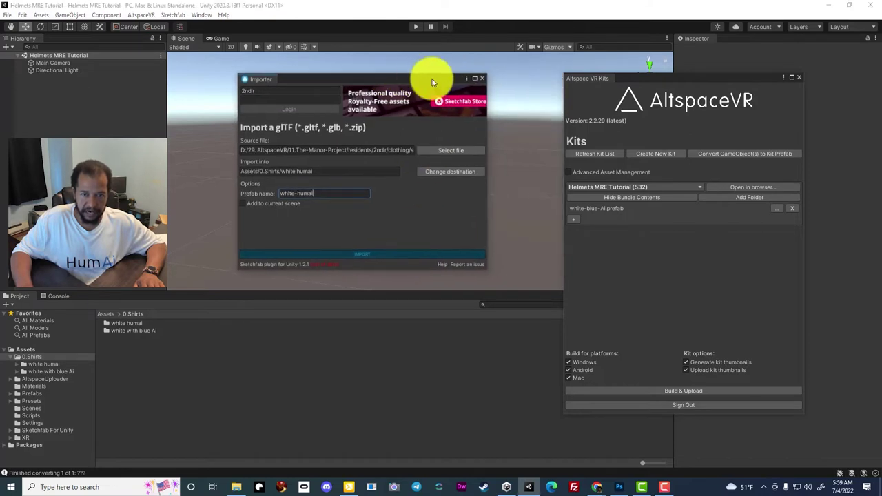
click(479, 75)
Select the white-humai prefab in the white humai folder and upgrade the project materials to UniversalRP materials.
double_click(126, 323)
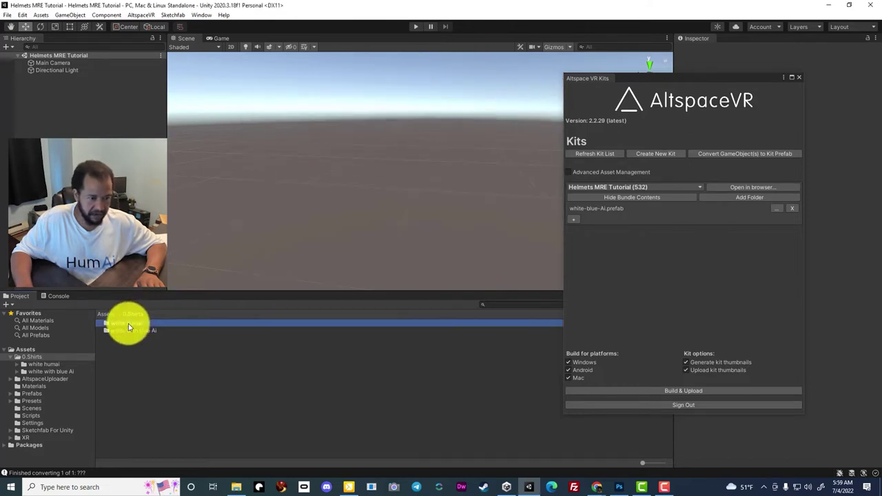
click(127, 345)
drag(676, 82, 613, 77)
click(22, 15)
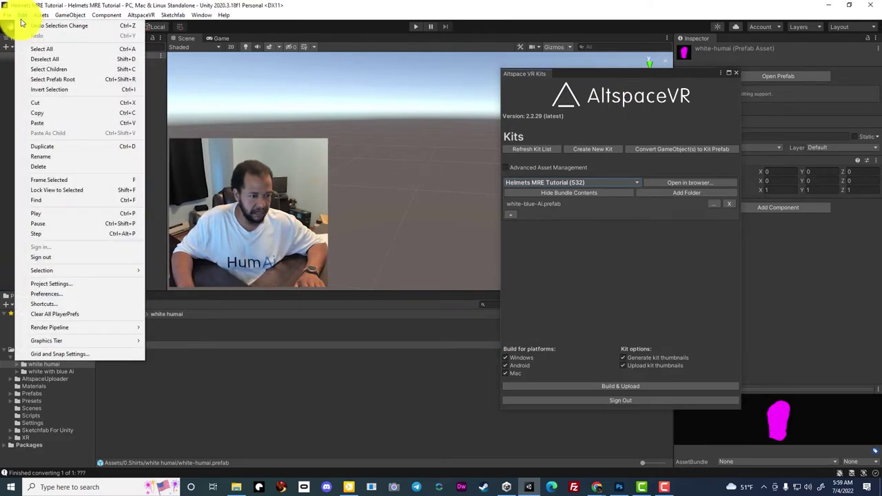
mouse_move(128, 328)
mouse_move(197, 341)
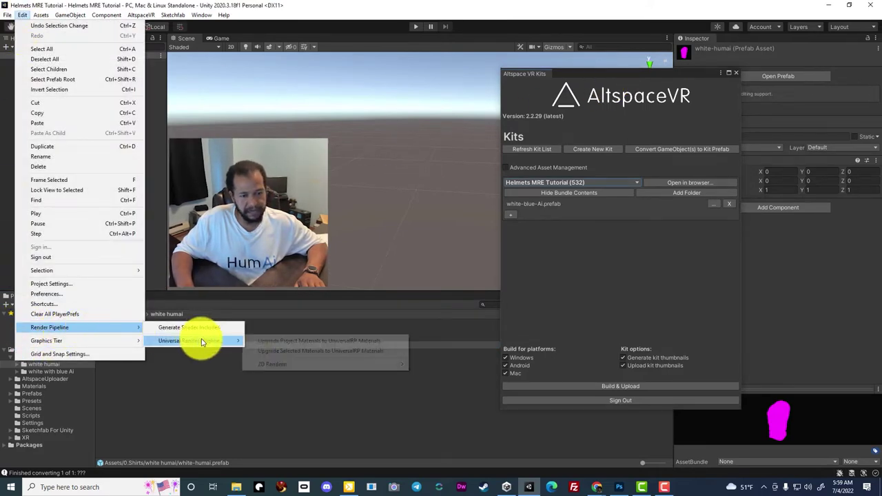
click(269, 341)
click(458, 261)
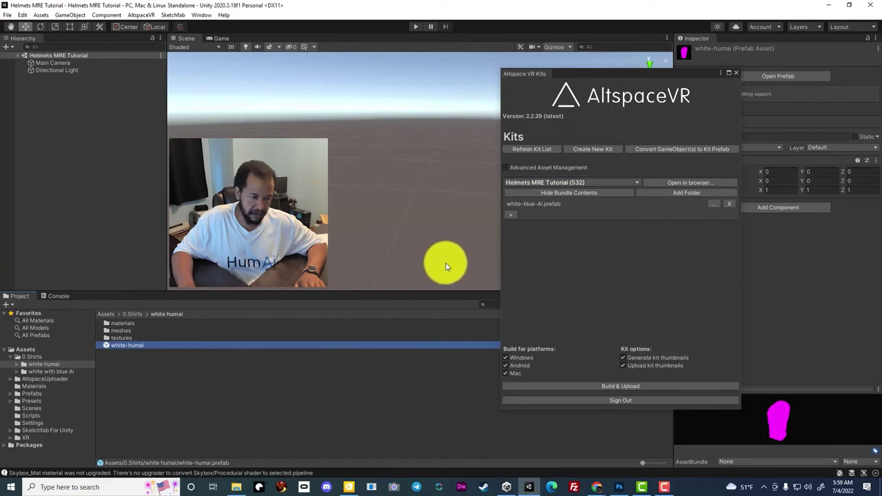
Place the white-humai prefab in the scene at position X 0, Y 0, Z 0 and save the scene.
click(131, 346)
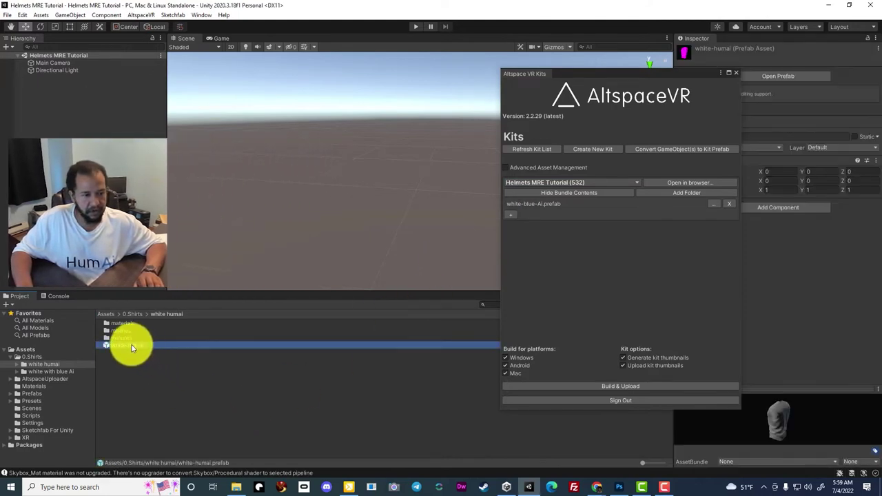
drag(138, 346, 309, 180)
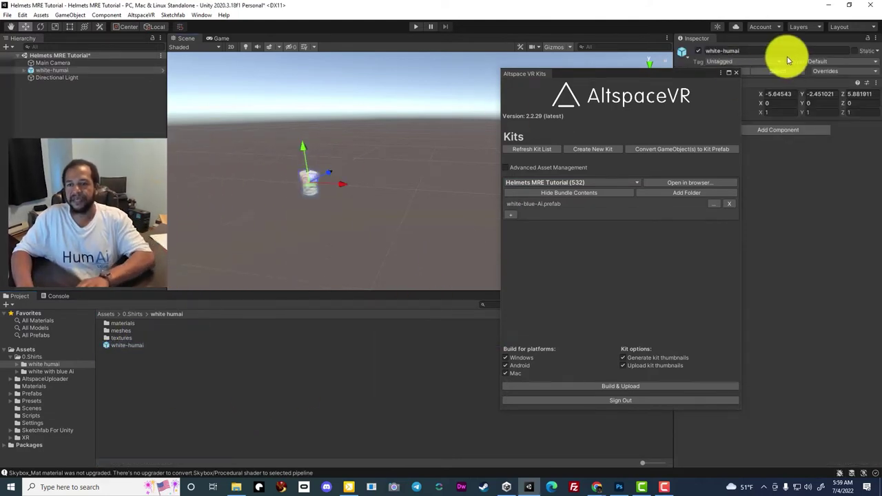
text(0)
click(823, 93)
text(0)
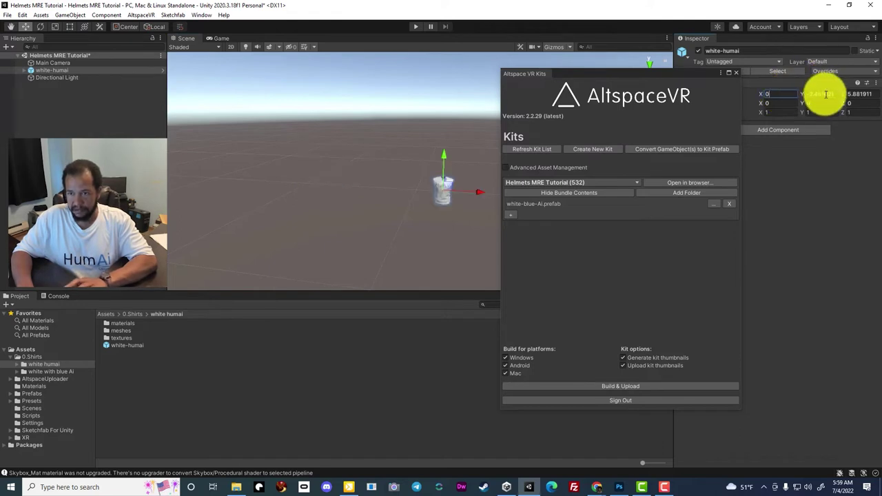
click(862, 94)
text(0)
key(Return)
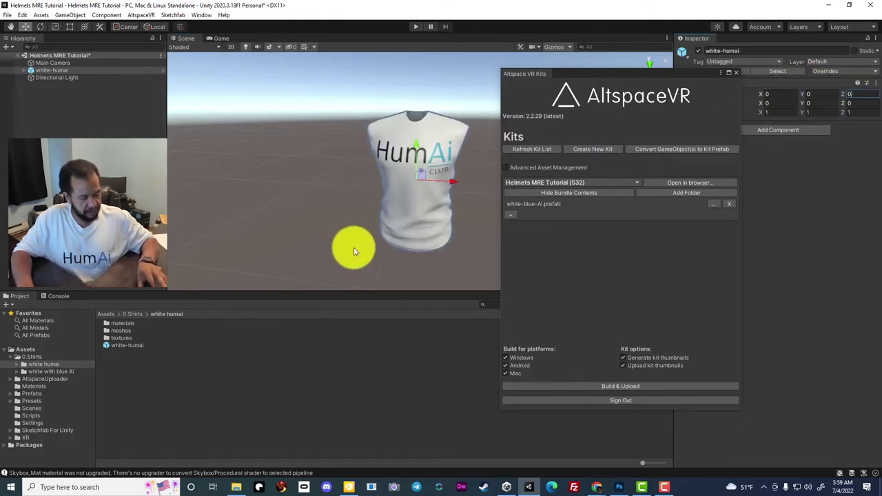
key(ctrl+s)
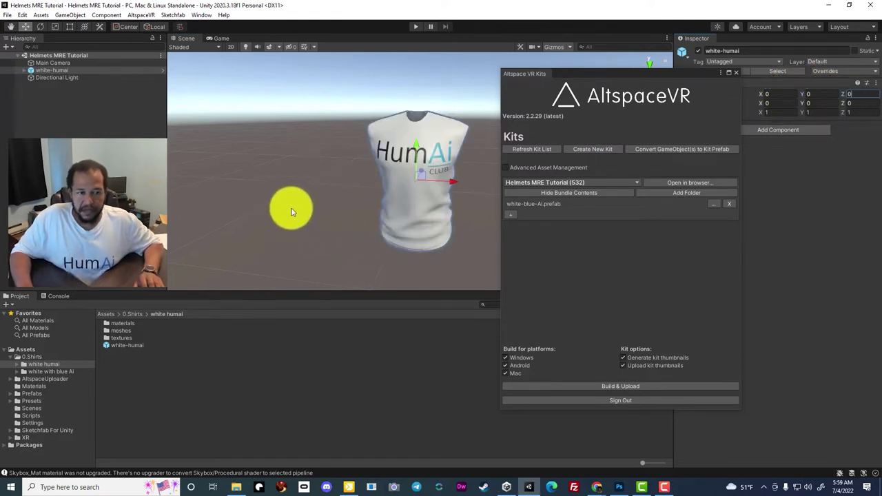
Save the white-humai scene object as a kit prefab in Helmets MRE Tutorial (532), and build and upload the kit for Windows, Android and Mac.
click(60, 70)
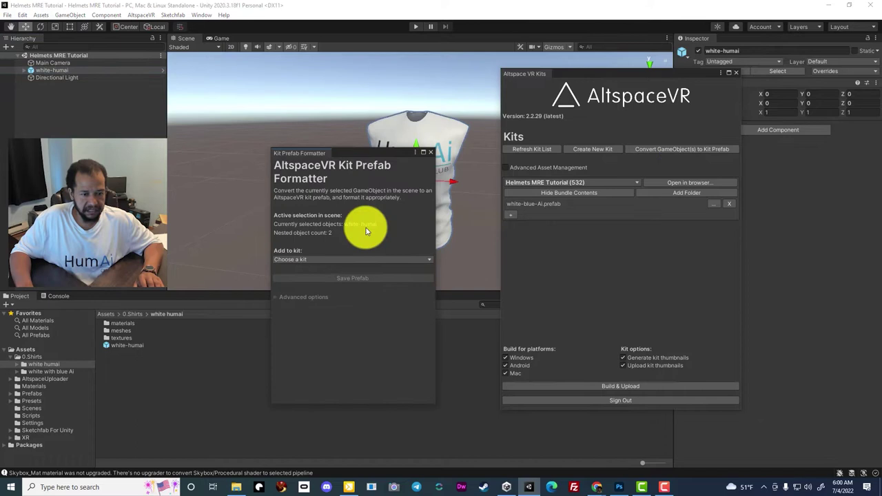
click(324, 259)
click(317, 319)
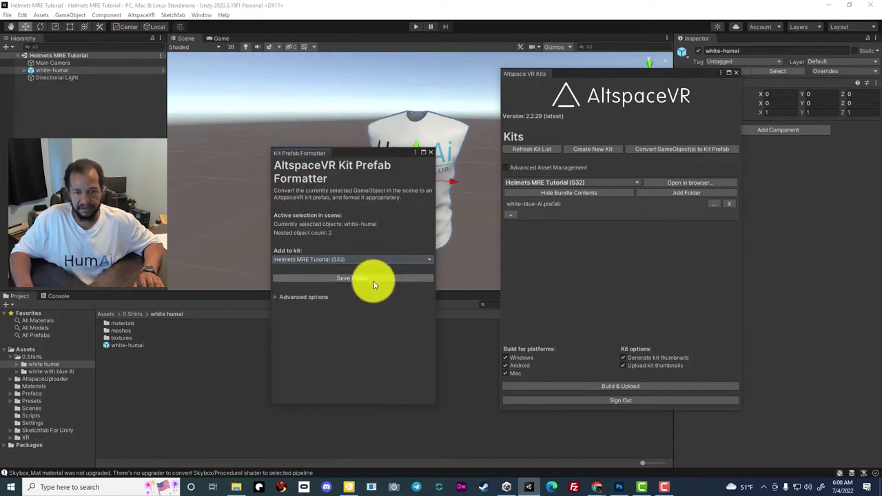
click(374, 279)
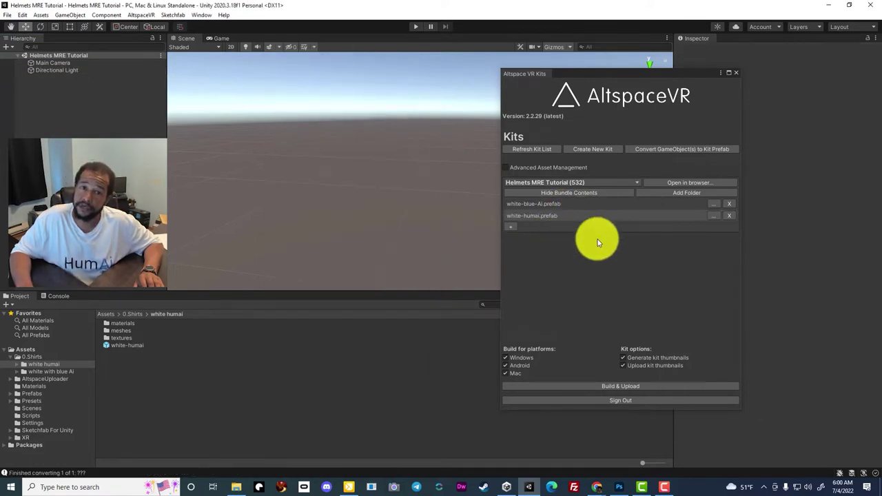
click(634, 387)
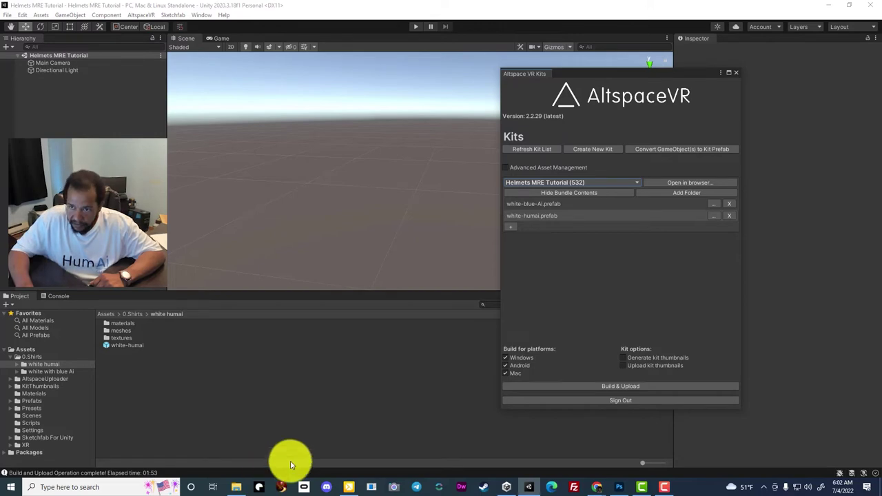
Switch to the Helmets MRE Tutorial kit page in the browser, reload it, and check its upgrade report, uploads and artifacts.
click(826, 6)
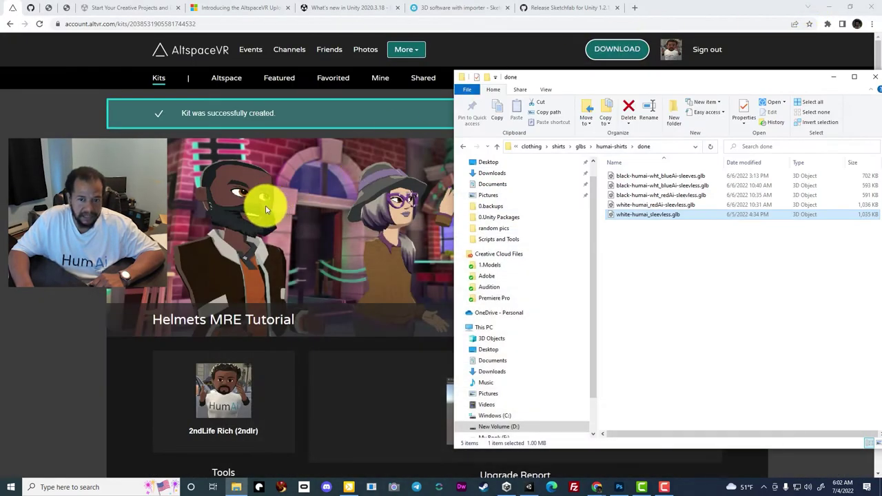
click(148, 169)
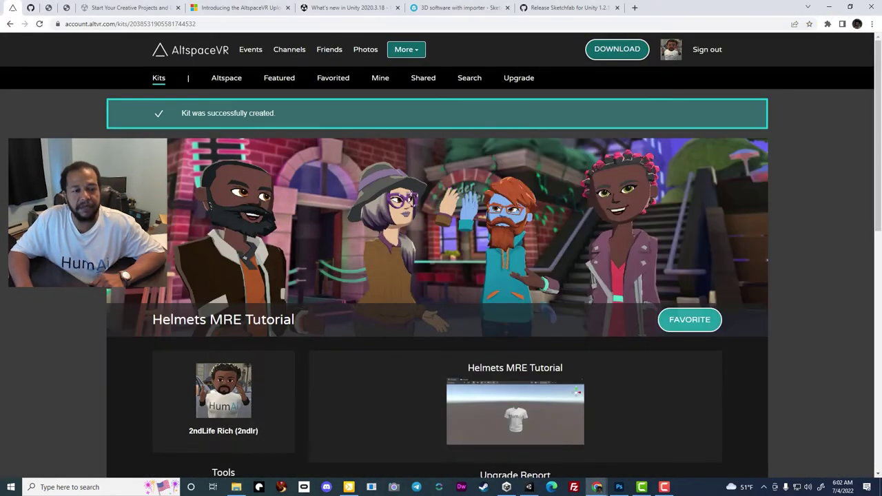
scroll(441, 275, down, 3)
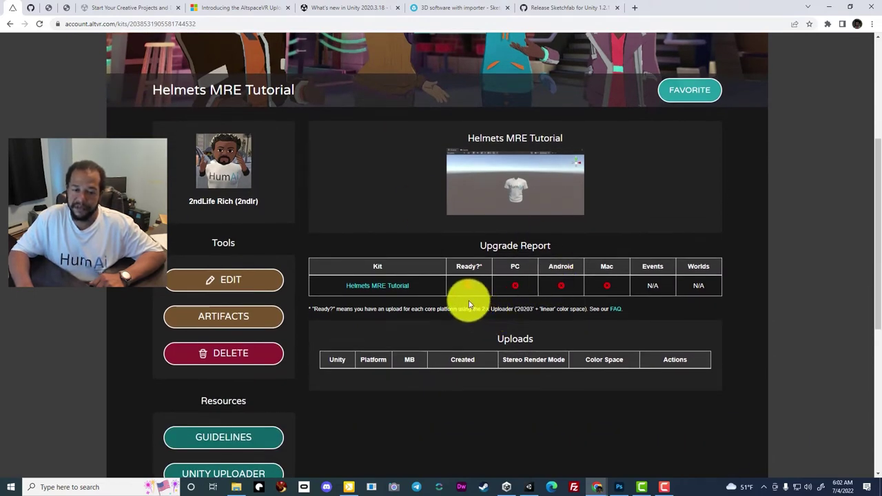
click(40, 24)
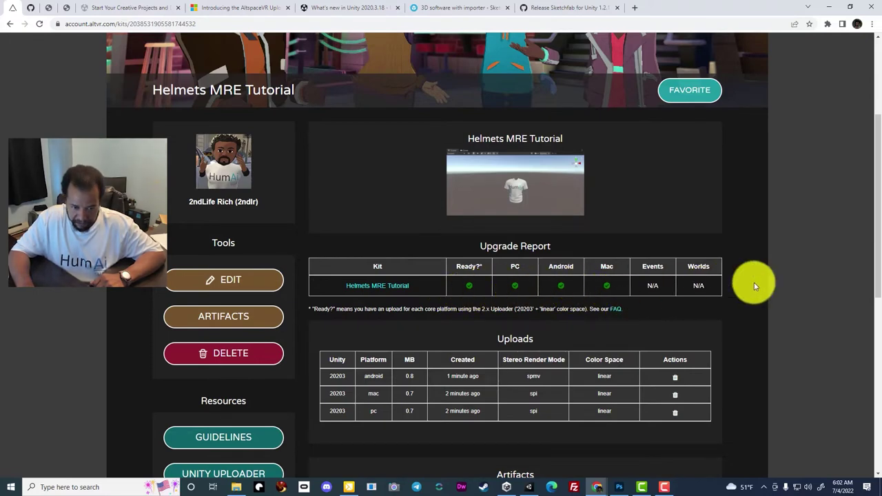
scroll(754, 283, down, 2)
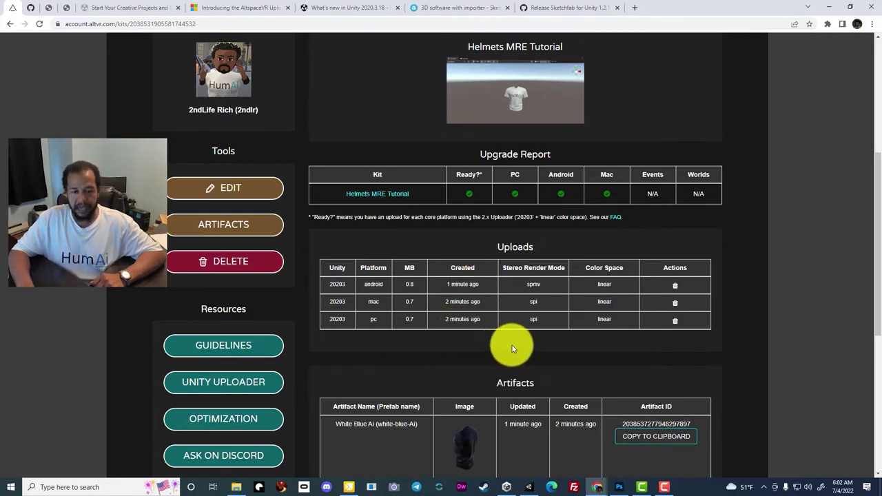
scroll(510, 346, down, 3)
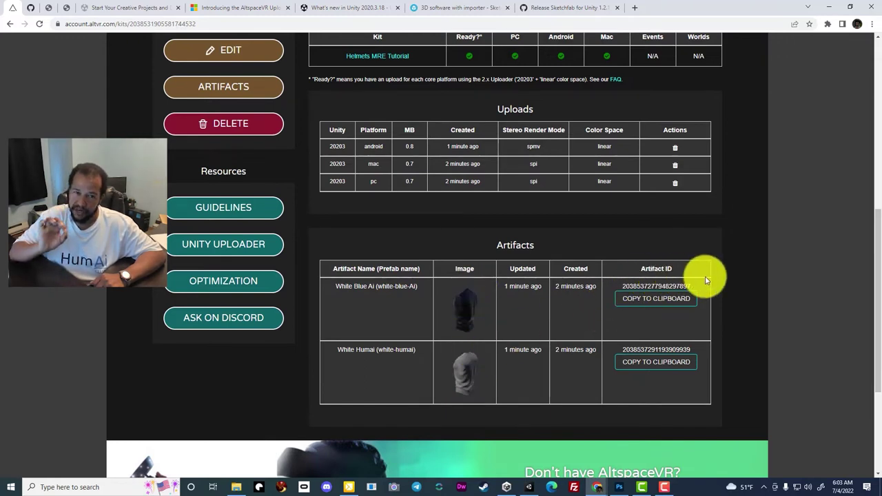
Review the Helmets MRE Tutorial kit page and the README of the AltspaceVR helmets repository on GitHub.
scroll(452, 236, up, 4)
scroll(452, 237, down, 2)
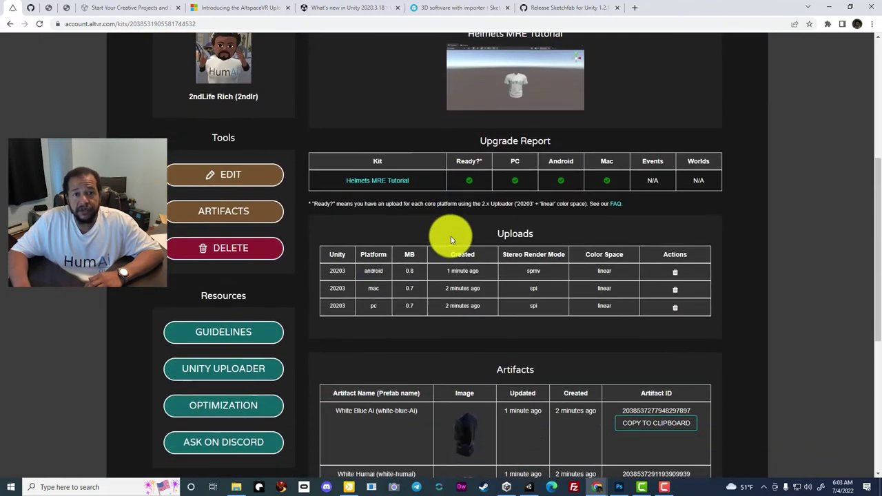
scroll(451, 236, up, 5)
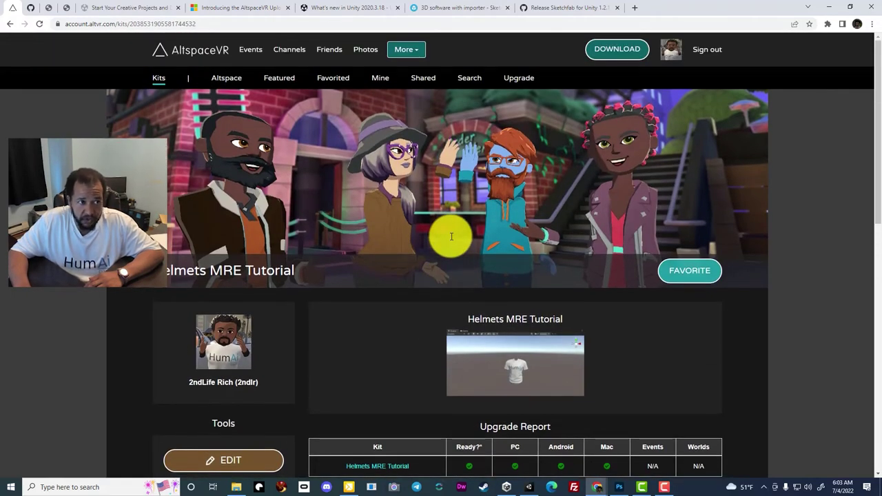
click(30, 8)
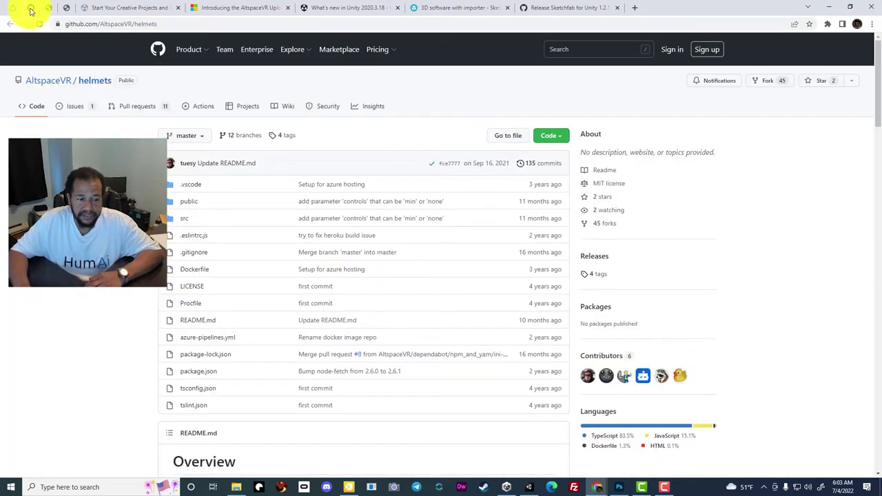
scroll(113, 195, down, 5)
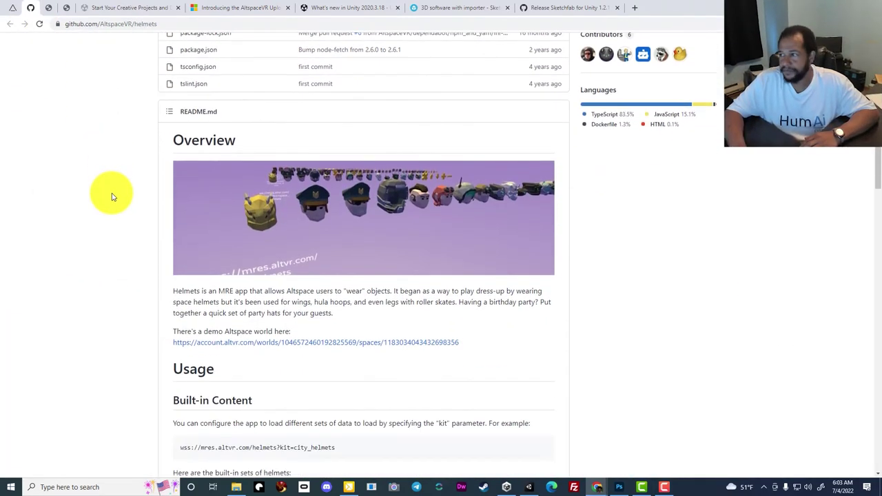
scroll(195, 163, up, 2)
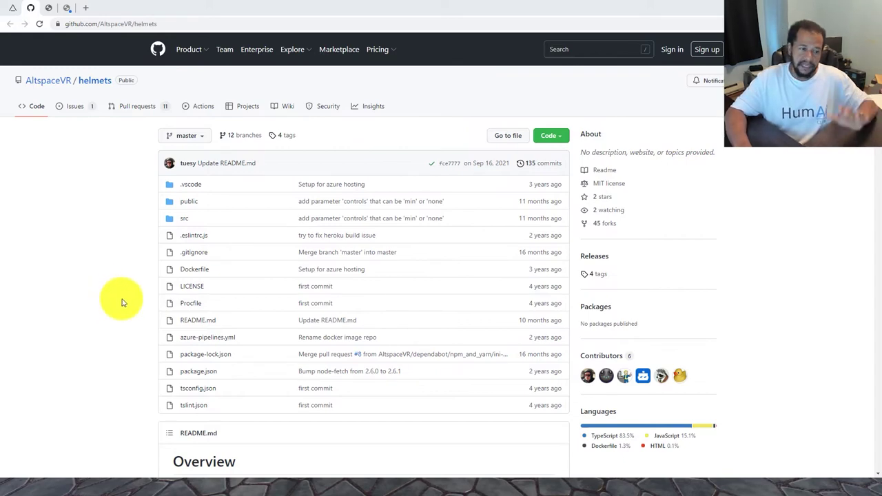
scroll(72, 190, down, 5)
scroll(73, 187, down, 2)
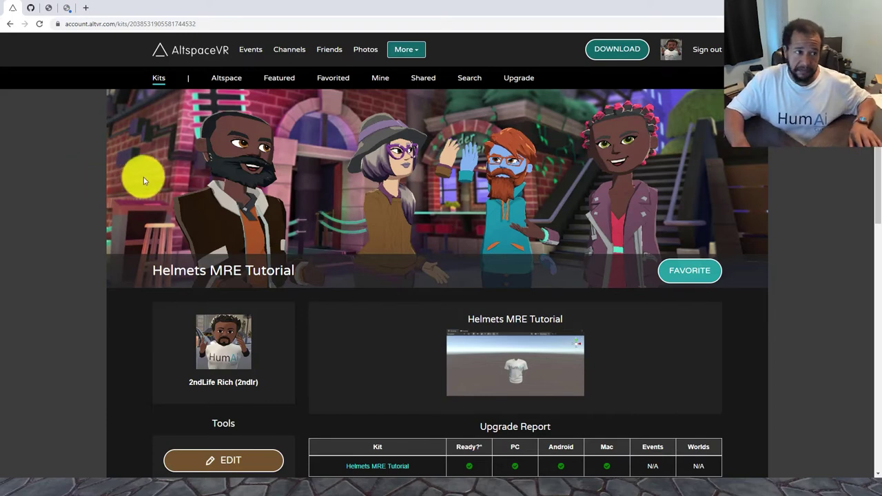
Open the AltspaceVR Content Packs page separately from the kit page and start creating a new content pack.
click(414, 57)
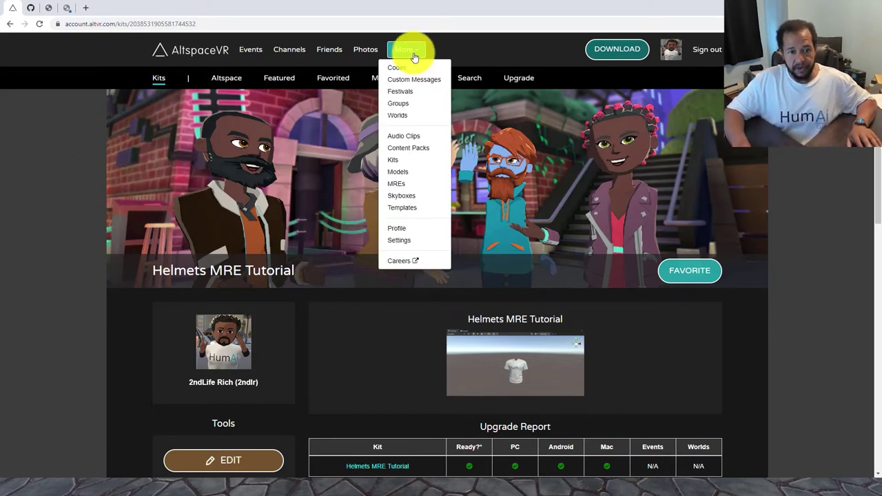
ctrl+click(407, 148)
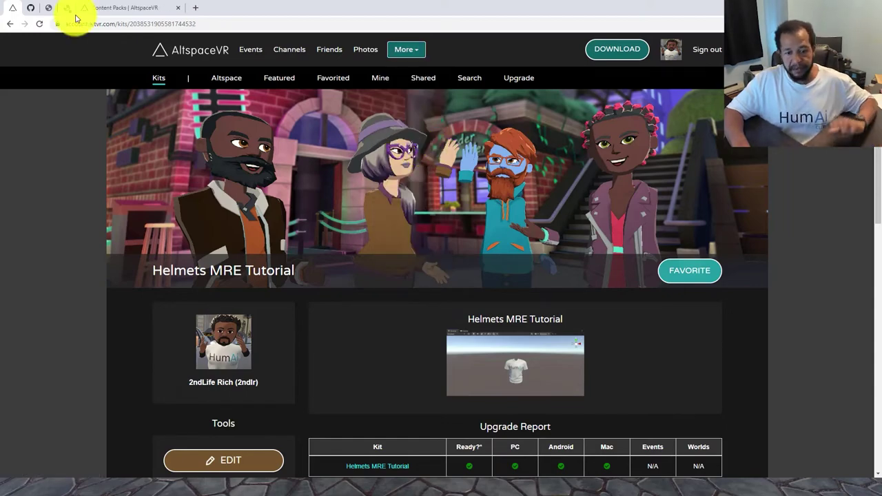
scroll(231, 232, down, 7)
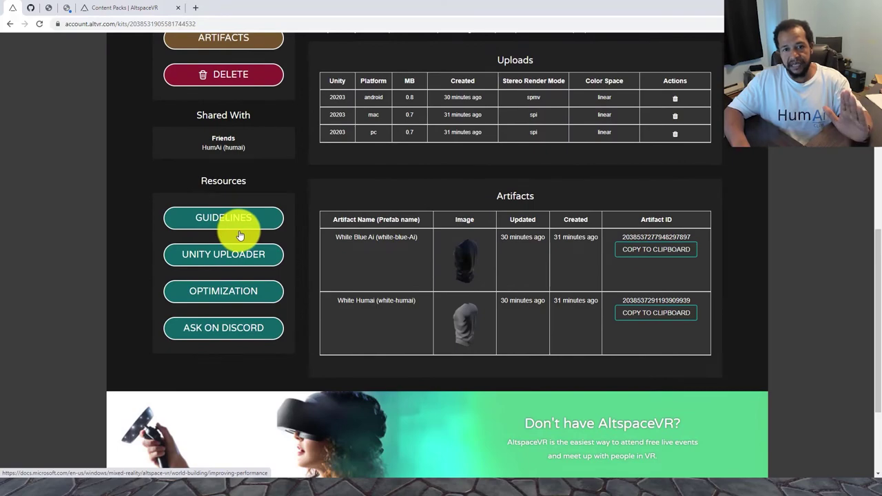
scroll(239, 235, up, 6)
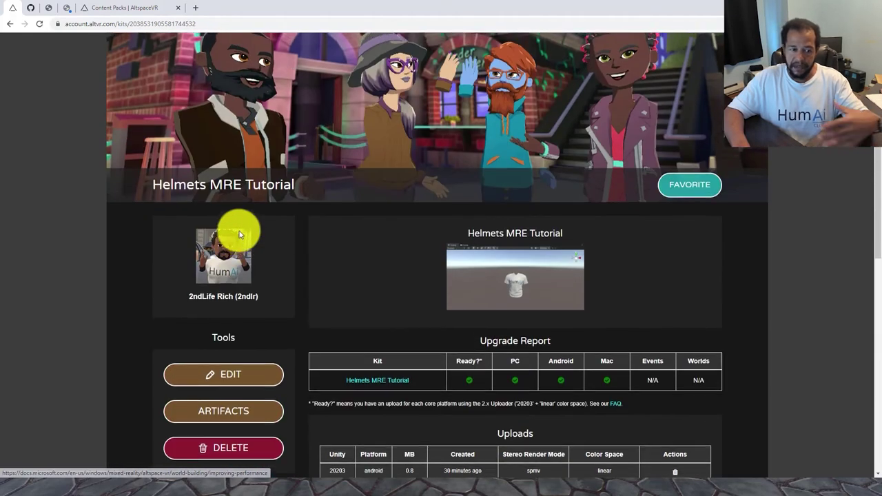
scroll(239, 231, up, 1)
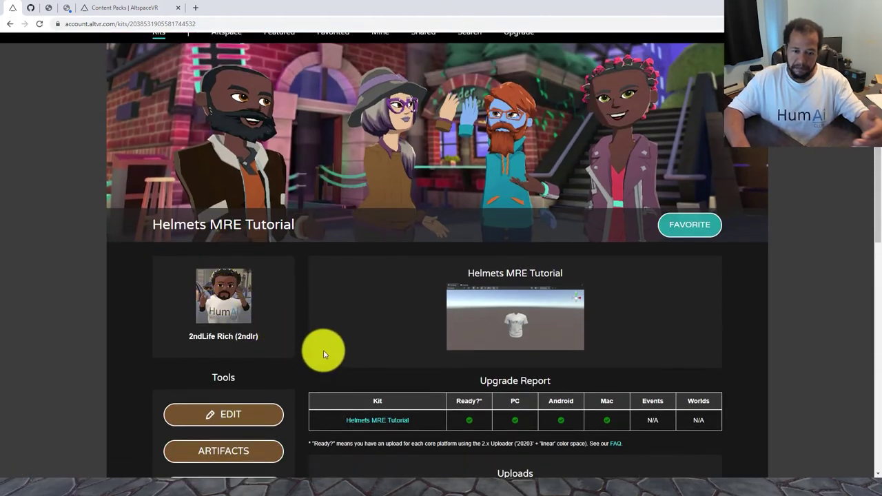
scroll(281, 311, down, 10)
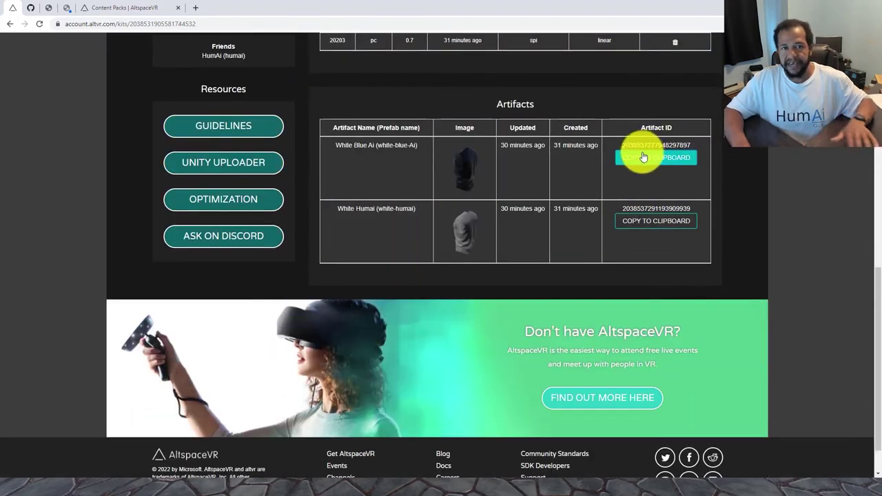
scroll(473, 179, up, 10)
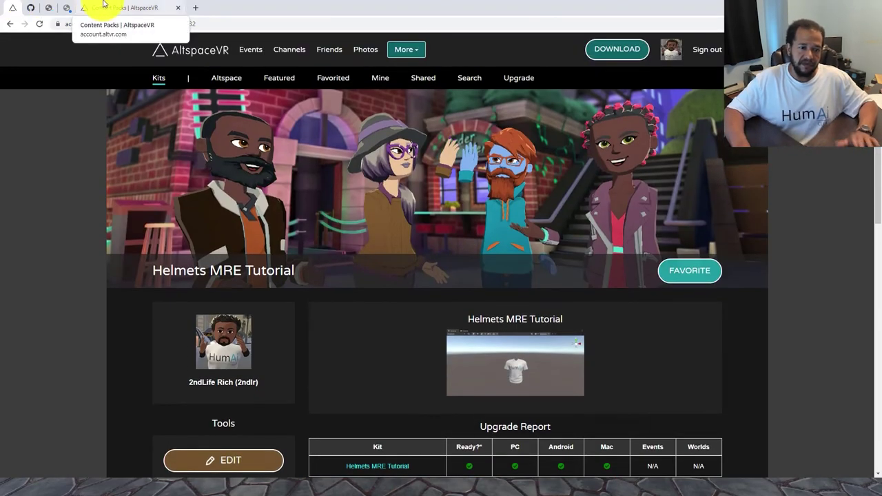
click(104, 7)
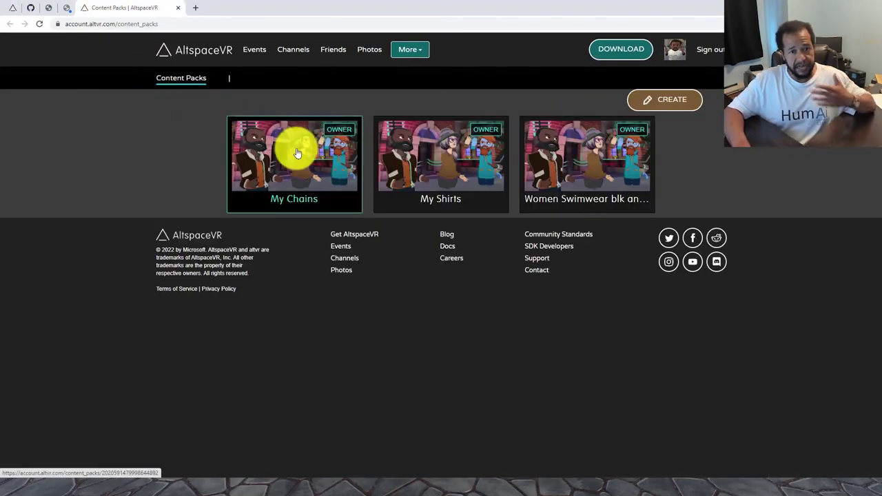
click(677, 105)
Name the content pack "Helmets MRE Tutorial" and enter the description "This is created during a video tutorial".
click(226, 318)
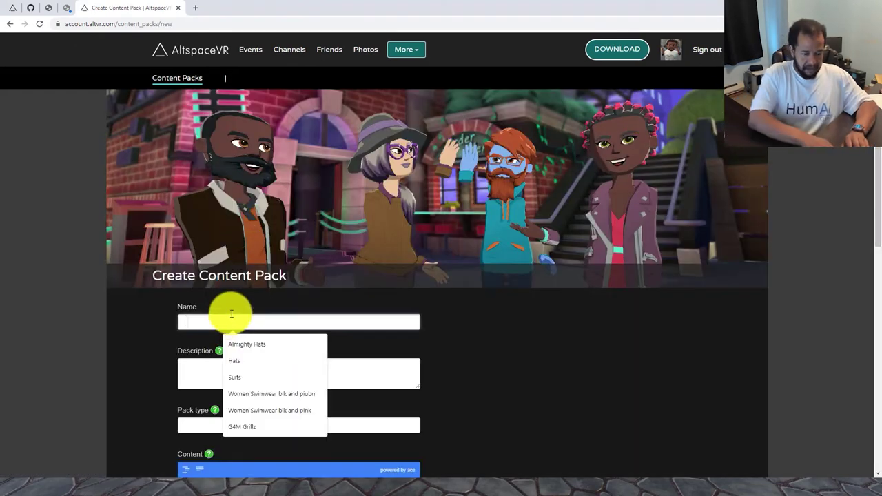
text(Helmets MRE)
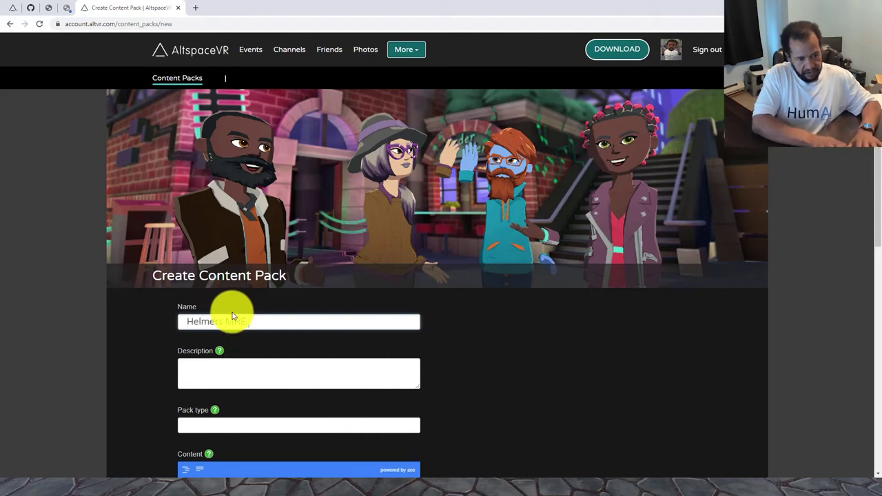
text( Tutorial)
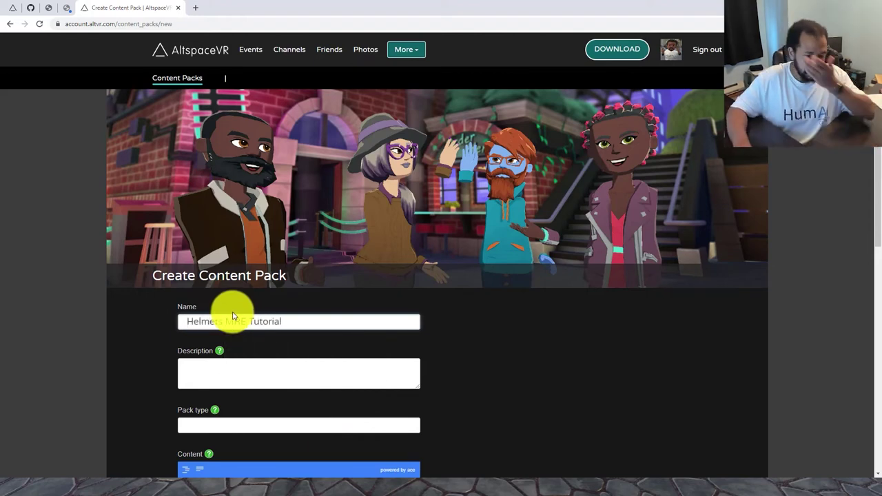
scroll(237, 307, down, 3)
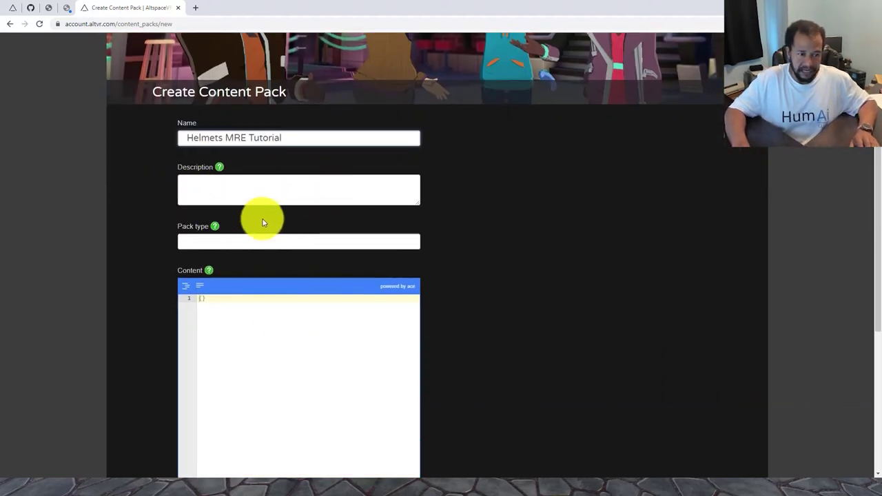
click(253, 185)
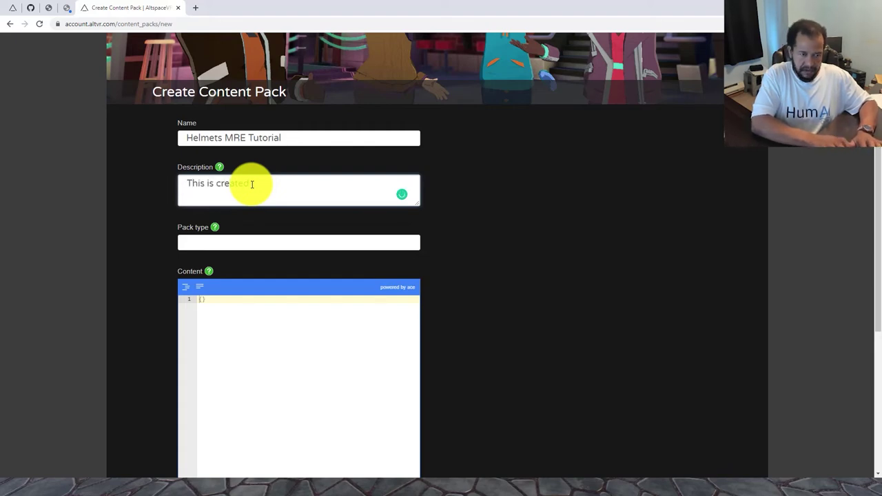
text(for)
text(ing a video tutorial)
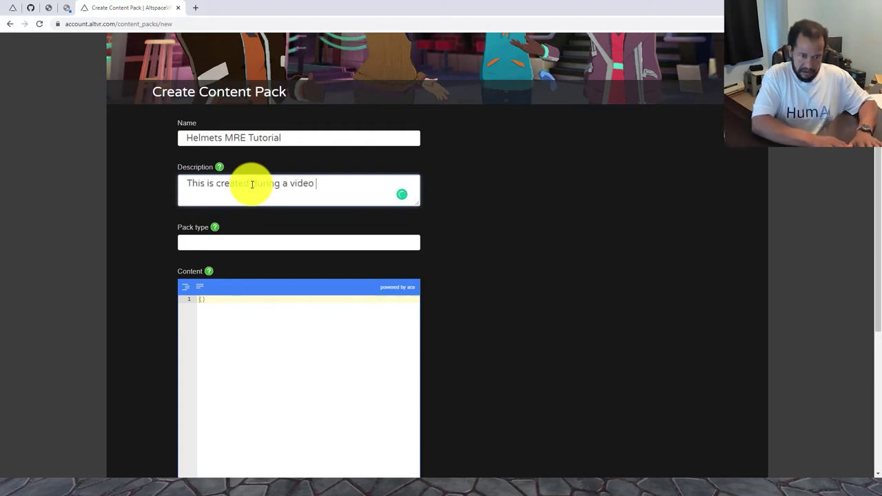
Consult the README's Content Packs JSON example and open an empty line between the braces in the new pack's content.
click(313, 342)
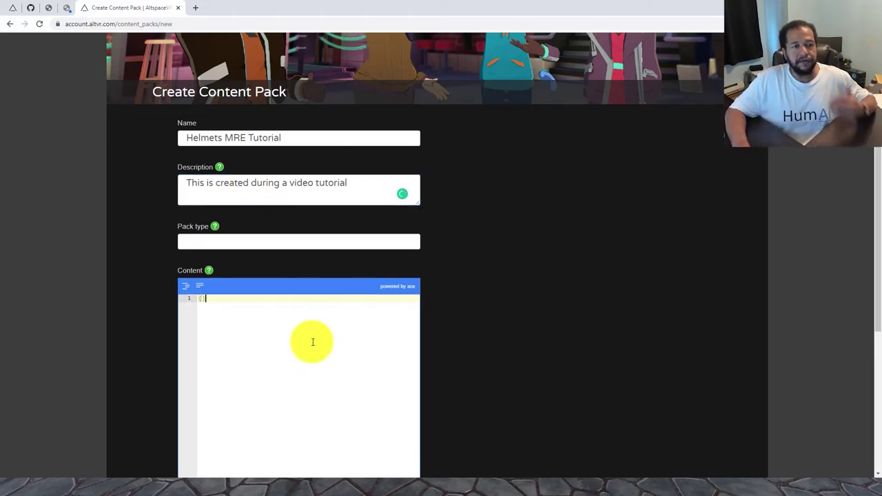
click(29, 9)
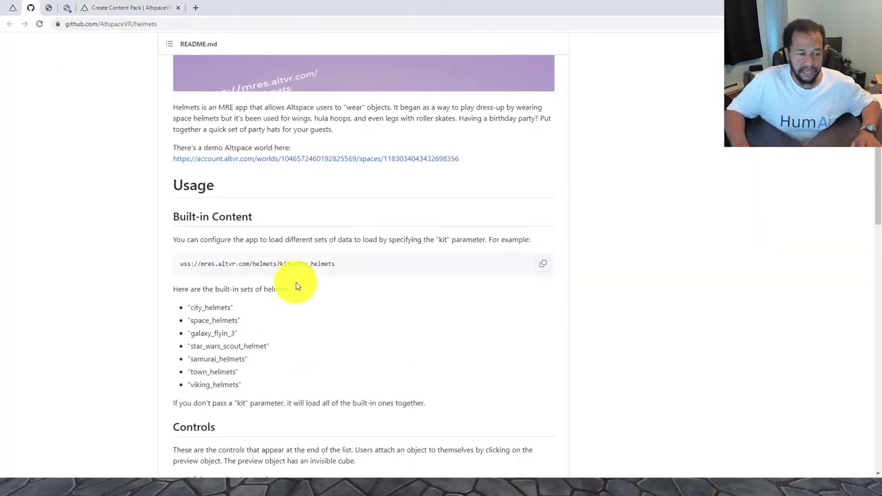
scroll(289, 285, up, 2)
scroll(289, 285, down, 5)
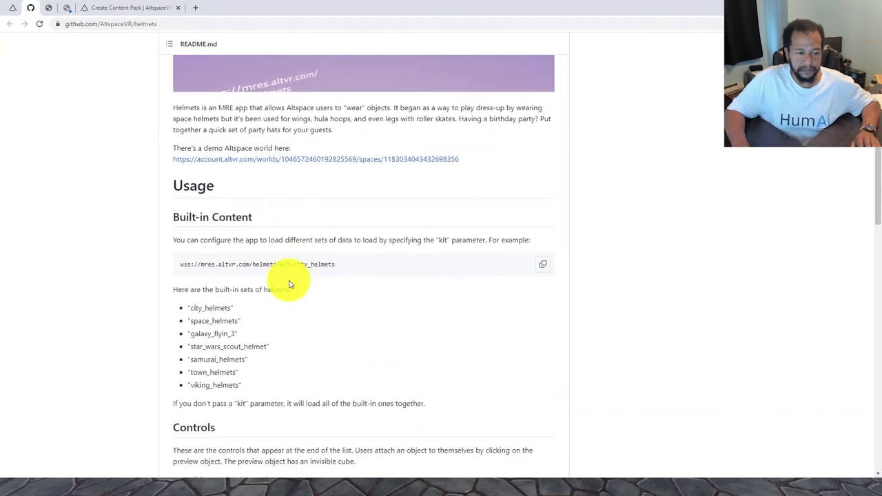
scroll(289, 285, down, 4)
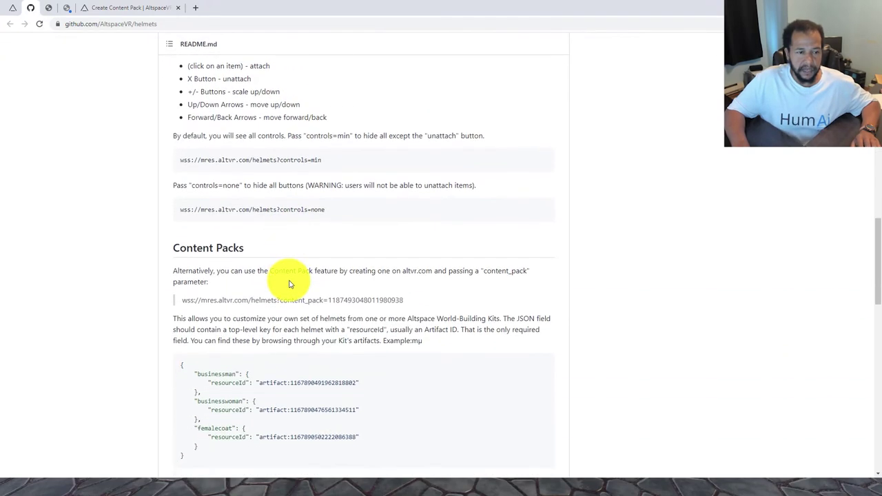
scroll(252, 239, down, 1)
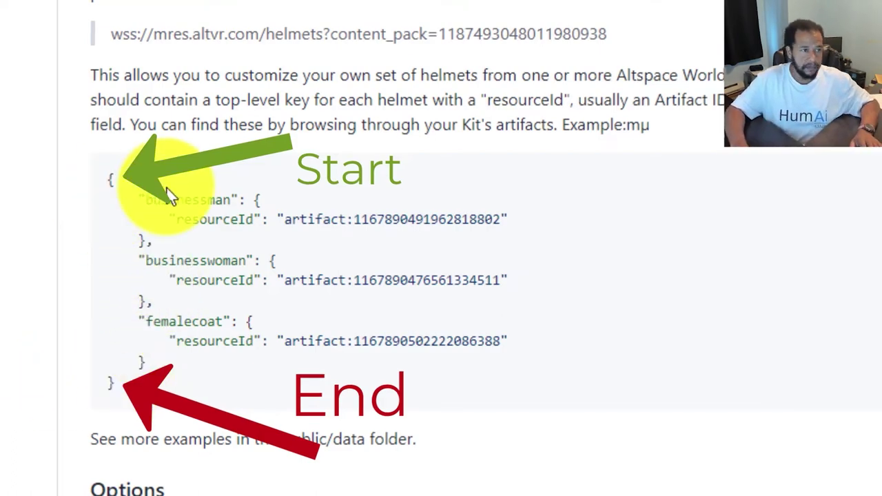
click(181, 16)
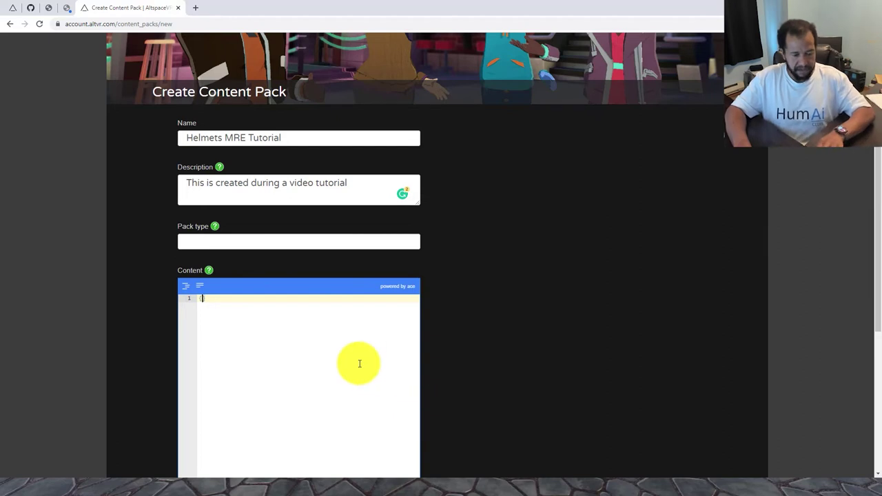
key(Return)
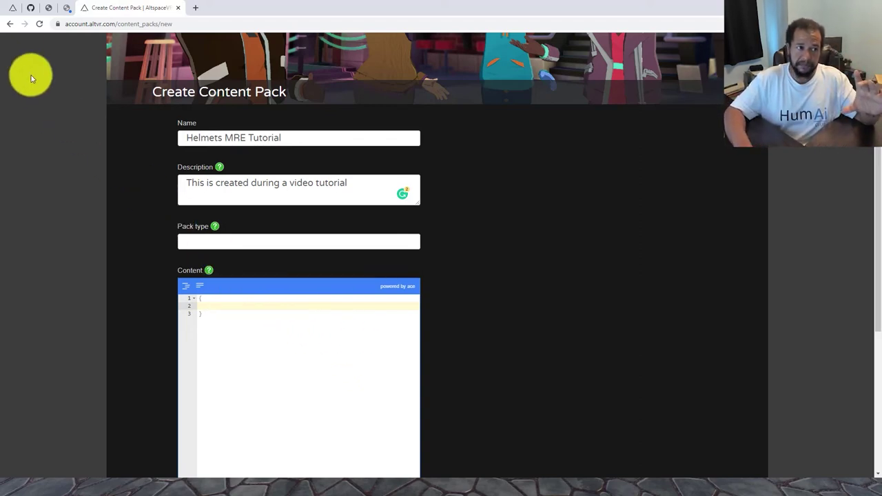
Compare the README's example JSON with the artifact IDs on the Helmets MRE Tutorial kit page and the content pack form.
click(12, 8)
click(32, 8)
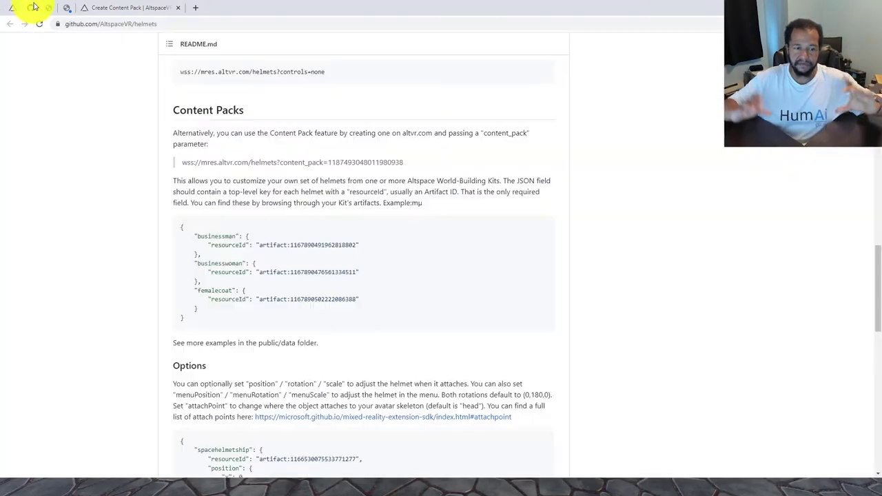
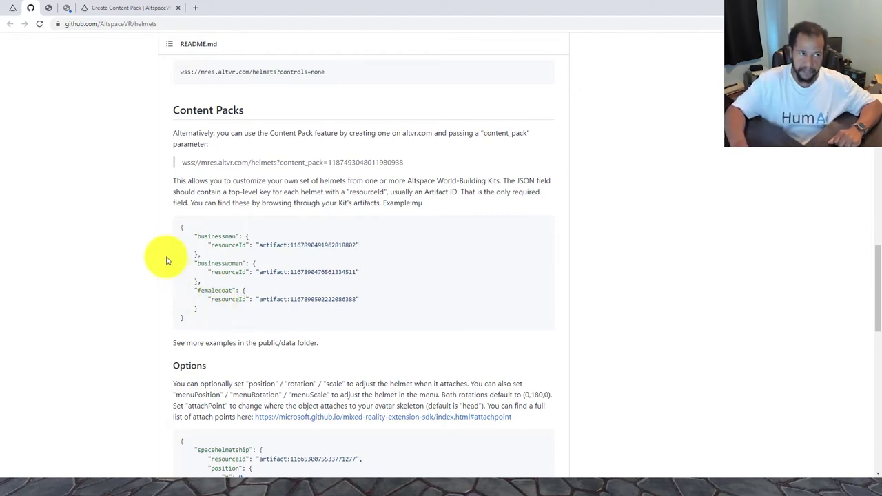
click(13, 7)
scroll(484, 216, down, 10)
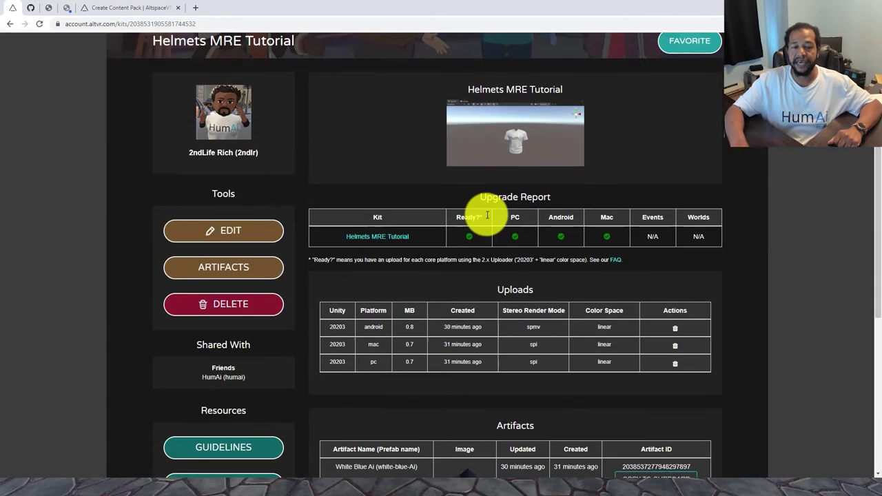
scroll(487, 215, down, 1)
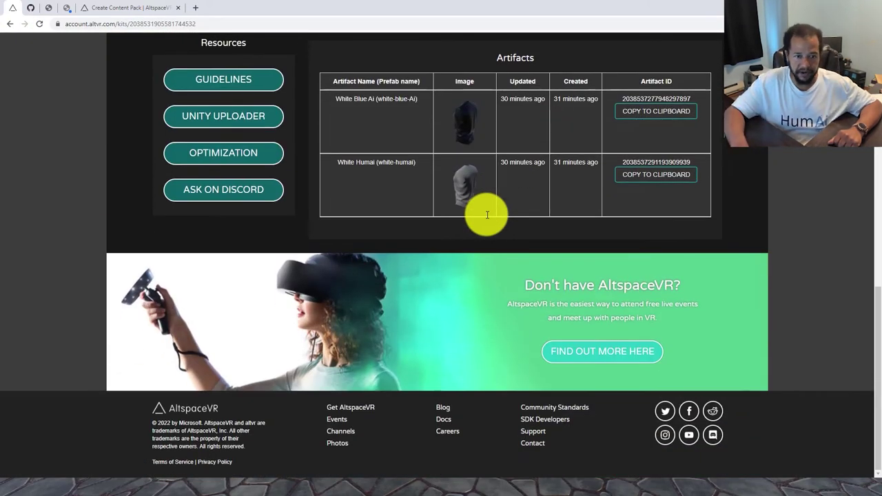
scroll(484, 213, up, 10)
click(118, 6)
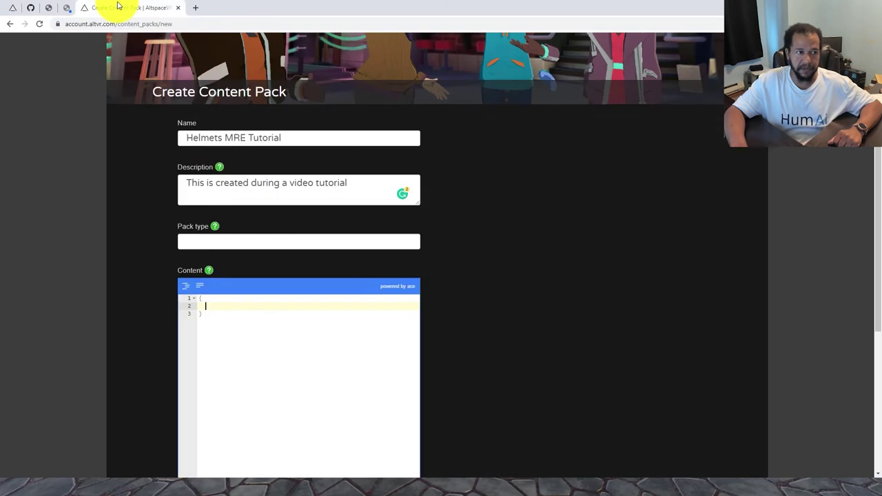
Copy the Content Packs example JSON from the helmets README into an empty Notepad document.
click(31, 7)
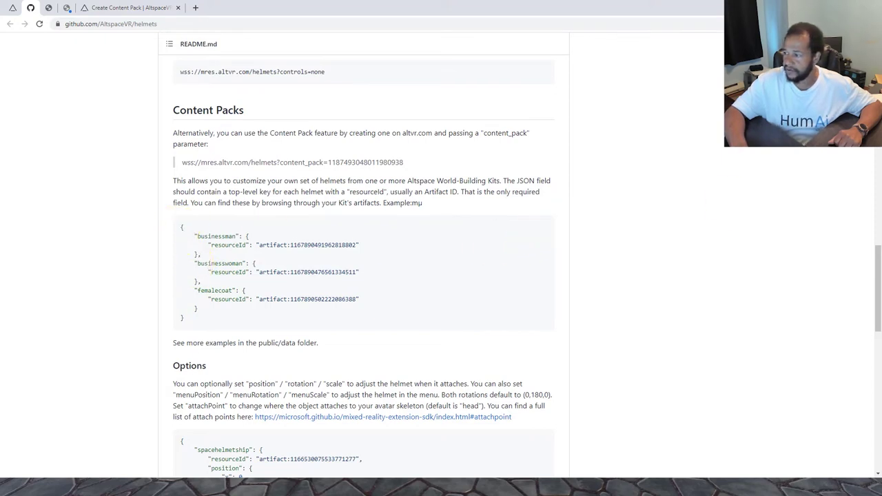
drag(580, 169, 614, 170)
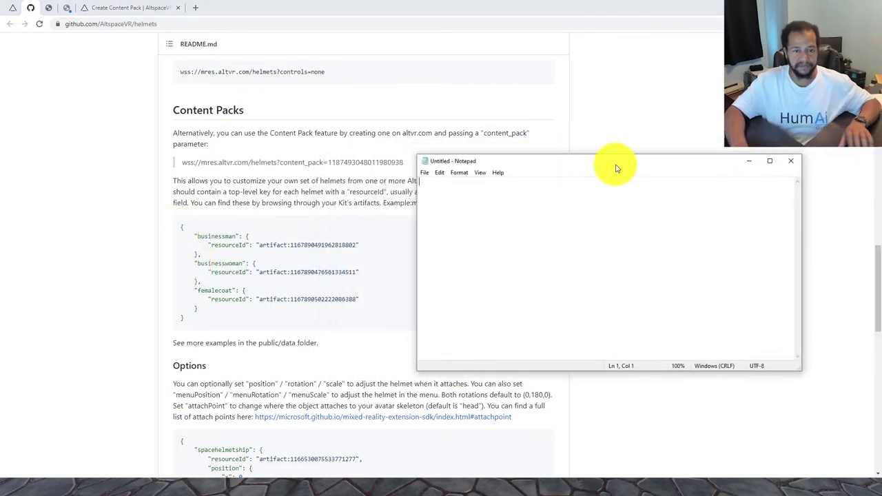
key(ctrl+v)
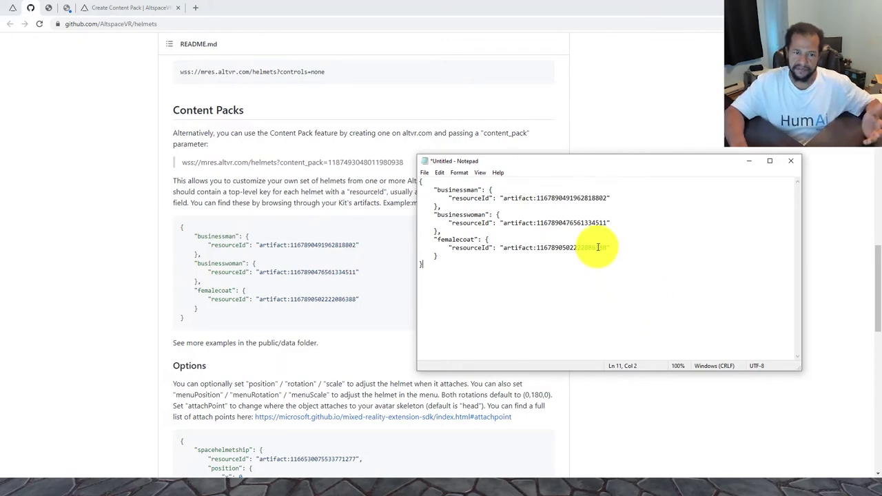
Arrange Notepad and the browser side by side, with the README's Content Packs section in view beside the copied JSON.
drag(579, 162, 6, 197)
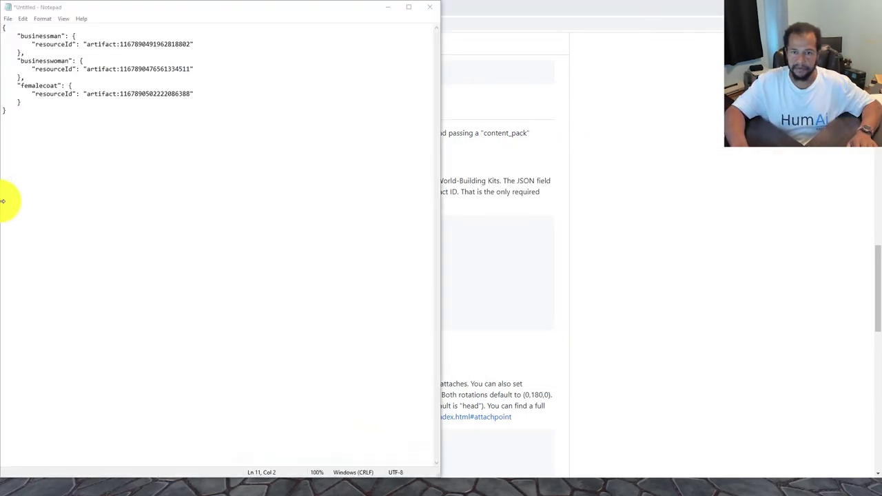
click(580, 106)
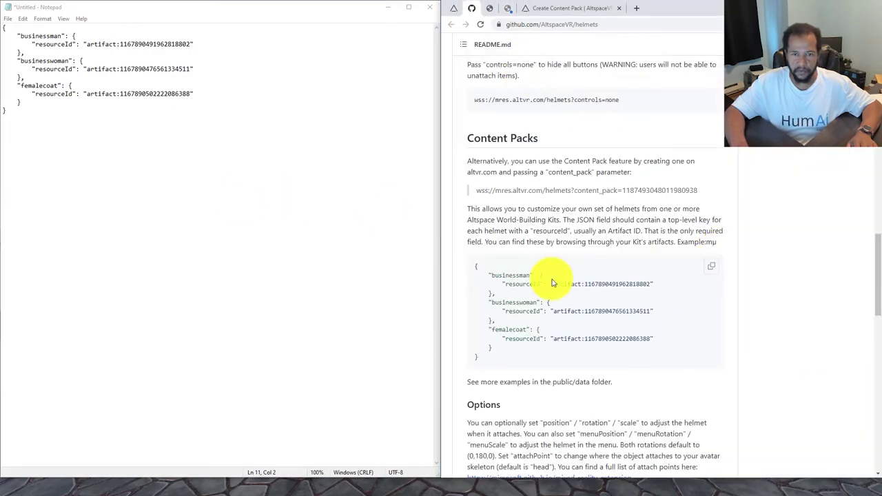
scroll(559, 256, up, 7)
scroll(559, 257, down, 4)
scroll(559, 256, down, 1)
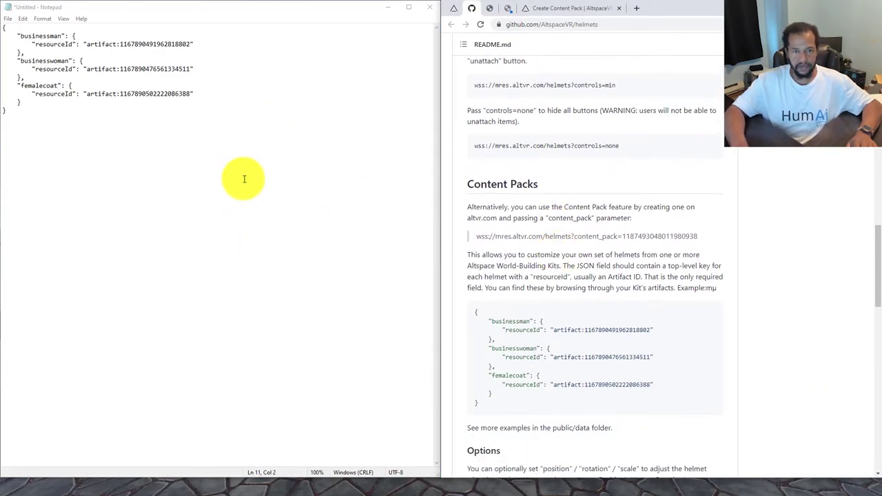
Compare the opening and closing braces of the Notepad JSON with those in the new content pack's content.
click(451, 9)
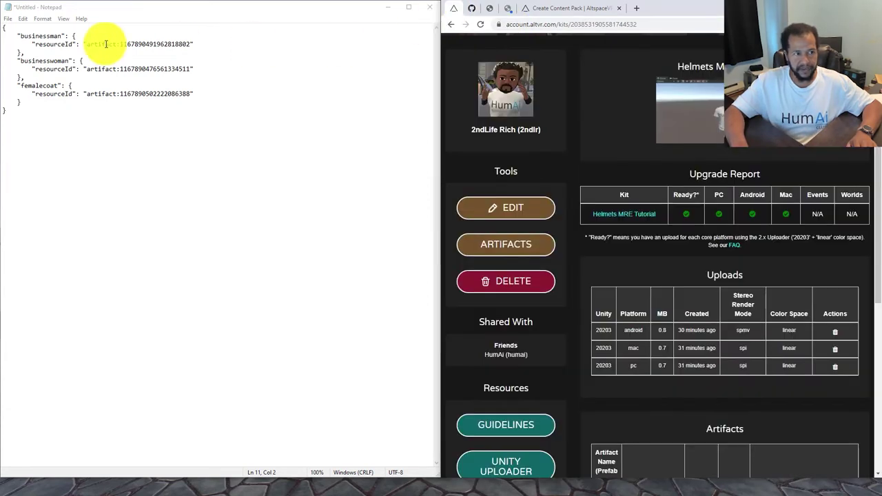
click(5, 26)
click(545, 9)
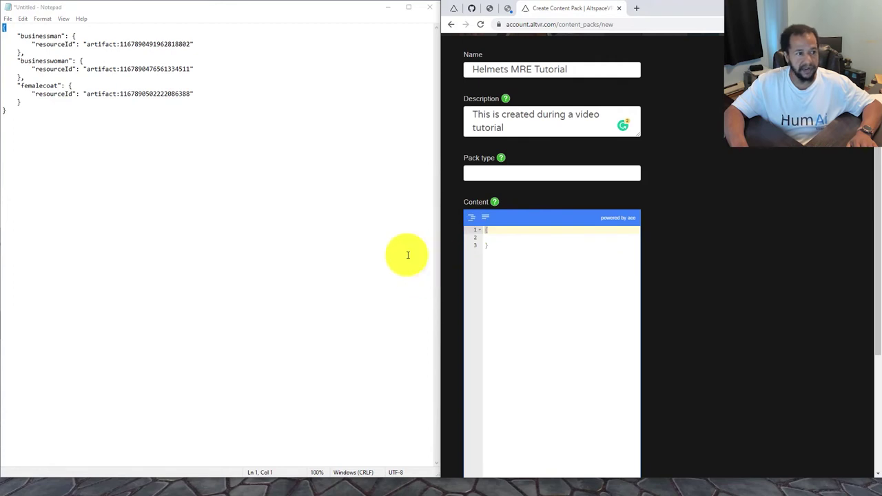
click(4, 110)
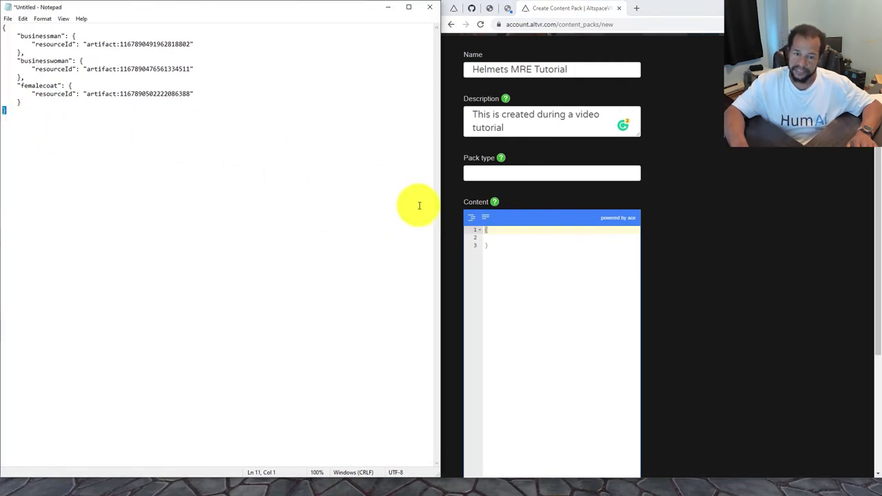
click(483, 245)
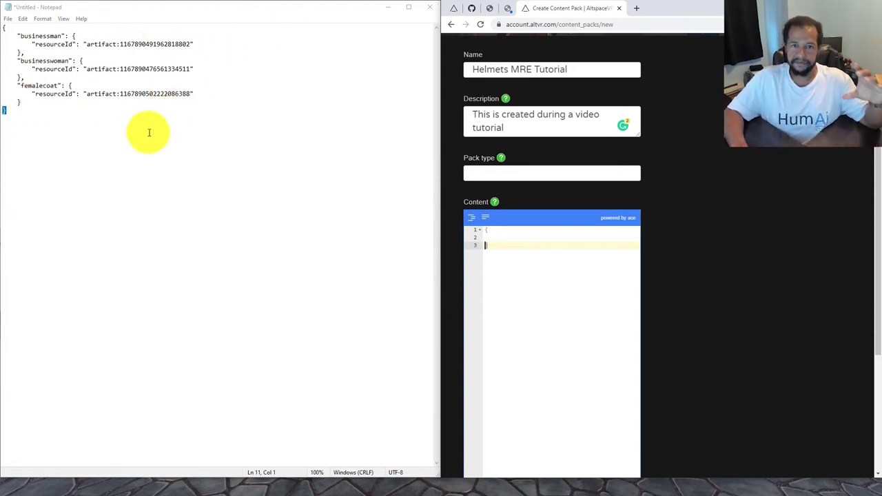
click(496, 234)
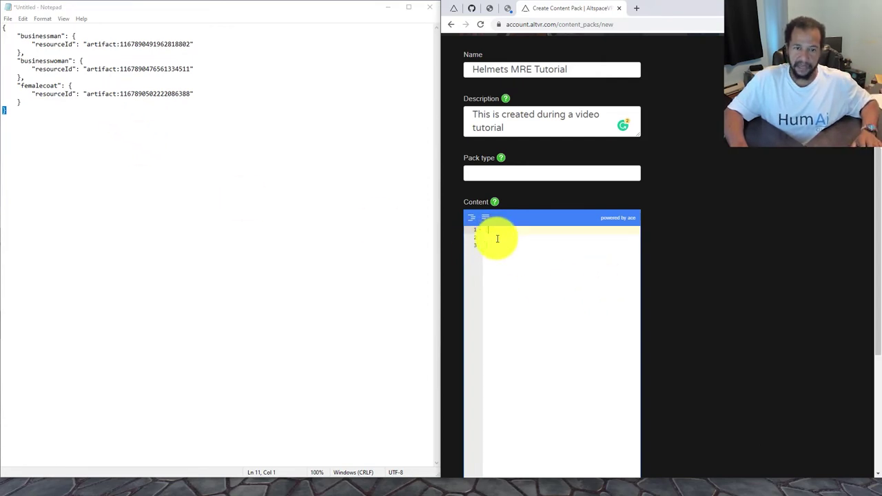
click(472, 8)
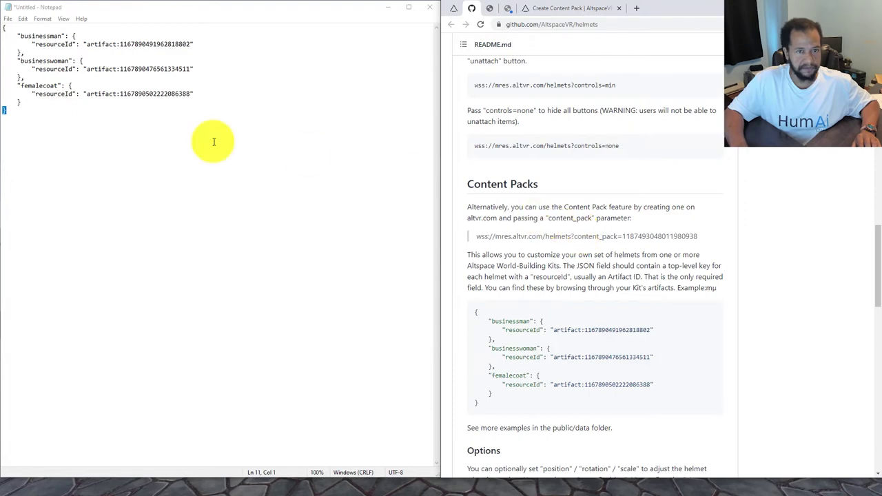
Bring up the kit page's artifact list and delete the whole "businesswoman" entry from the Notepad JSON.
click(451, 9)
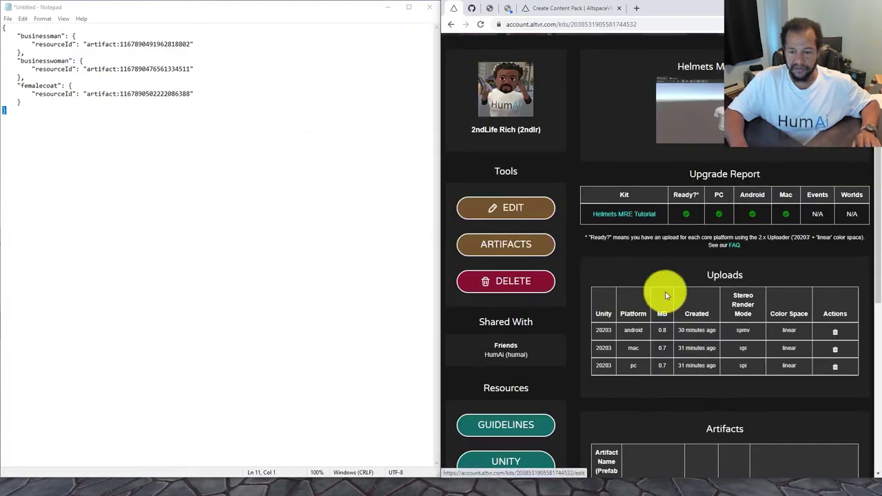
scroll(665, 296, down, 3)
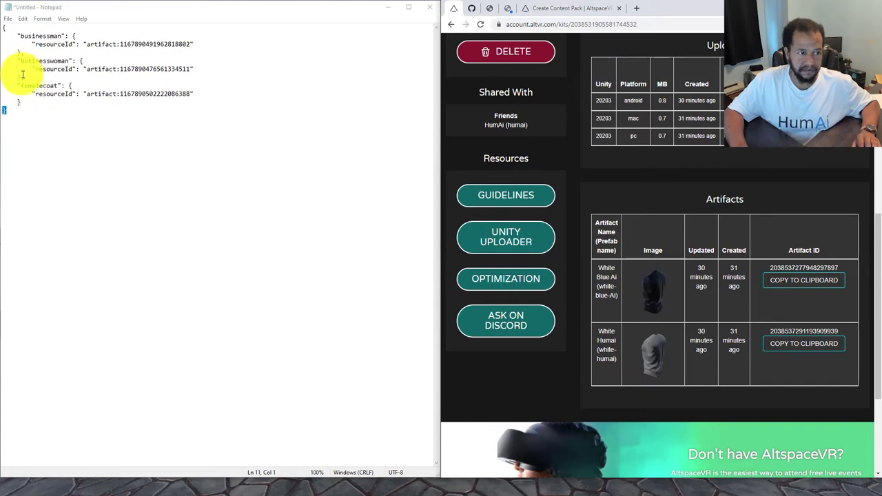
drag(24, 77, 3, 64)
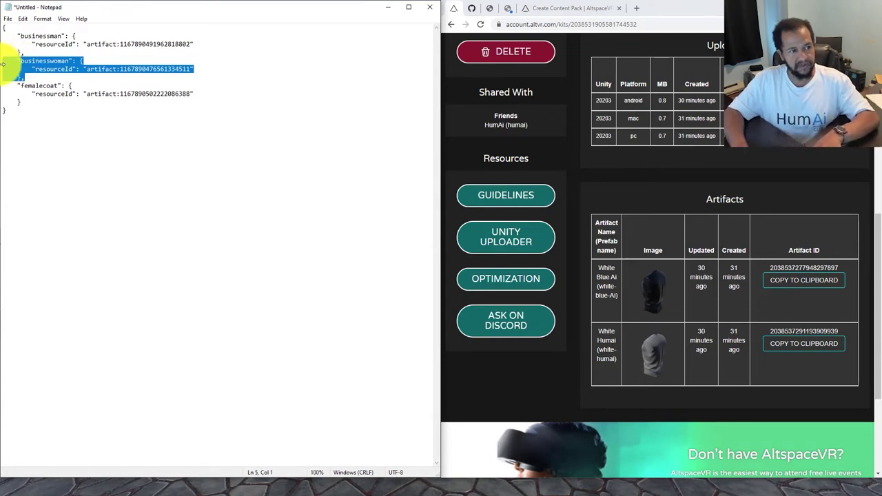
key(BackSpace)
key(BackSpace)
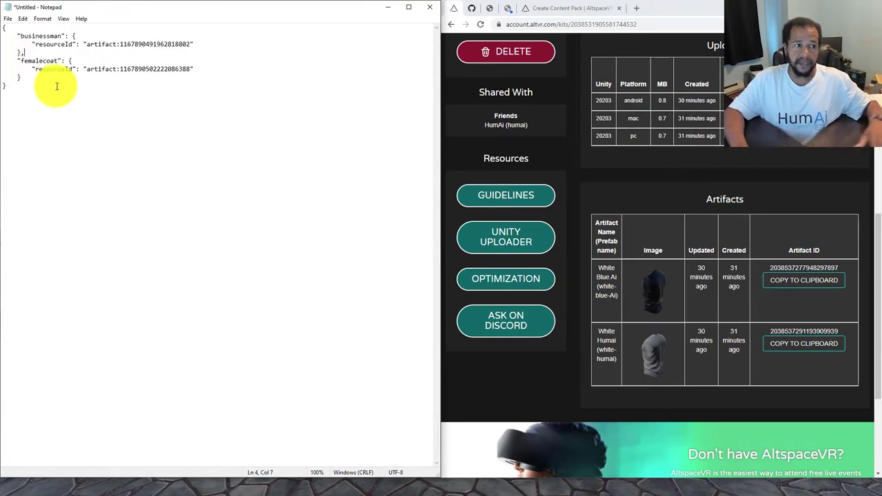
Rename the "businessman" key in the Notepad JSON to "black-shirt".
double_click(49, 36)
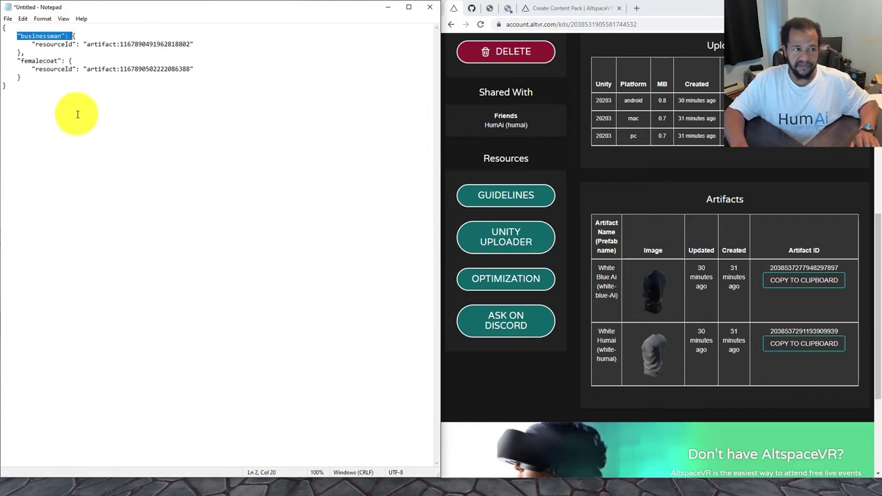
click(43, 36)
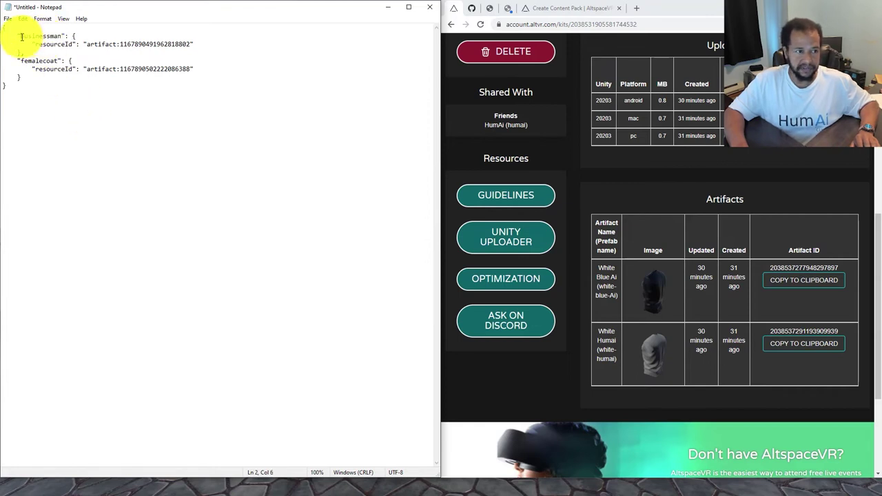
drag(21, 36, 61, 36)
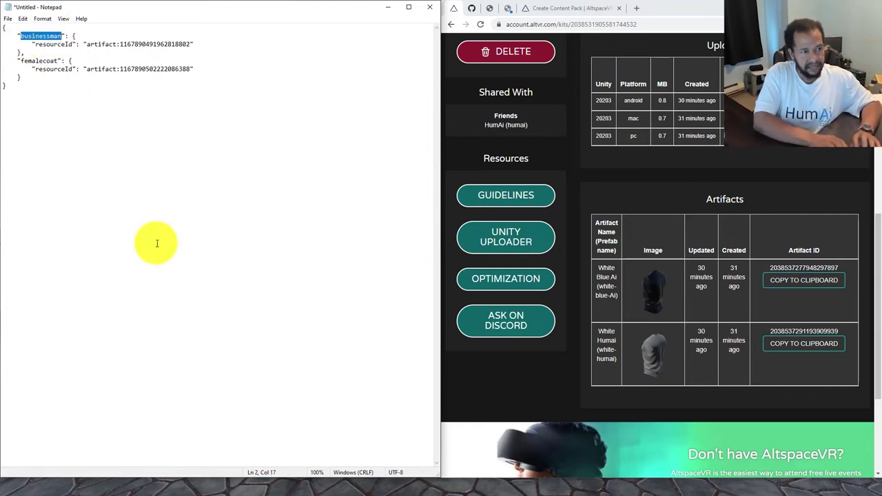
text(black-shirt)
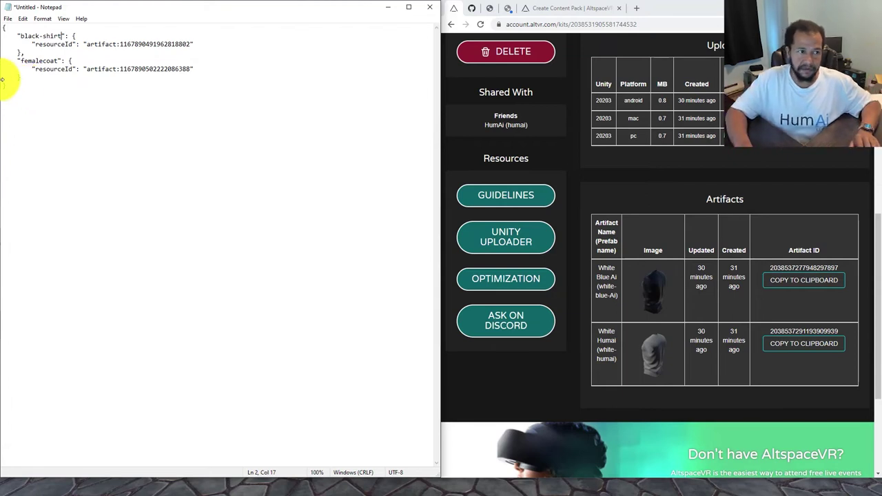
click(15, 30)
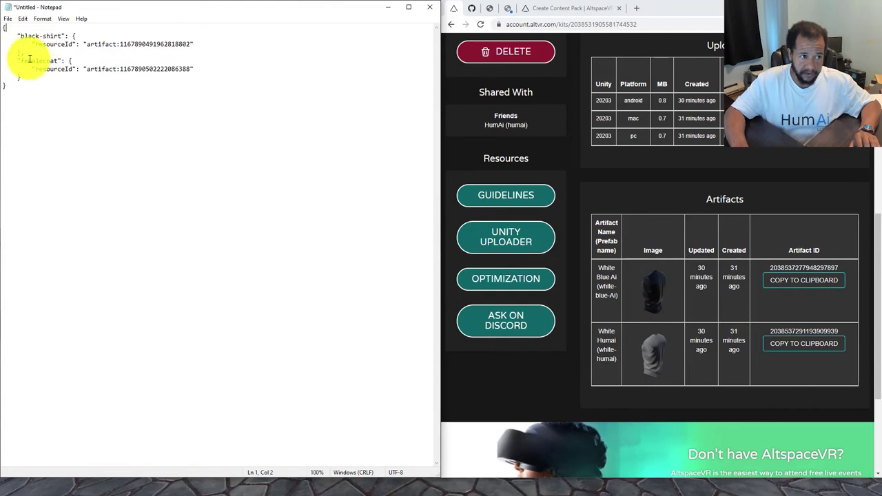
Rename the "femalecoat" key in the Notepad JSON to "white-shirt".
drag(21, 61, 57, 60)
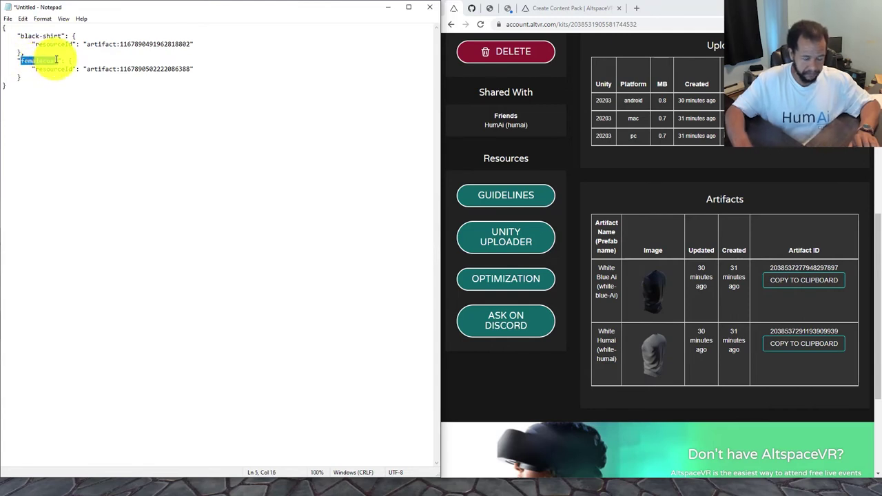
text(white)
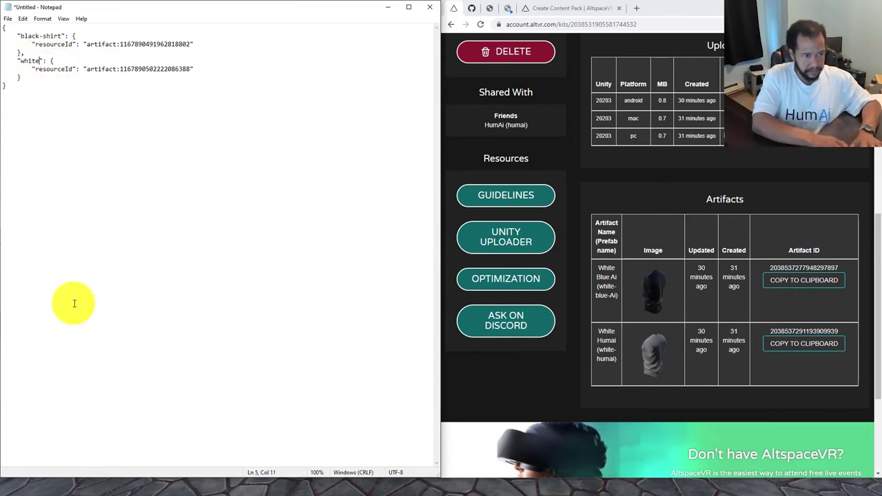
text(-shirt)
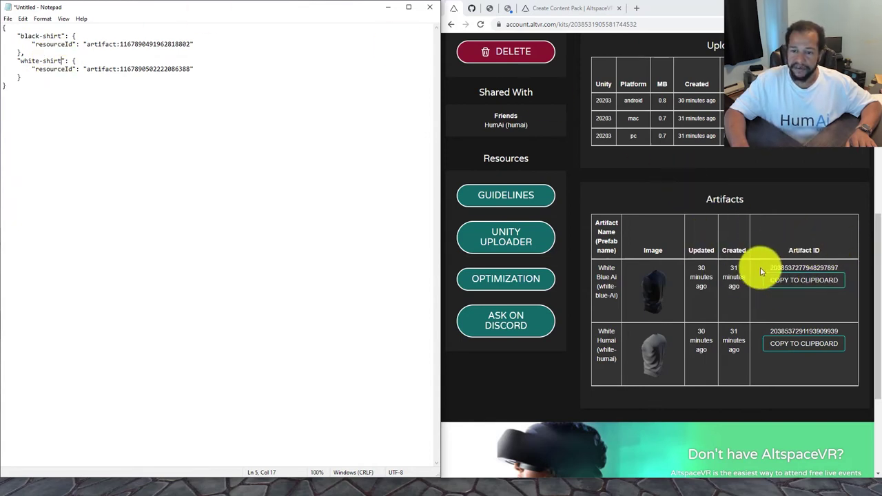
scroll(732, 262, up, 2)
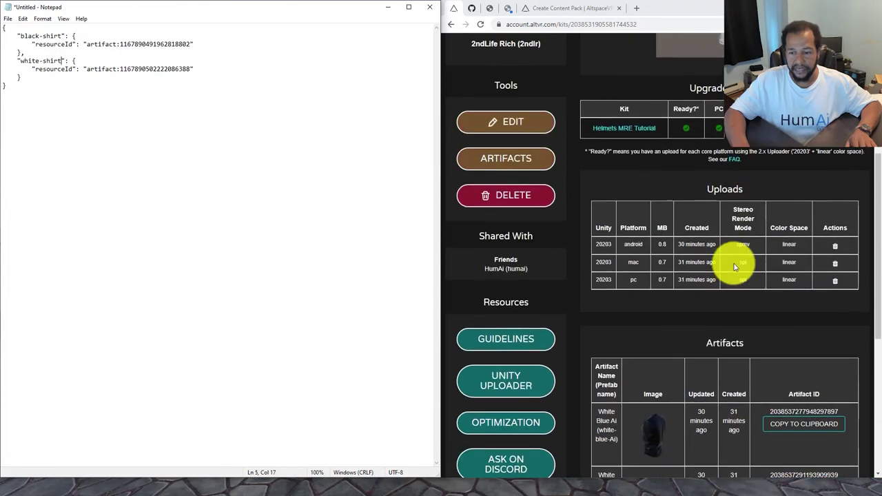
scroll(732, 262, down, 2)
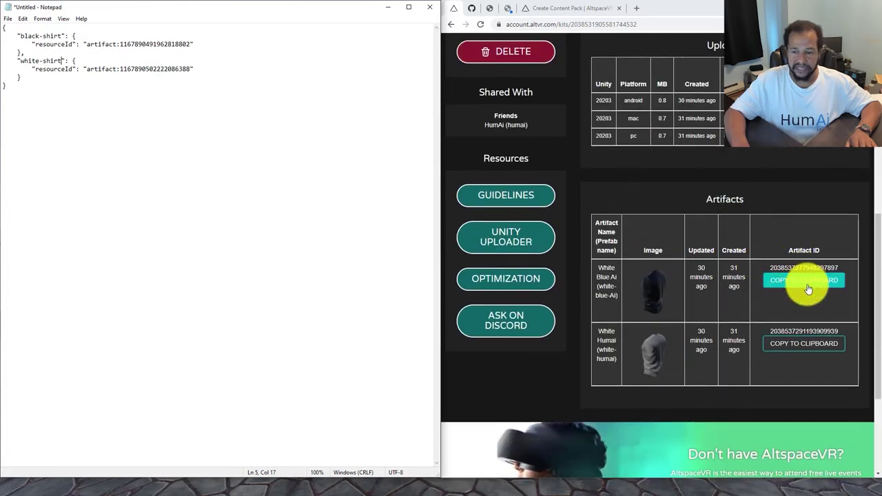
click(808, 287)
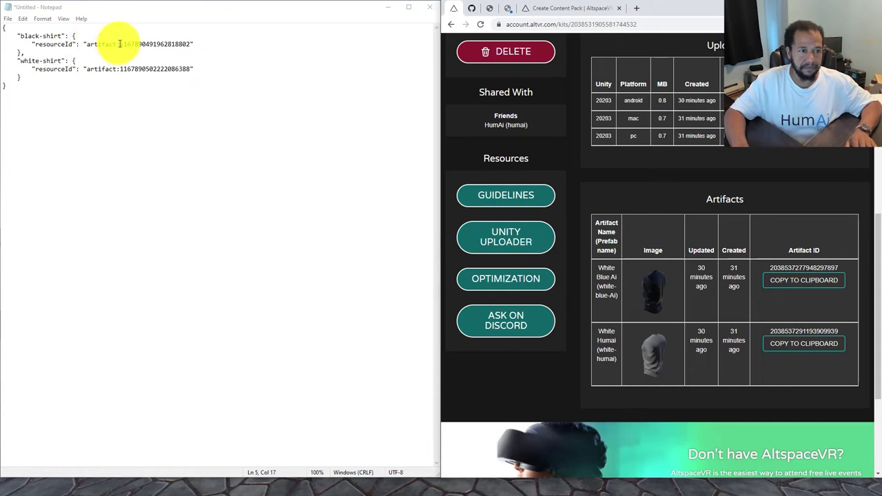
drag(120, 43, 191, 41)
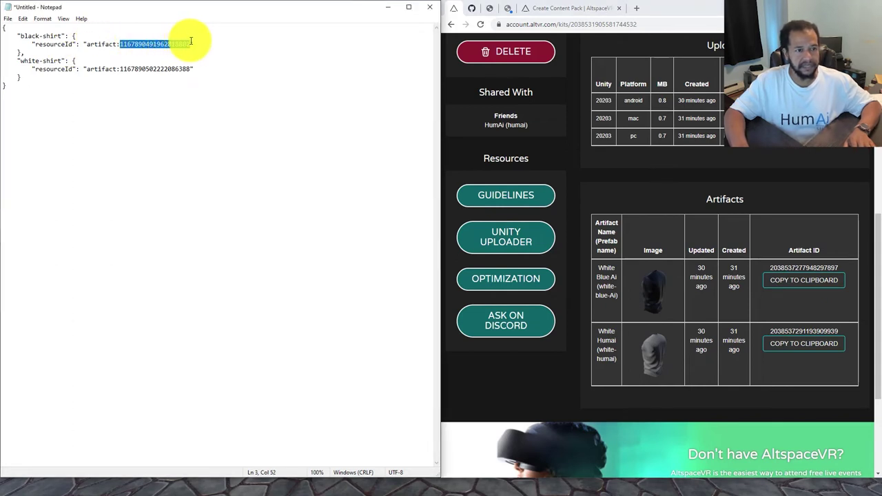
key(BackSpace)
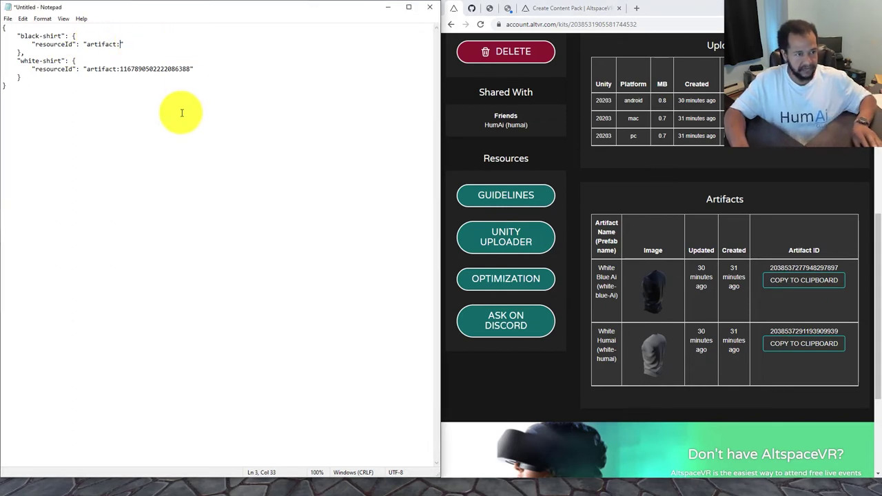
key(ctrl+v)
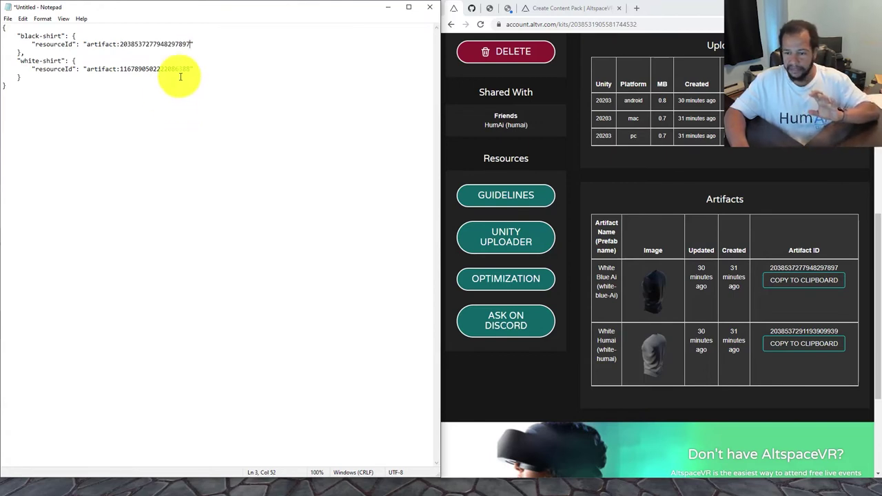
click(813, 344)
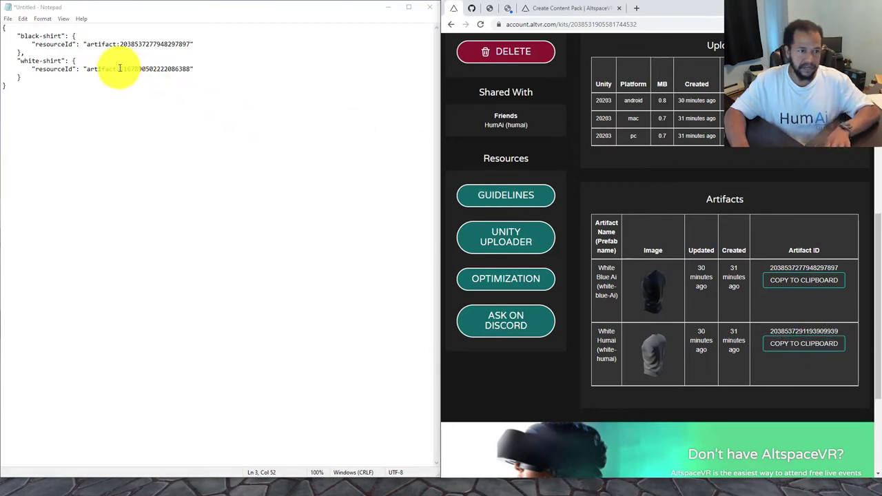
drag(119, 69, 192, 69)
key(BackSpace)
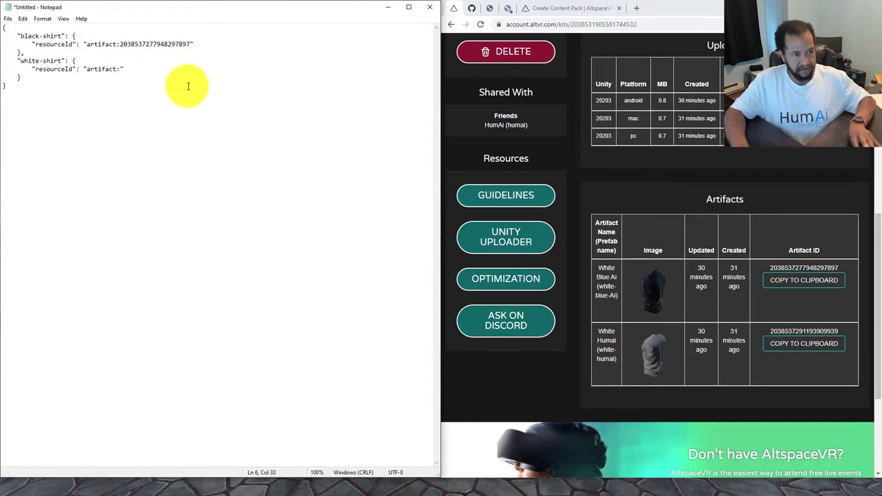
key(ctrl+v)
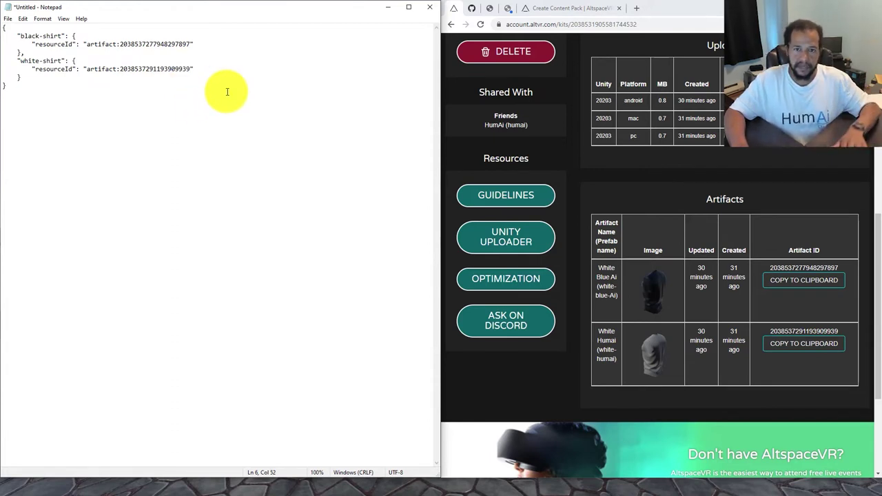
click(207, 167)
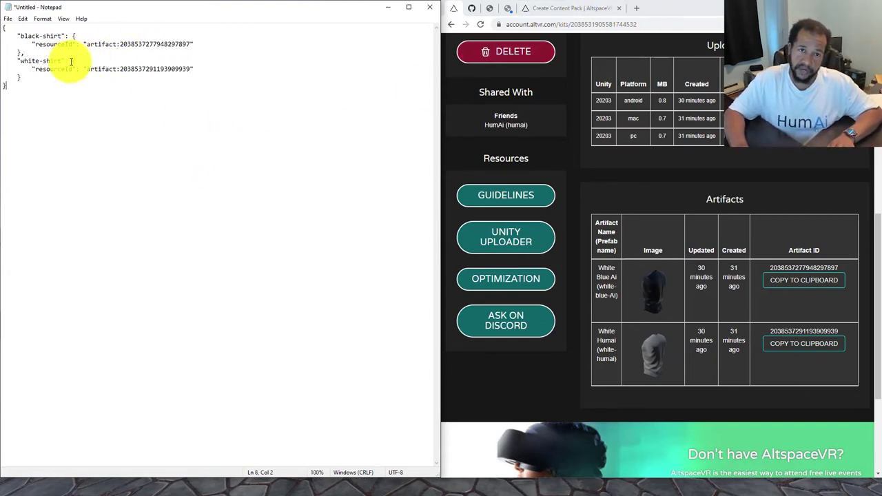
Examine the resourceId and position entries of the spacehelmetship example in the helmets README's Options section.
click(471, 7)
scroll(627, 261, down, 9)
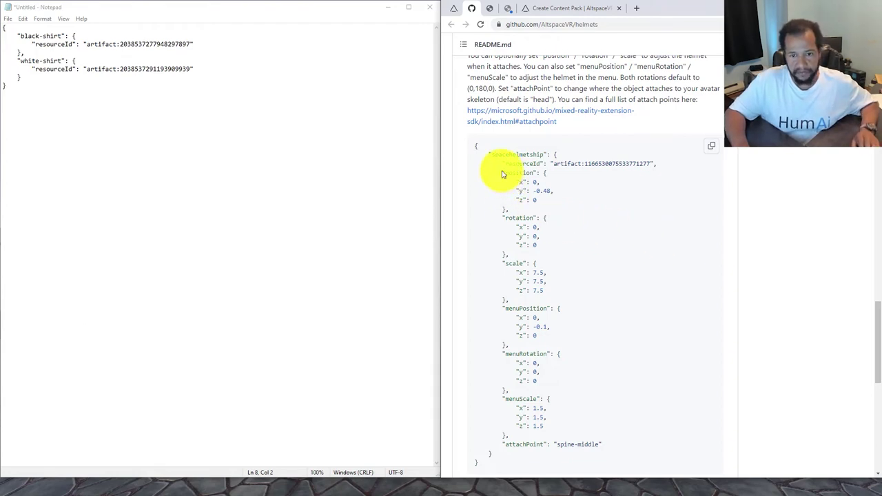
drag(502, 173, 542, 172)
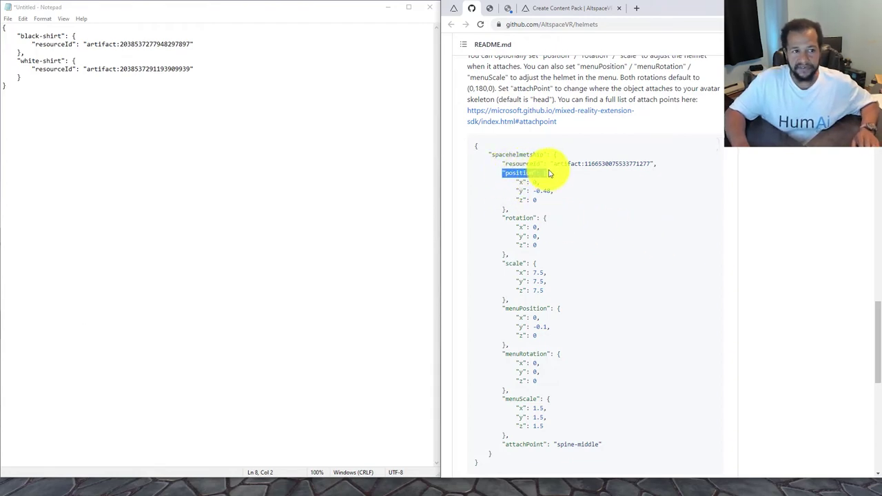
click(660, 196)
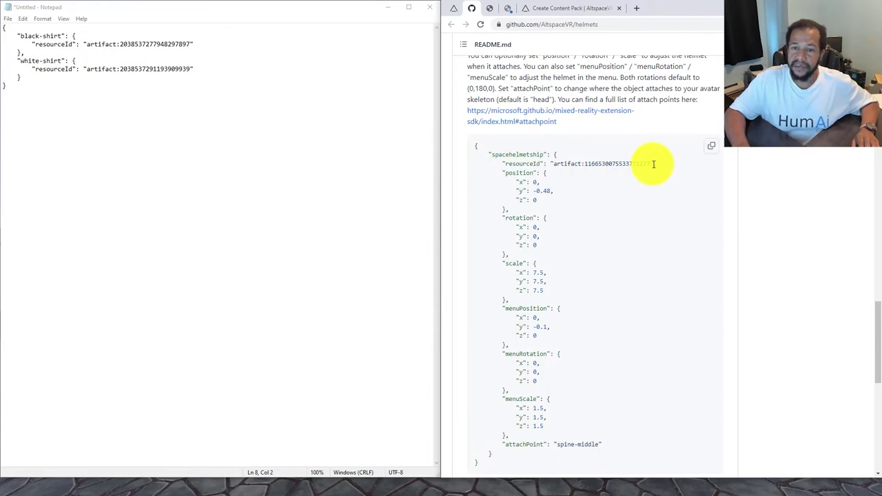
drag(654, 163, 500, 165)
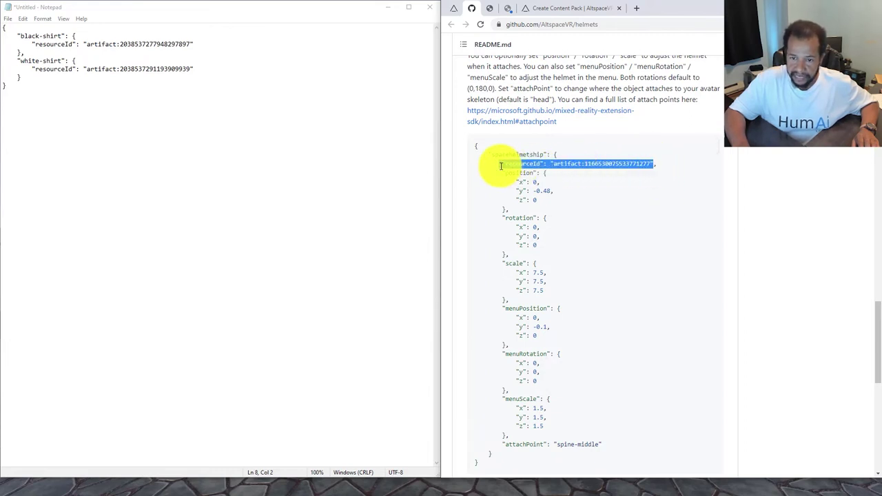
Copy the position, rotation and scale blocks from the README's spacehelmetship example into the black-shirt entry after its resourceId.
click(520, 174)
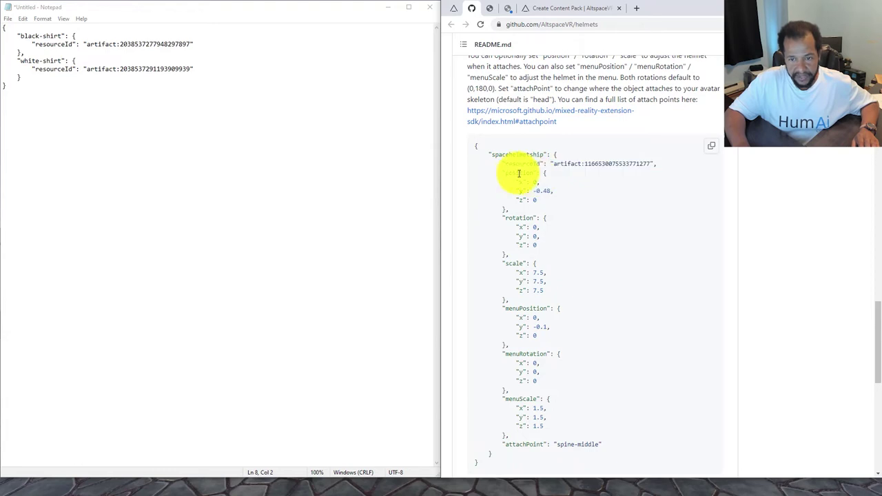
drag(632, 164, 652, 165)
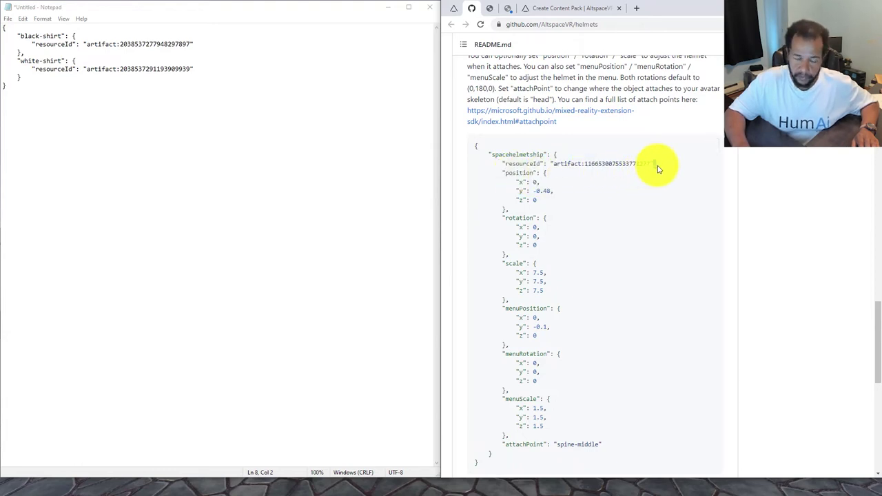
drag(657, 169, 504, 299)
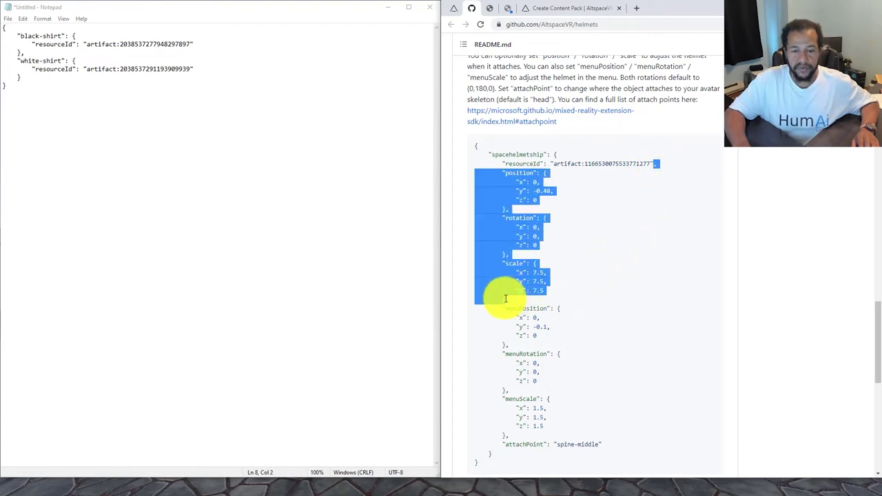
right_click(498, 238)
click(520, 246)
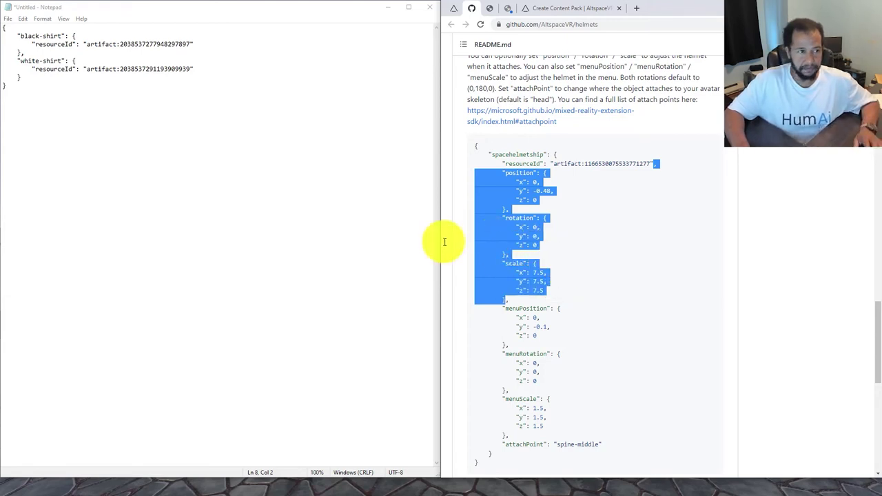
click(202, 44)
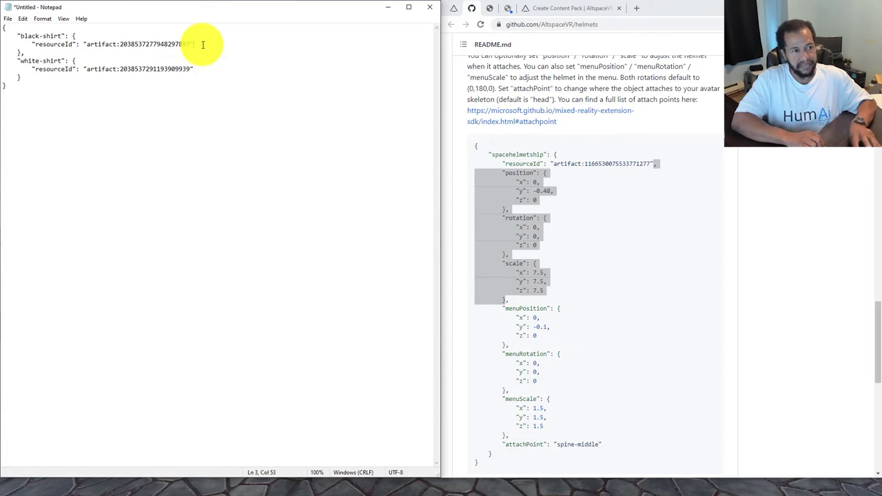
key(ctrl+v)
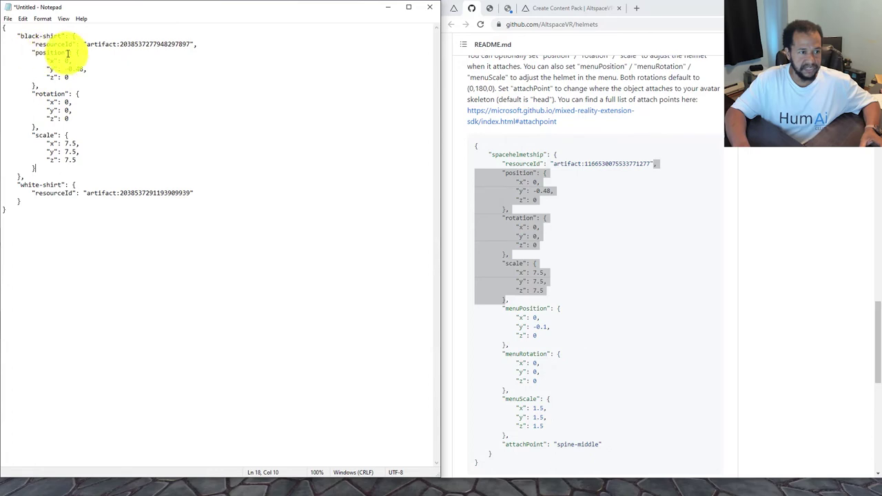
click(39, 86)
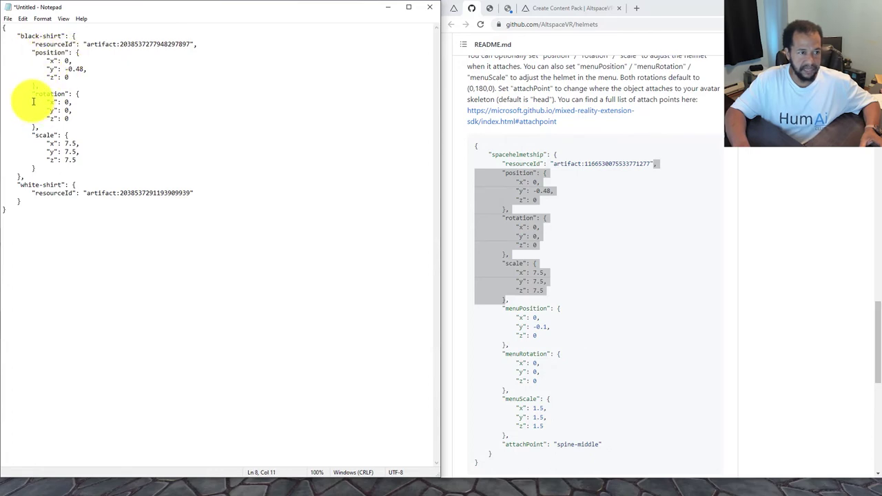
click(39, 128)
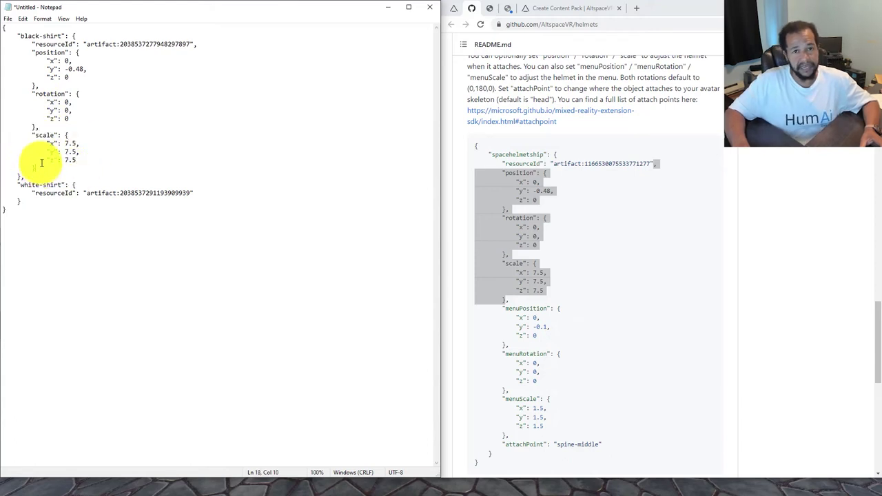
text(})
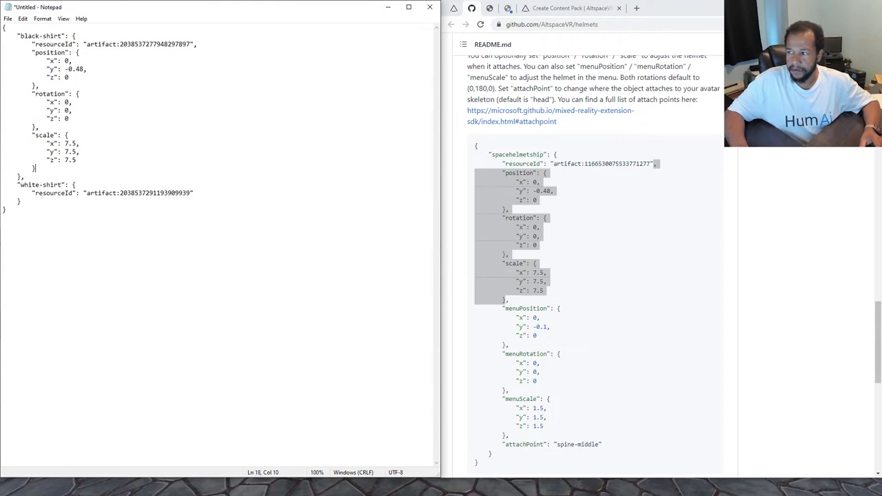
Set the black-shirt position x, y and z to 0.6, copied from the im-the-human entry in the other Notepad file.
drag(881, 120, 591, 92)
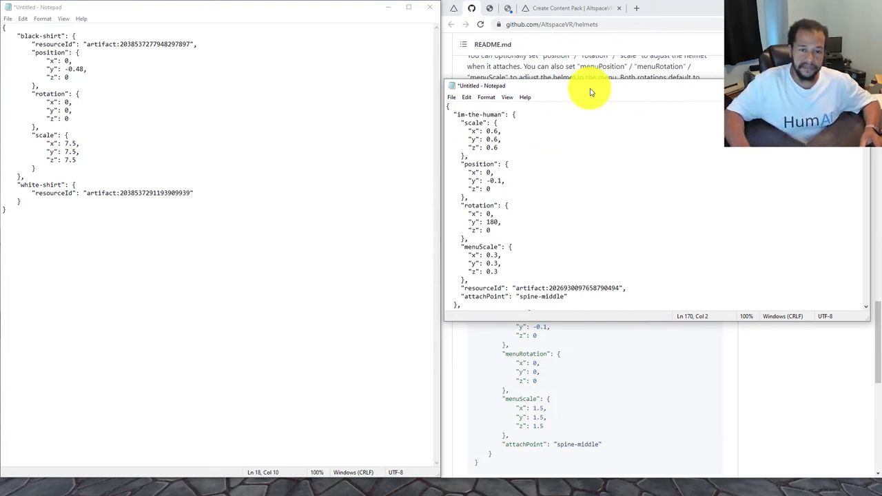
click(65, 60)
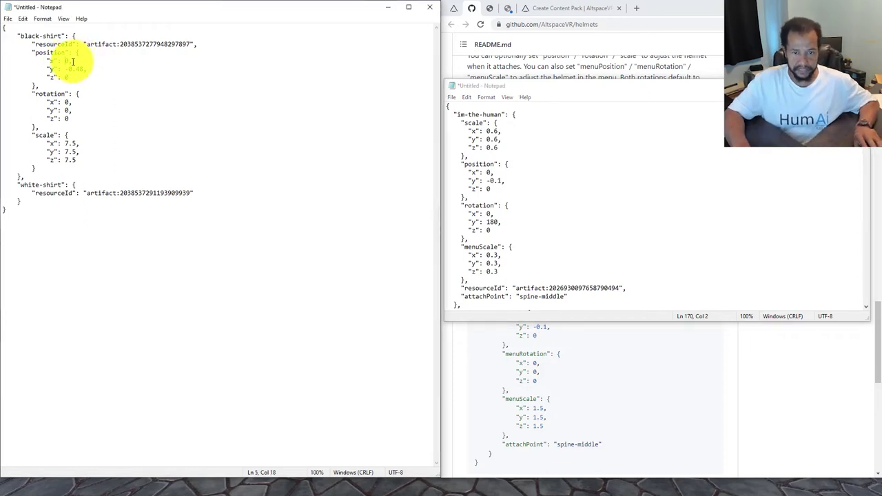
click(488, 130)
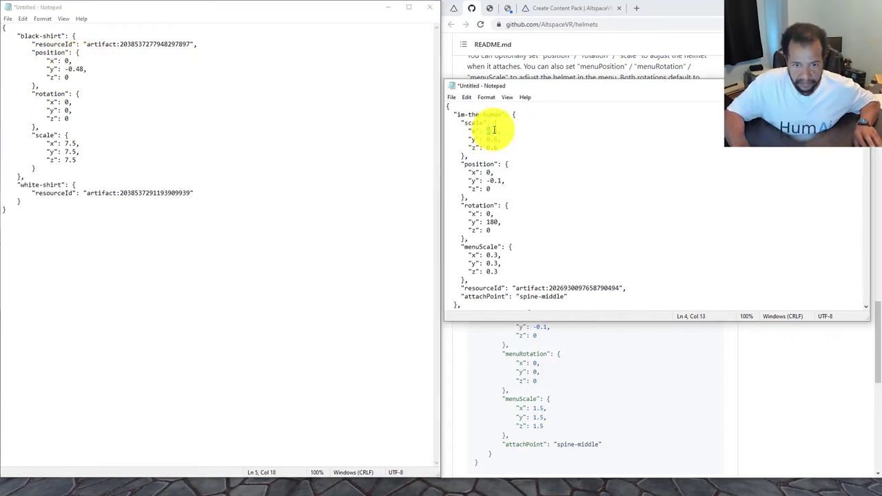
drag(486, 130, 500, 131)
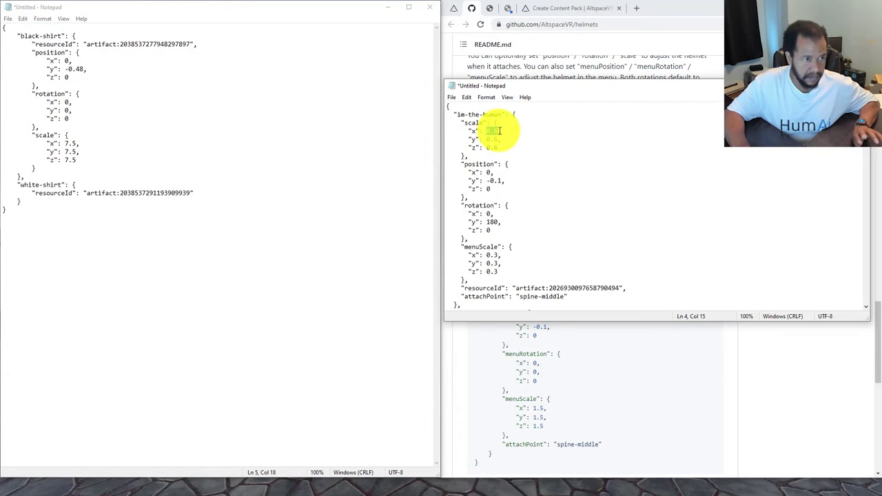
click(69, 61)
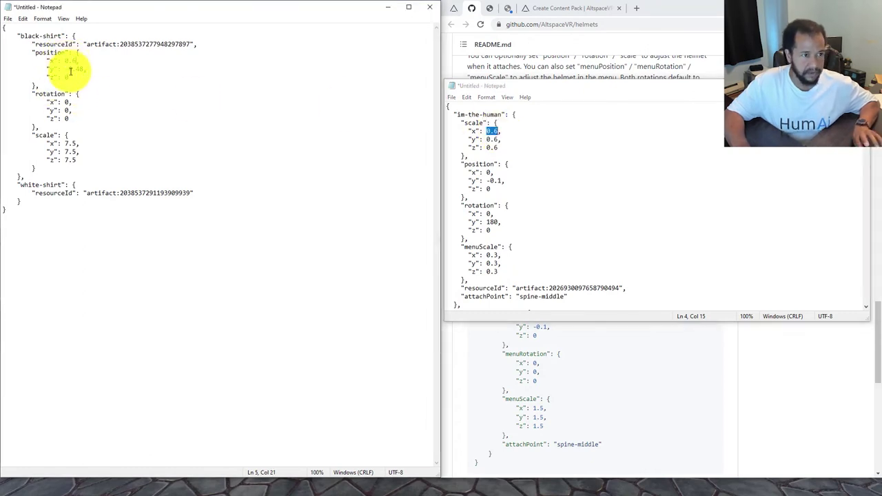
key(Right)
key(Right)
drag(65, 69, 82, 69)
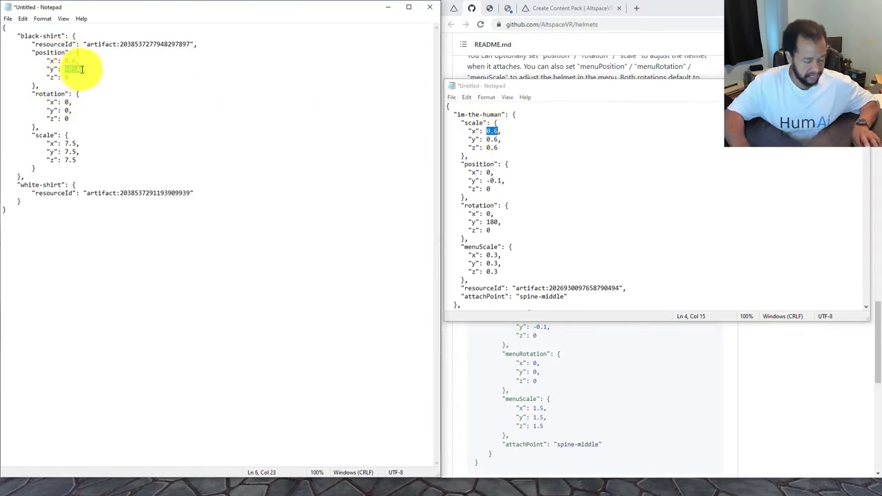
key(ctrl+v)
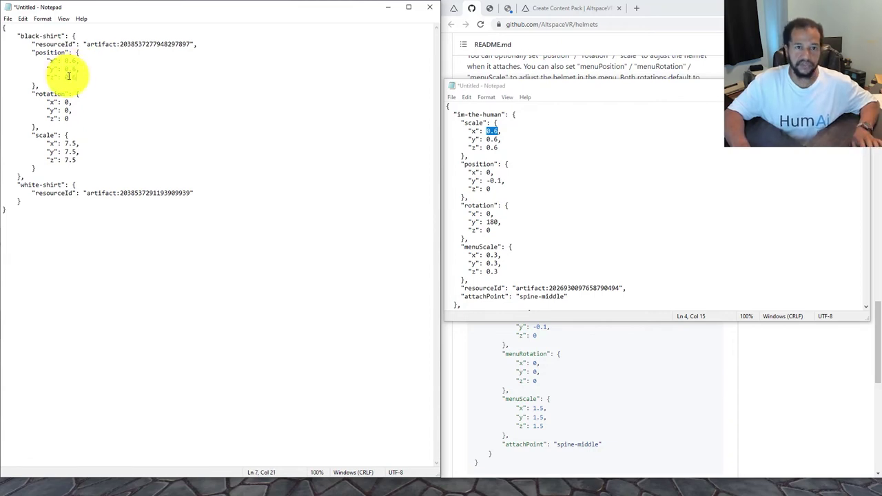
key(ctrl+v)
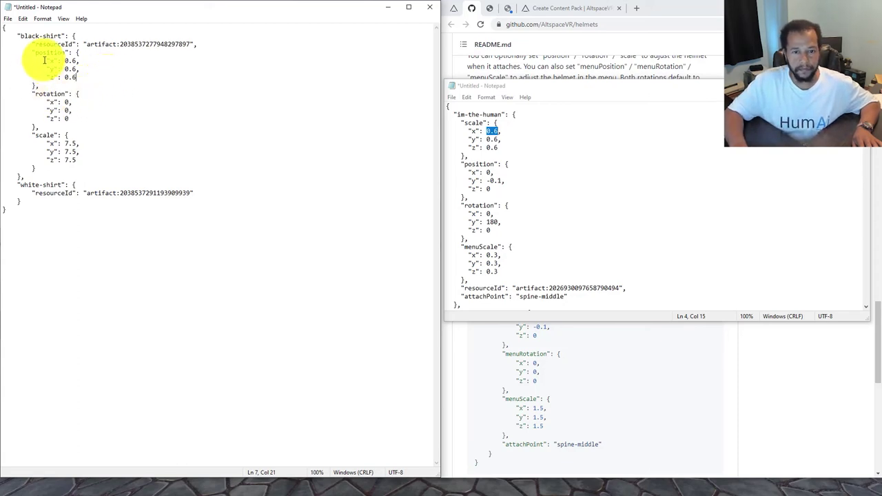
Set the black-shirt scale to 0.6 on all three axes and its position to x 0, y -0.1, z 0.
click(66, 144)
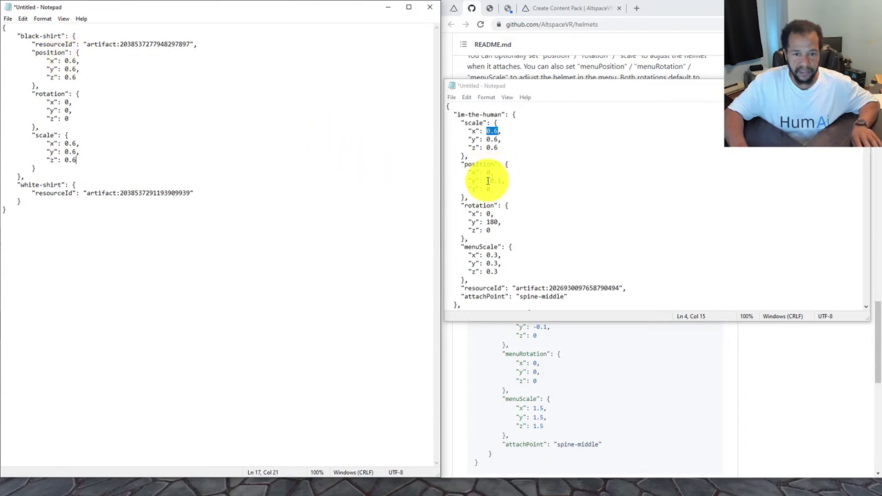
drag(487, 180, 498, 181)
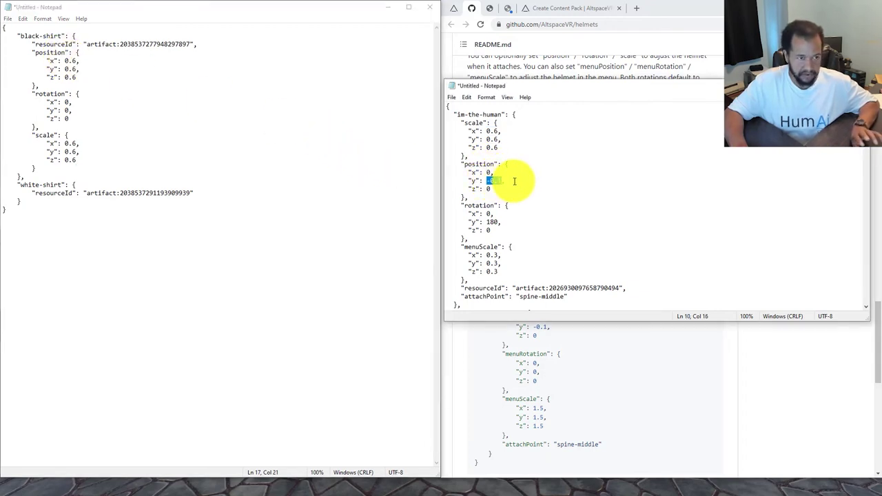
drag(64, 70, 71, 70)
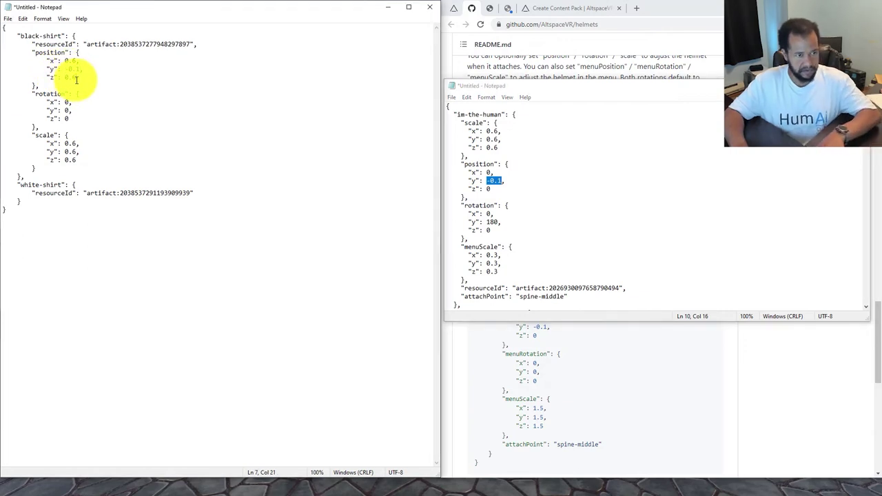
key(BackSpace)
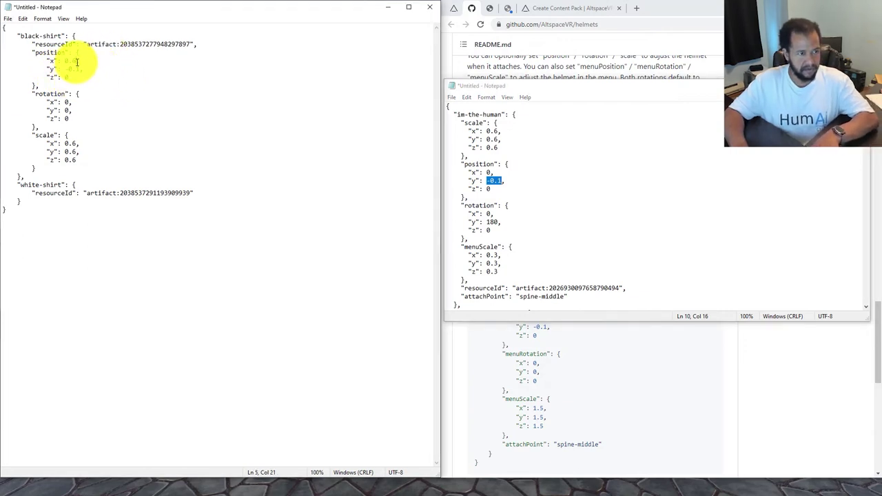
Set the black-shirt rotation y to 180, taken from the im-the-human reference entry.
click(490, 222)
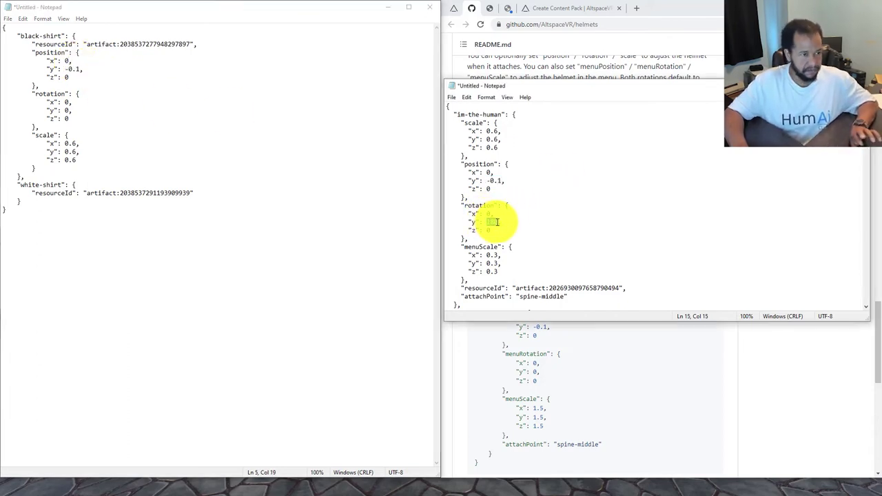
click(67, 110)
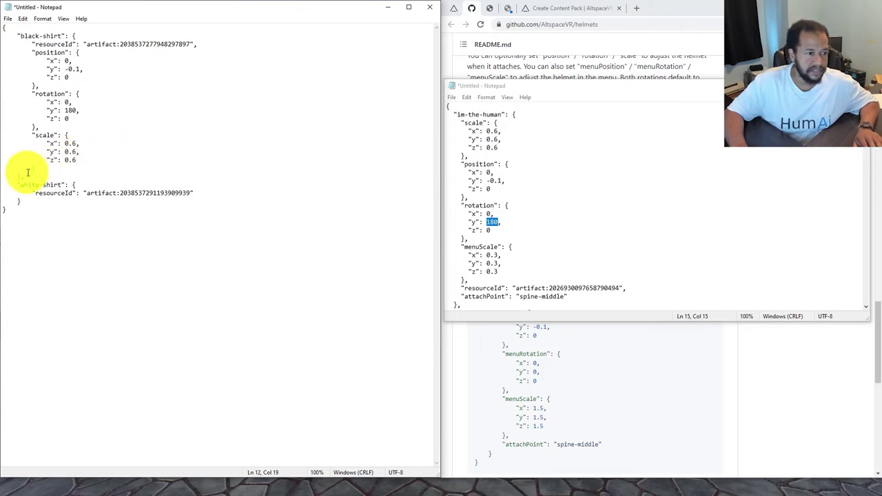
Copy the black-shirt position, rotation and scale blocks into the white-shirt entry after its resourceId.
drag(40, 170, 214, 44)
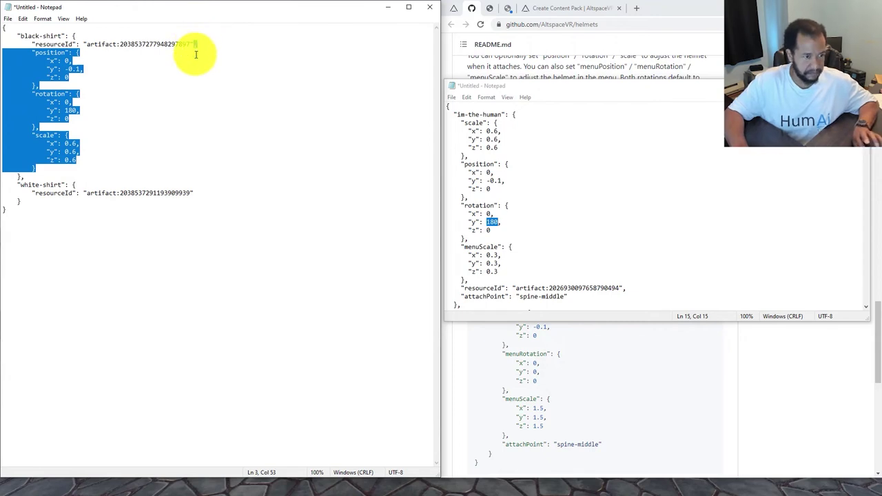
click(203, 195)
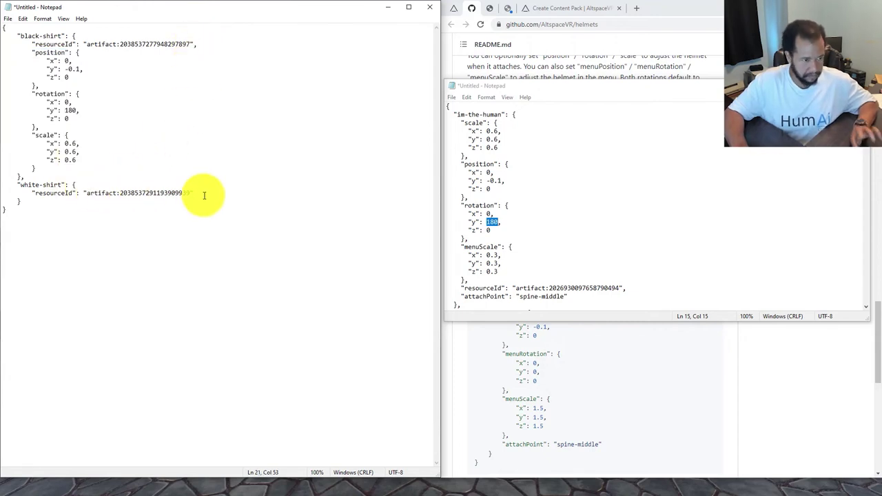
text(,         "position": {             "x": 0,             "y": -0.1,             "z": 0         },         "rotation": {             "x": 0,             "y": 180,             "z": 0         },         "scale": {             "x": 0.6,             "y": 0.6,             "z": 0.6         })
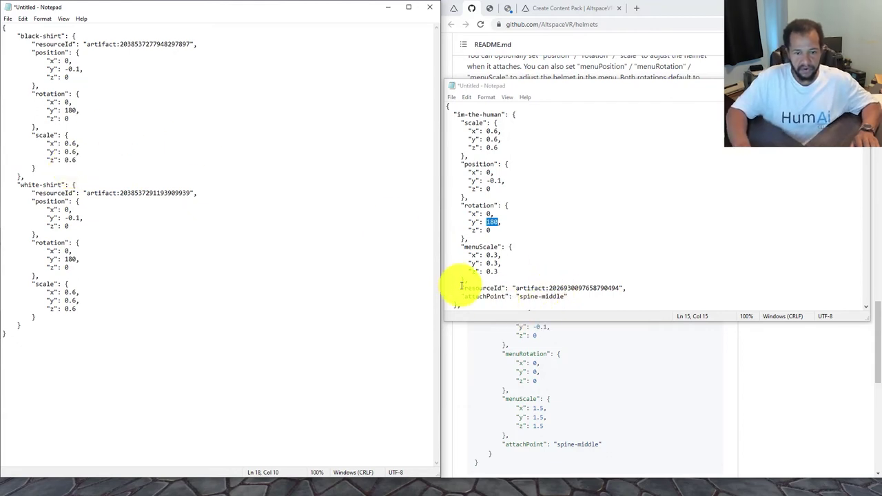
Copy the "attachPoint": "spine-middle" line from the im-the-human entry to below the black-shirt resourceId, ending it with a comma.
drag(462, 296, 565, 293)
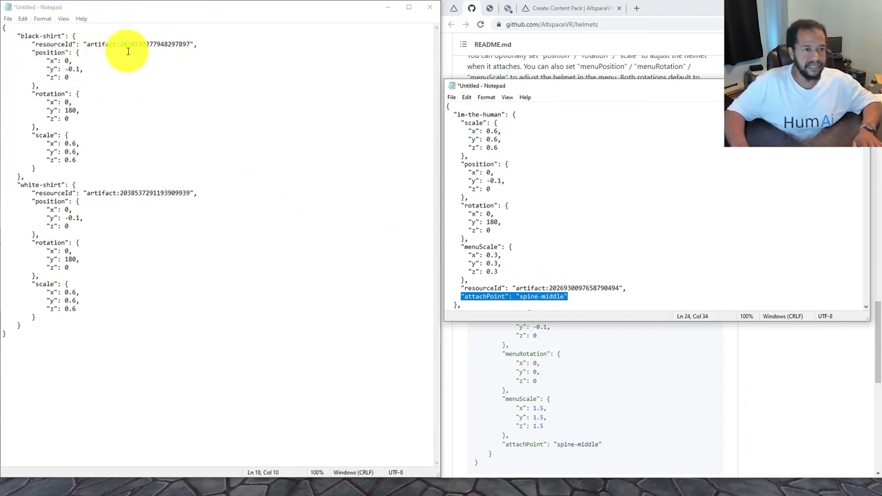
click(199, 44)
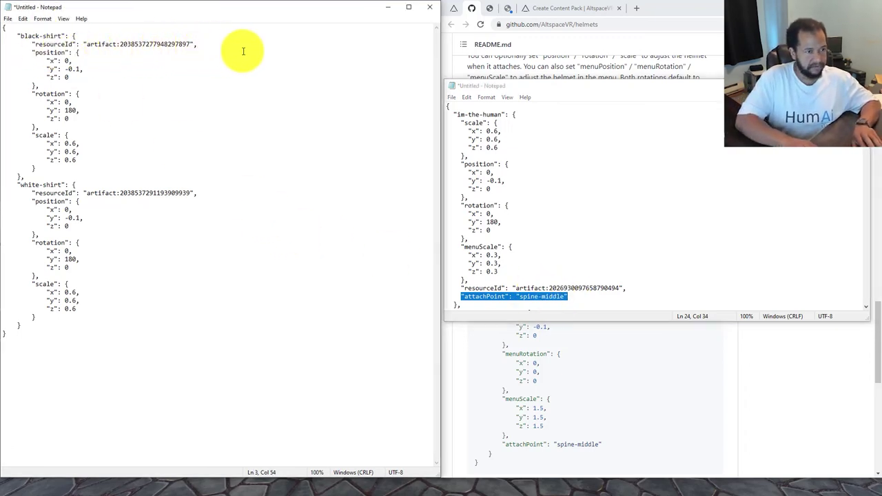
key(Return)
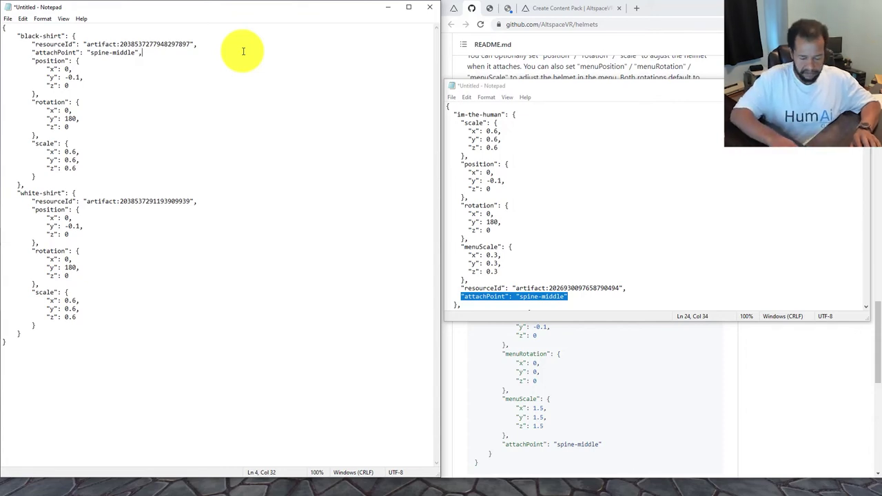
Copy the black-shirt attachPoint line into the white-shirt entry directly below its resourceId.
key(shift+Home)
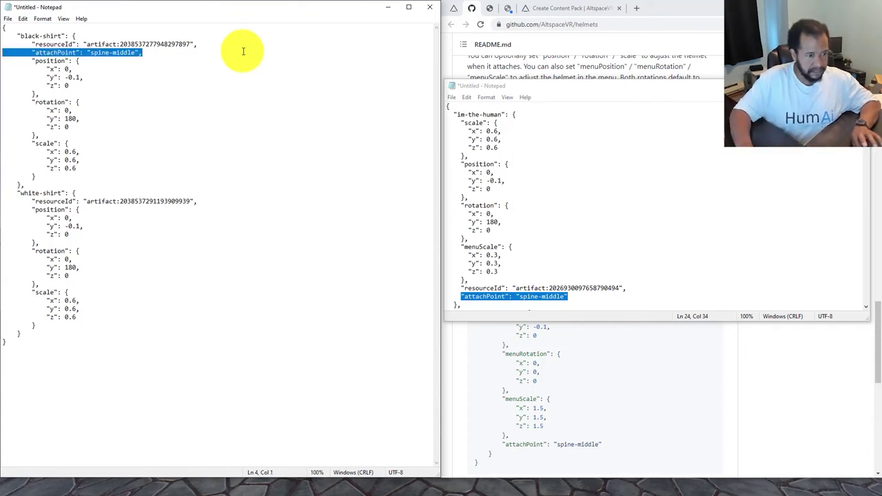
click(211, 203)
key(Return)
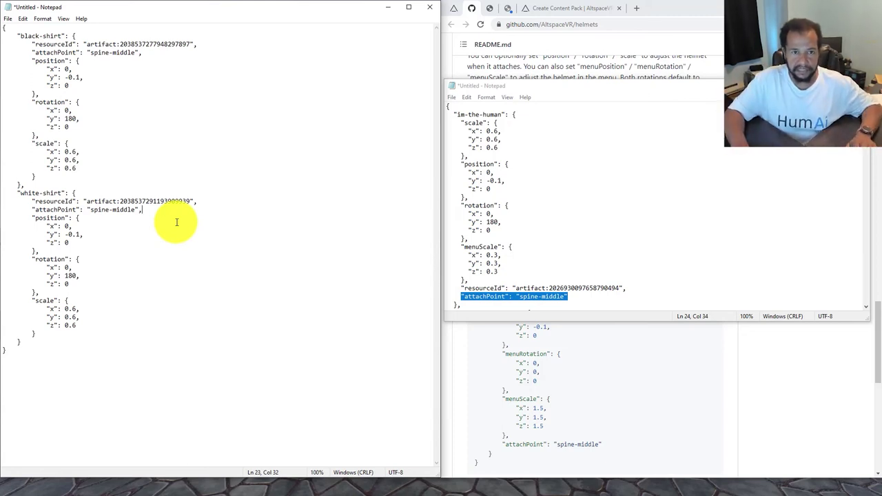
Return to the helmets README in the browser and open the attach points documentation link from its Options section in a new tab.
click(472, 8)
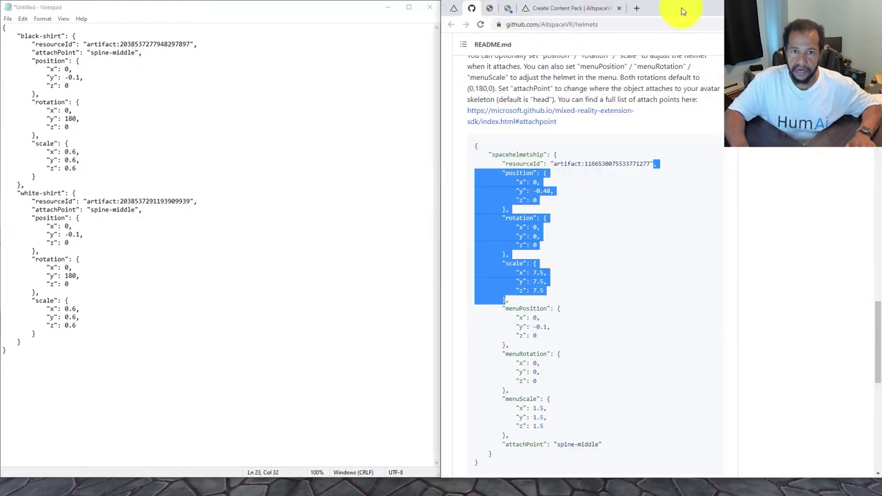
drag(527, 15, 458, 26)
scroll(338, 148, up, 5)
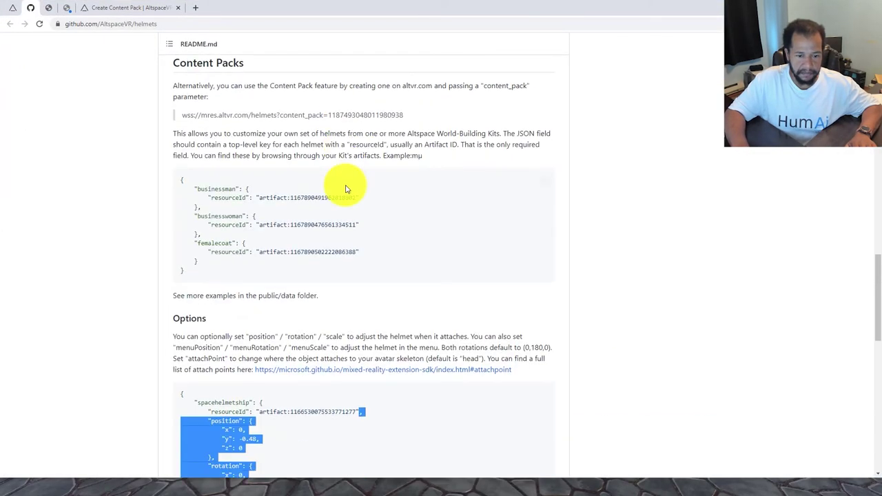
click(96, 262)
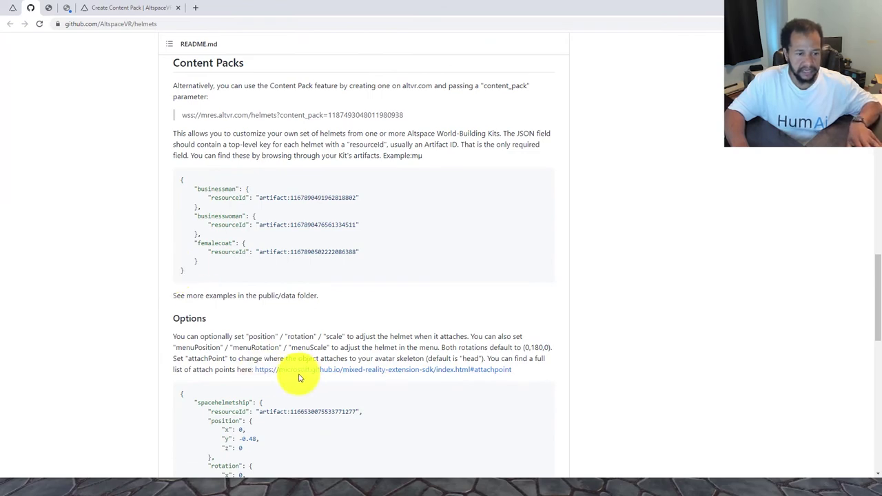
scroll(310, 330, down, 1)
middle_click(330, 278)
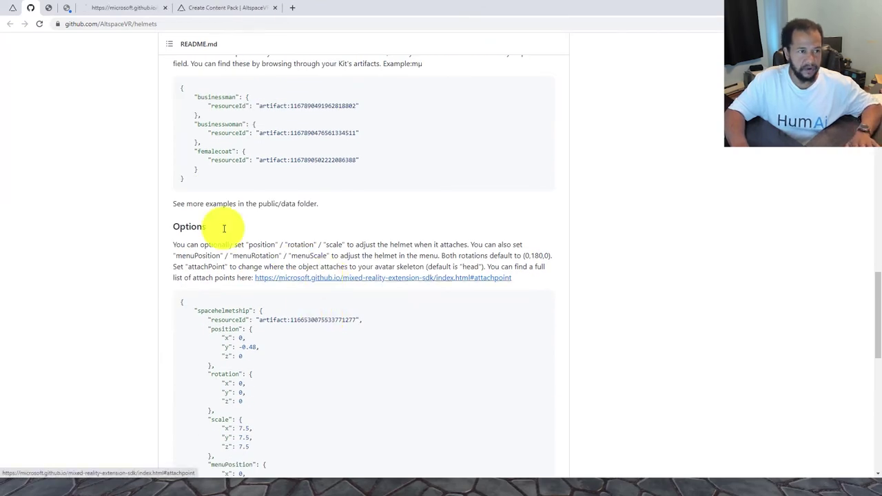
Examine the AttachPoint entry in the Mixed Reality Extension SDK documentation, comparing it with the helmets README's Options section.
click(146, 8)
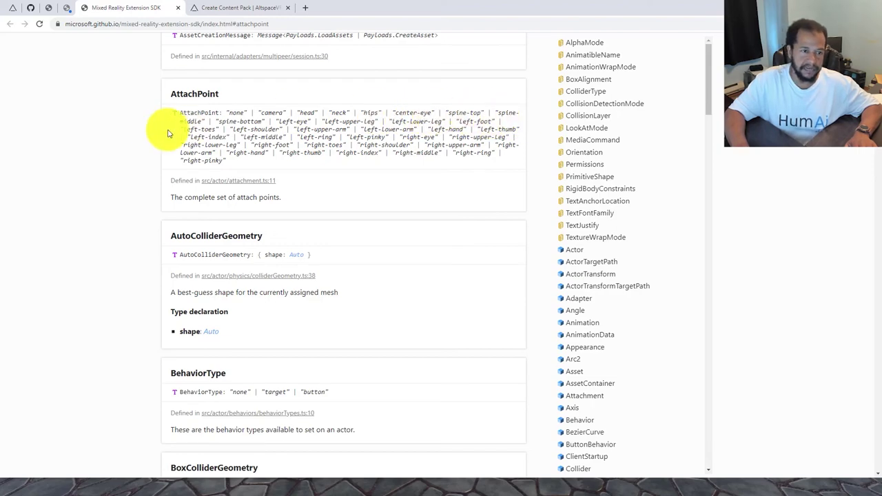
click(26, 13)
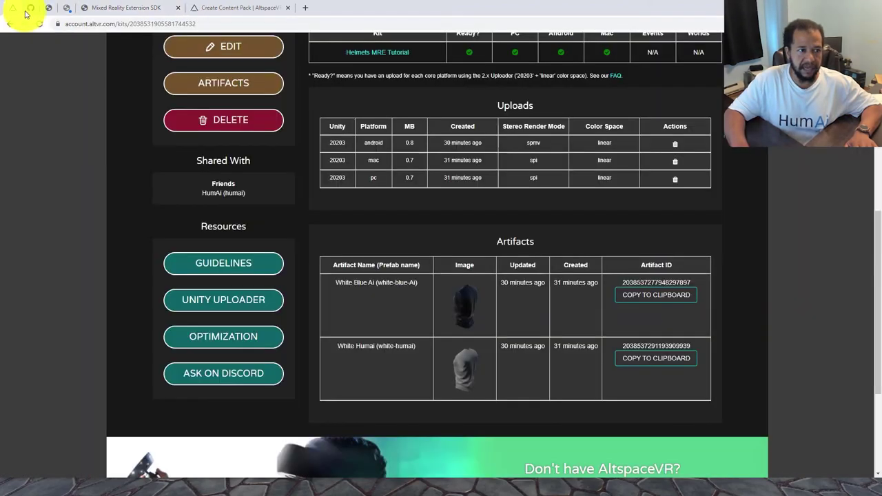
click(31, 9)
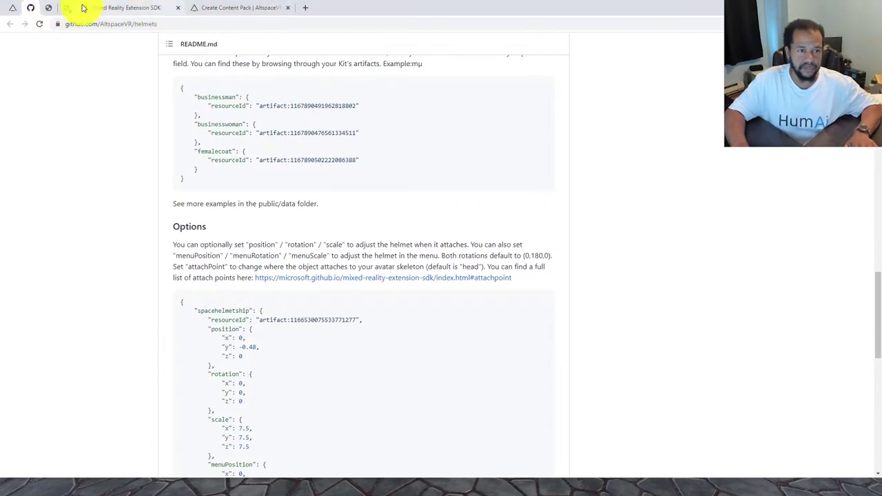
click(108, 7)
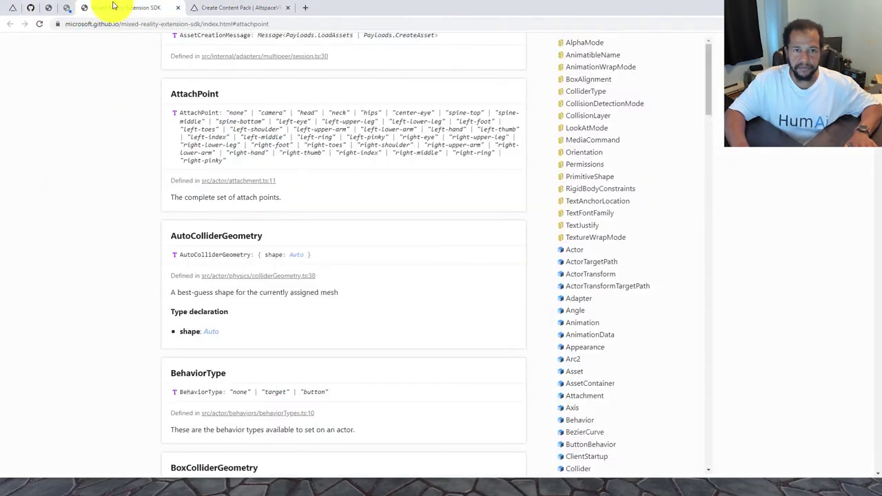
Arrange the Notepad JSON and the browser window side by side.
double_click(396, 6)
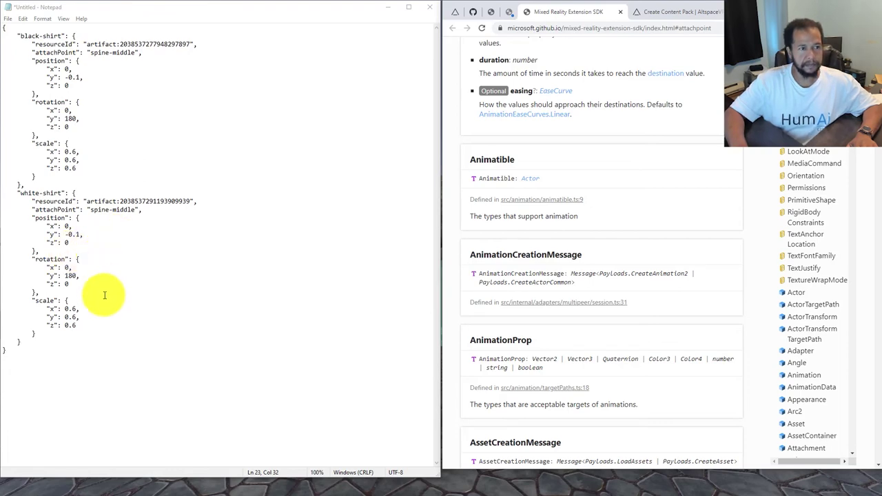
drag(77, 12, 1, 92)
click(494, 84)
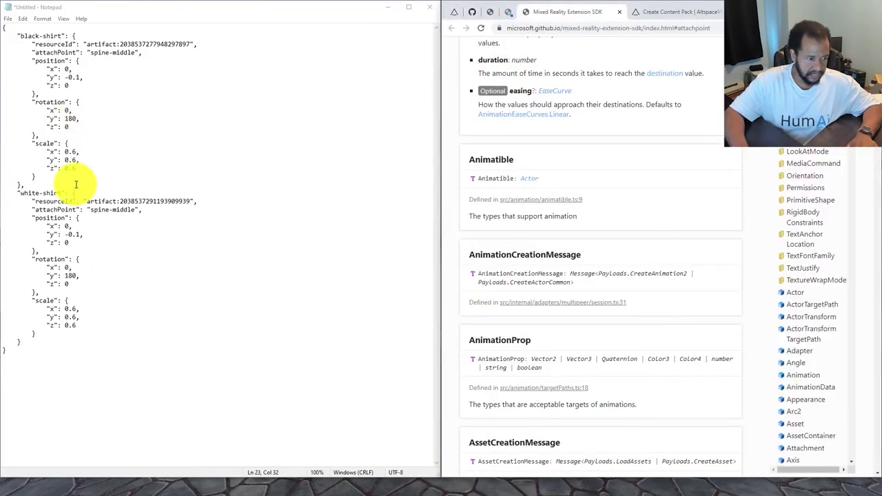
Copy the complete black-shirt and white-shirt JSON from Notepad and return to the Create Content Pack form in the browser.
click(11, 355)
drag(11, 355, 10, 25)
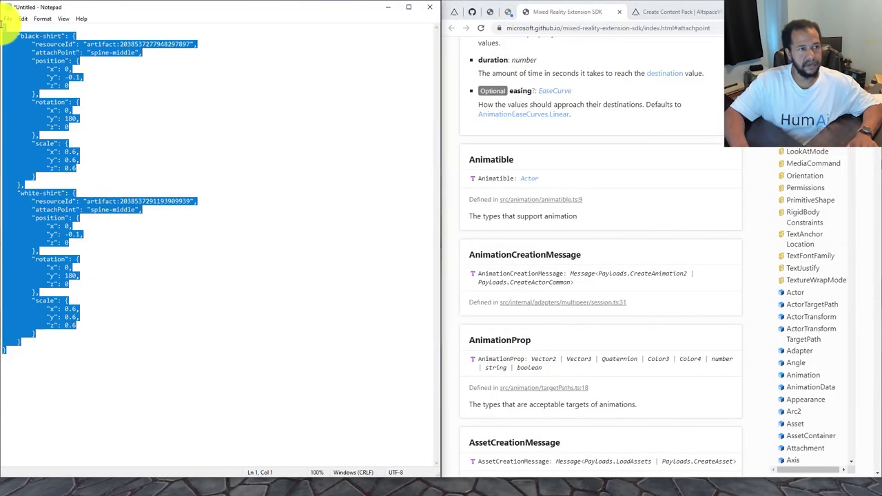
right_click(30, 58)
click(53, 84)
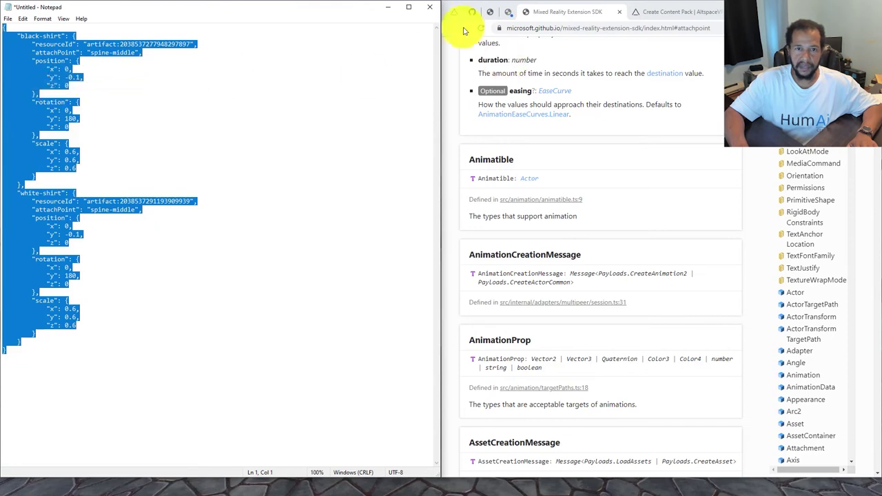
click(524, 14)
click(504, 14)
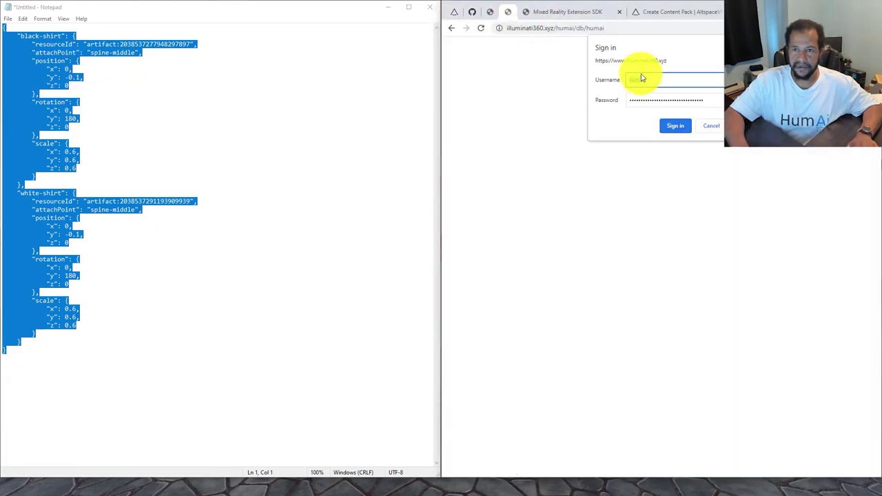
click(696, 13)
scroll(522, 134, up, 2)
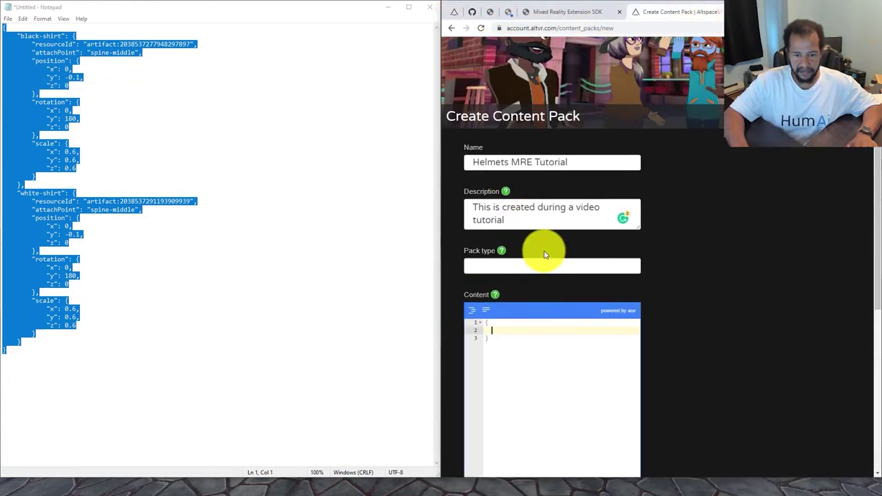
click(503, 345)
drag(502, 345, 468, 321)
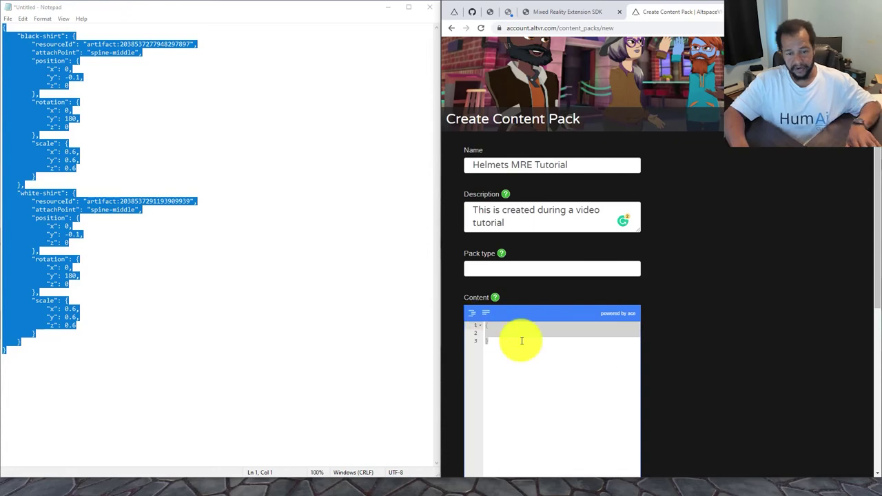
click(20, 346)
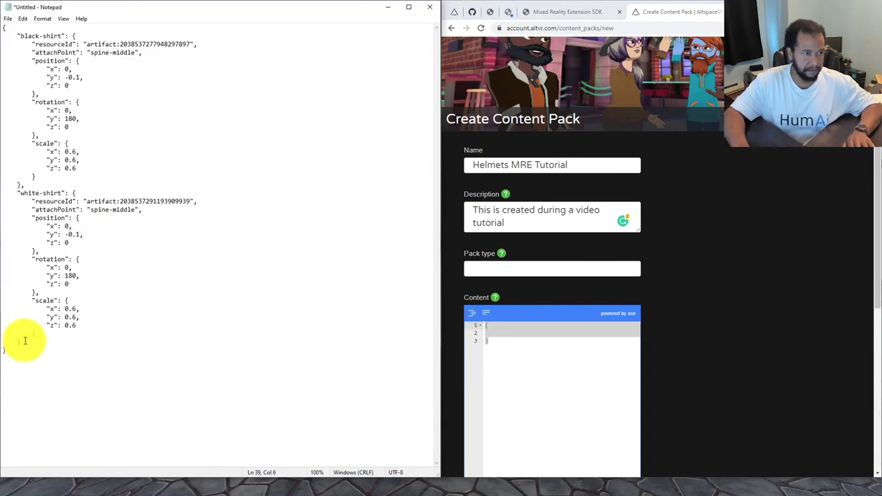
drag(25, 340, 6, 37)
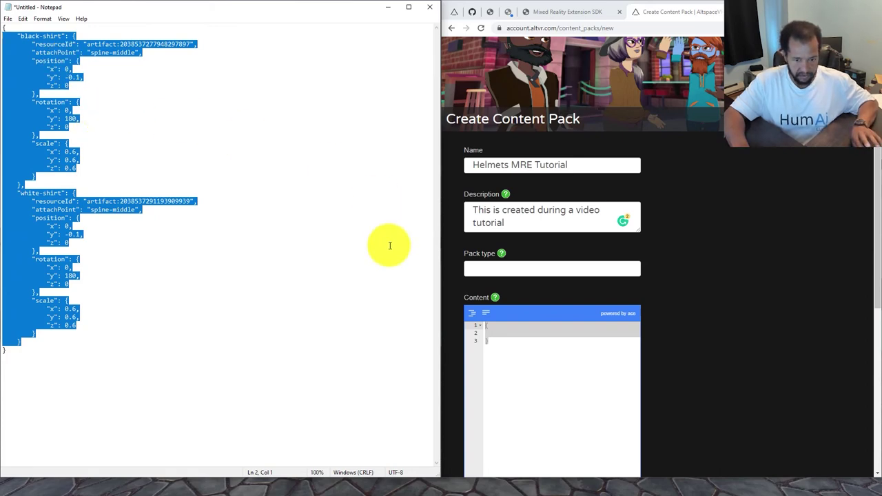
click(493, 332)
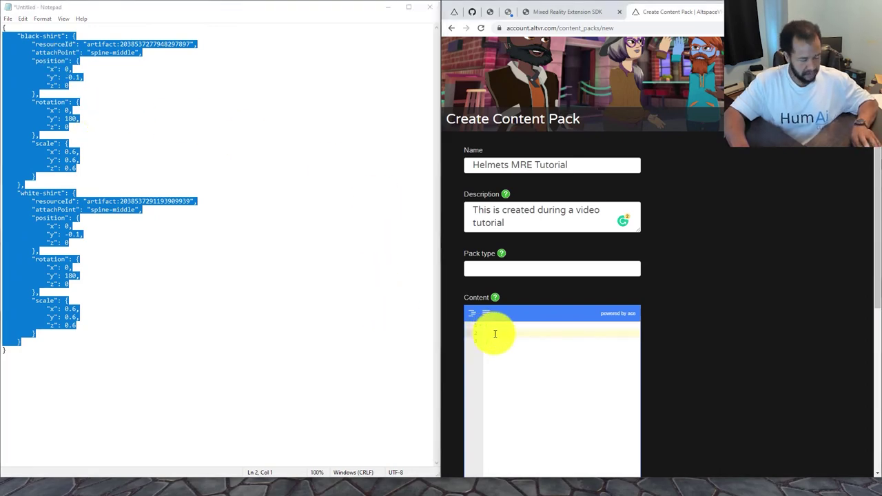
Cut the complete JSON, including its outer braces, out of Notepad and replace the content pack's default Content text with it.
click(10, 350)
drag(9, 350, 4, 25)
key(ctrl+x)
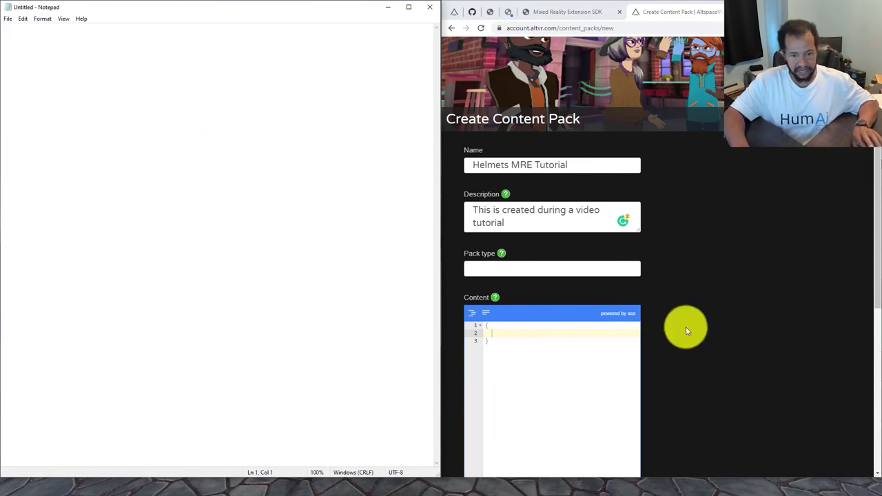
click(514, 340)
key(ctrl+a)
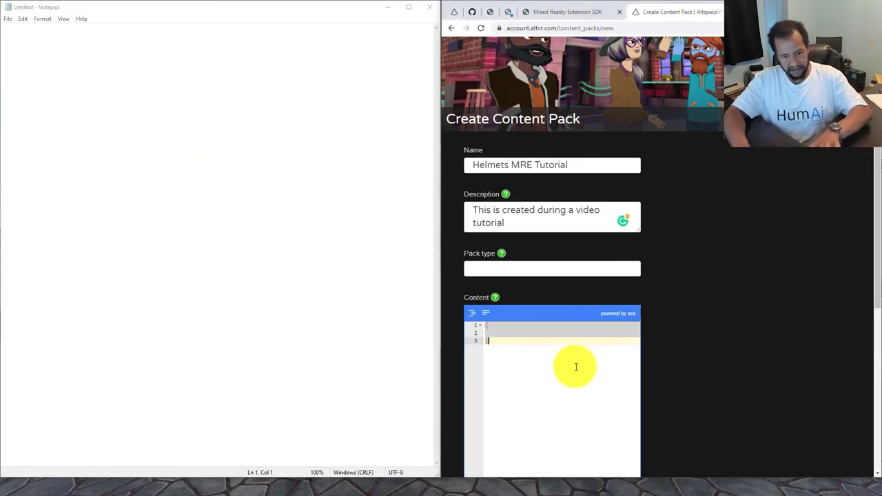
key(BackSpace)
key(ctrl+v)
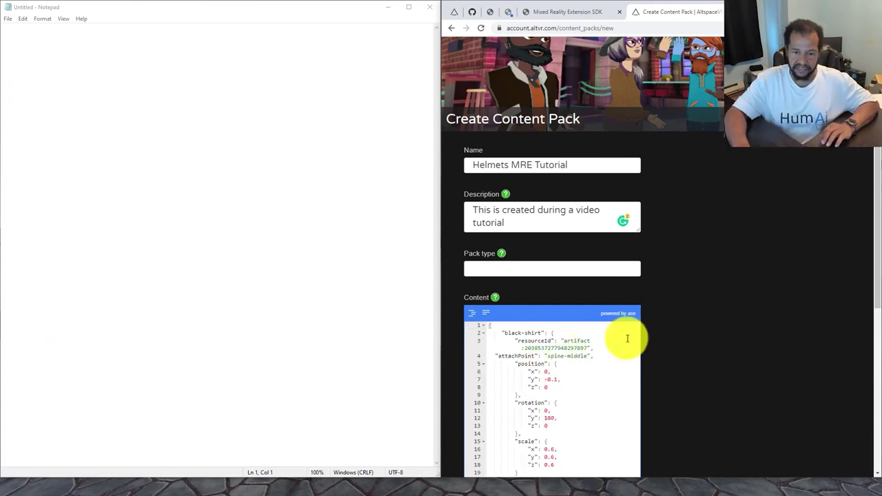
Check the pasted shirt JSON, create the content pack, and view its ID and URL section in a maximized browser.
scroll(699, 295, down, 5)
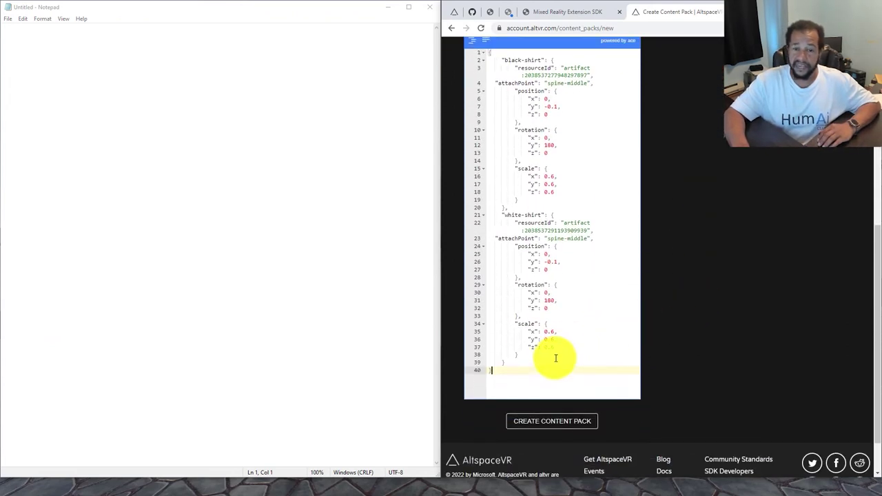
scroll(555, 356, up, 2)
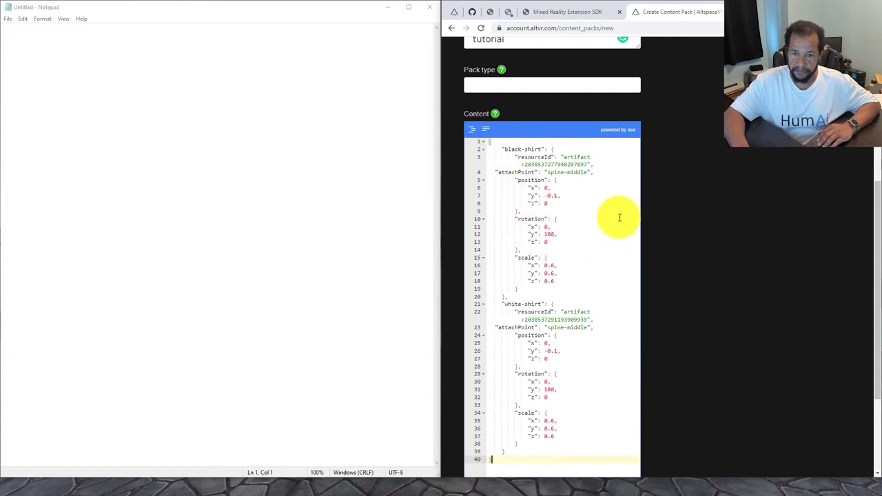
scroll(595, 163, up, 2)
scroll(600, 246, down, 4)
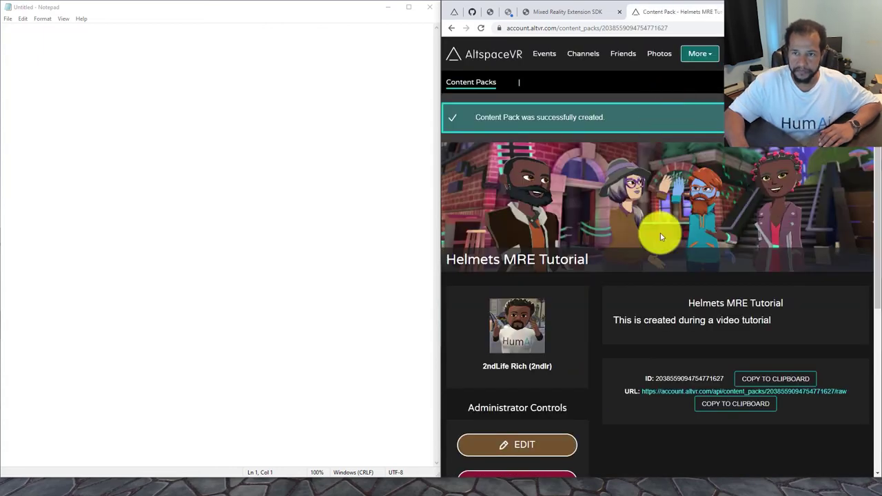
key(super+Up)
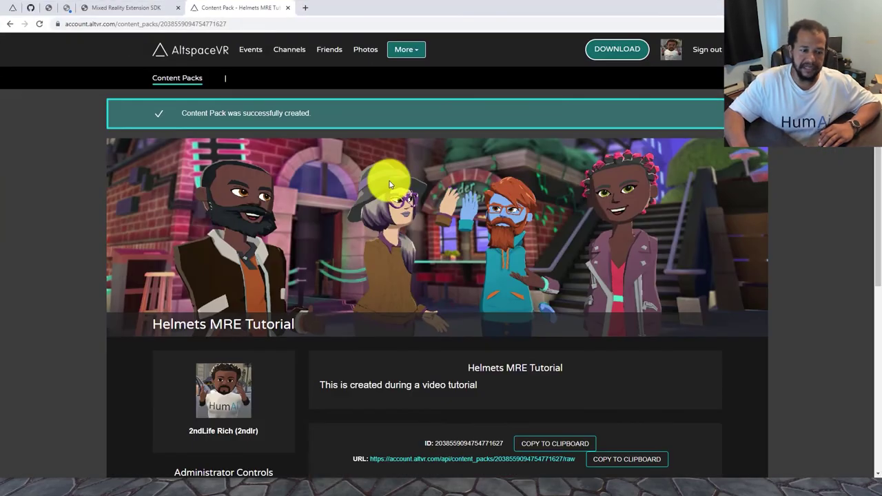
scroll(317, 266, down, 3)
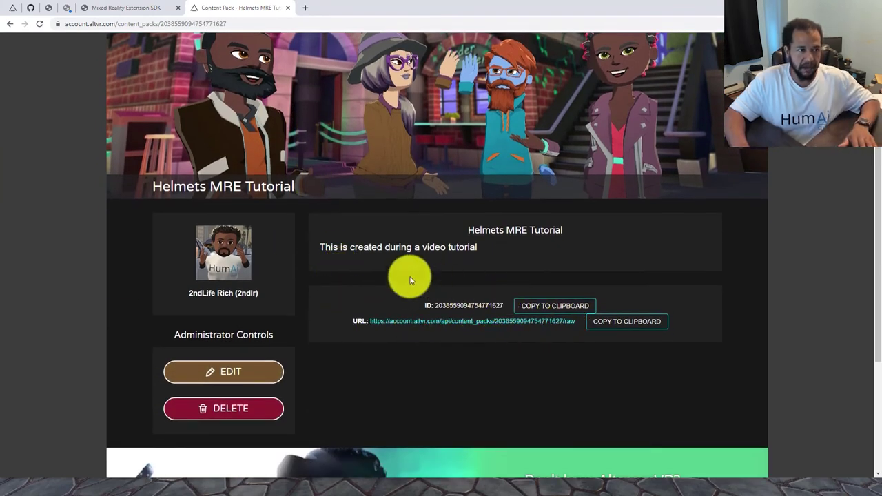
Copy "wss://mres.altvr.com/helmets?content_pack=" without the example ID from the Content Packs section of the helmets README.
click(13, 7)
click(30, 7)
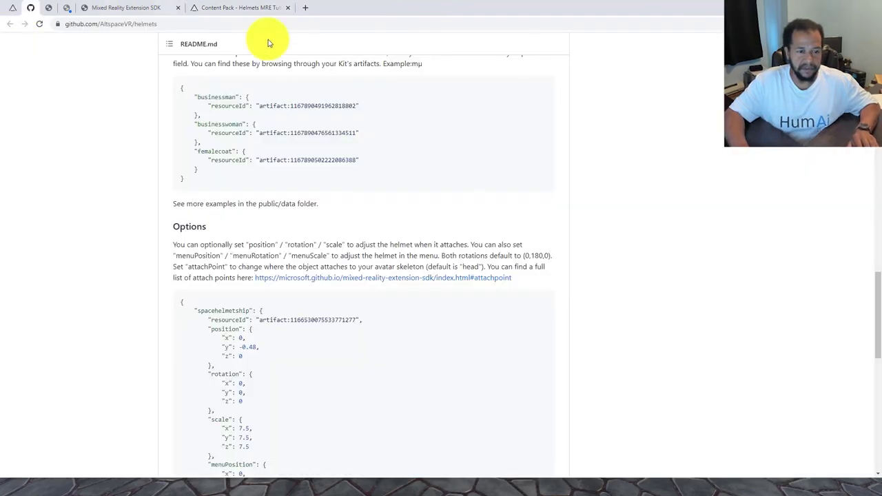
scroll(341, 194, up, 5)
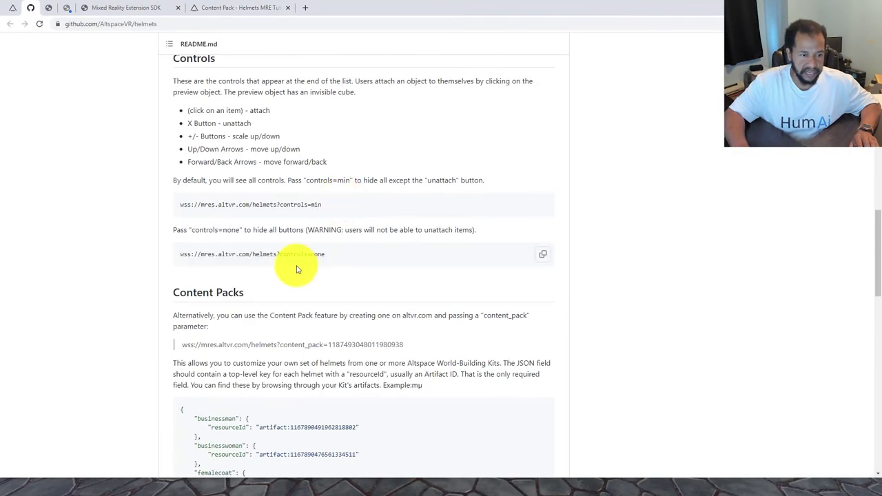
scroll(292, 266, up, 1)
scroll(290, 254, up, 3)
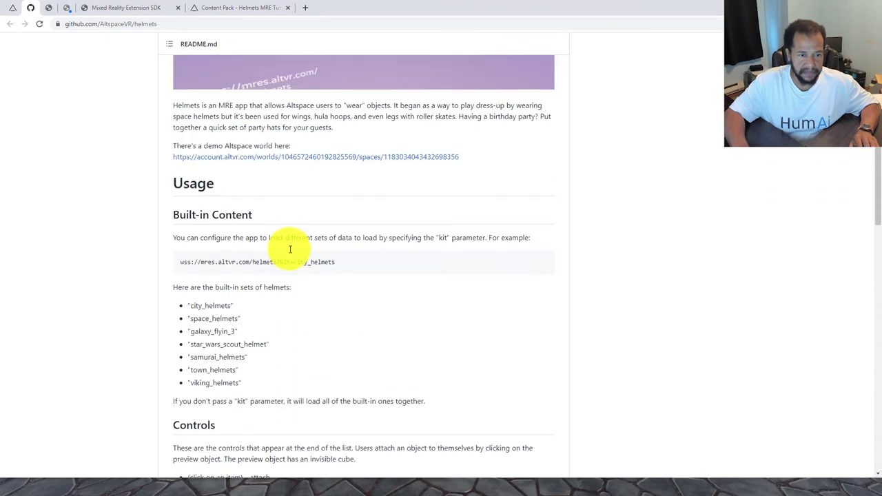
scroll(298, 273, down, 5)
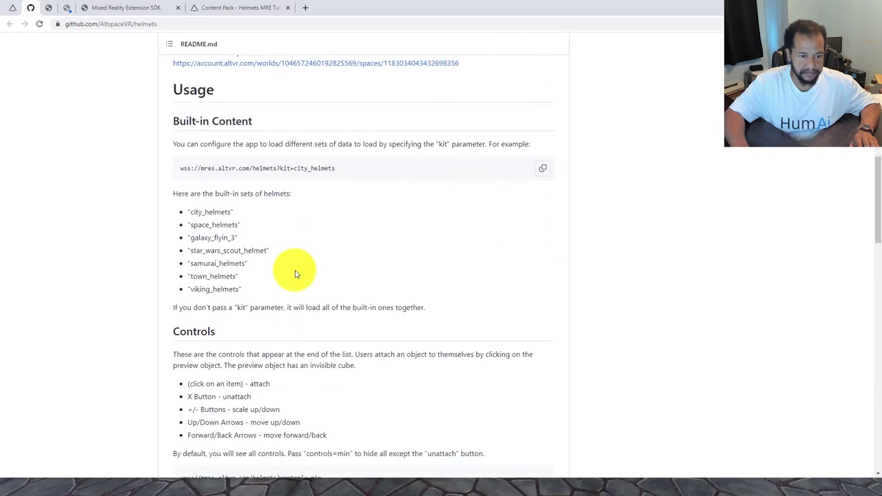
scroll(374, 298, down, 2)
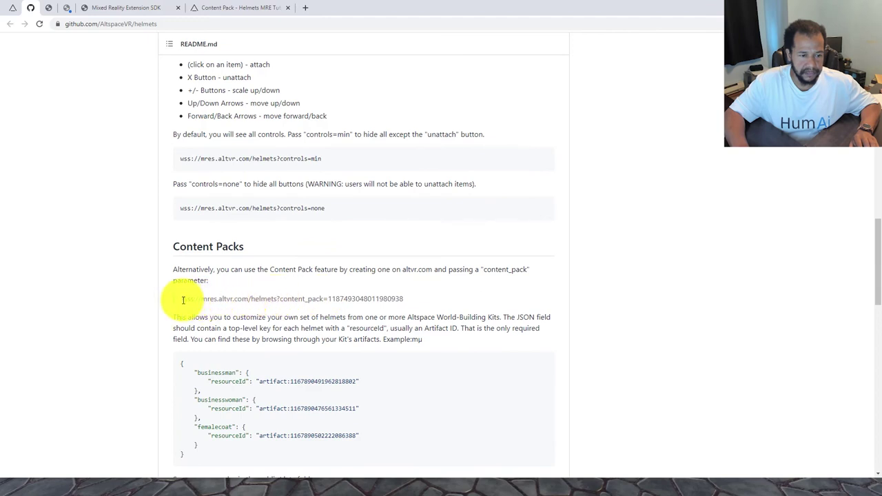
drag(204, 299, 264, 299)
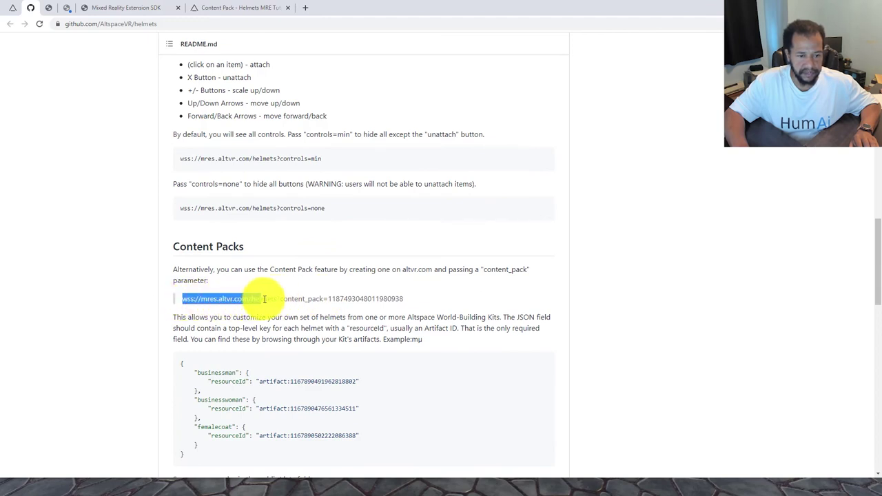
drag(330, 298, 328, 299)
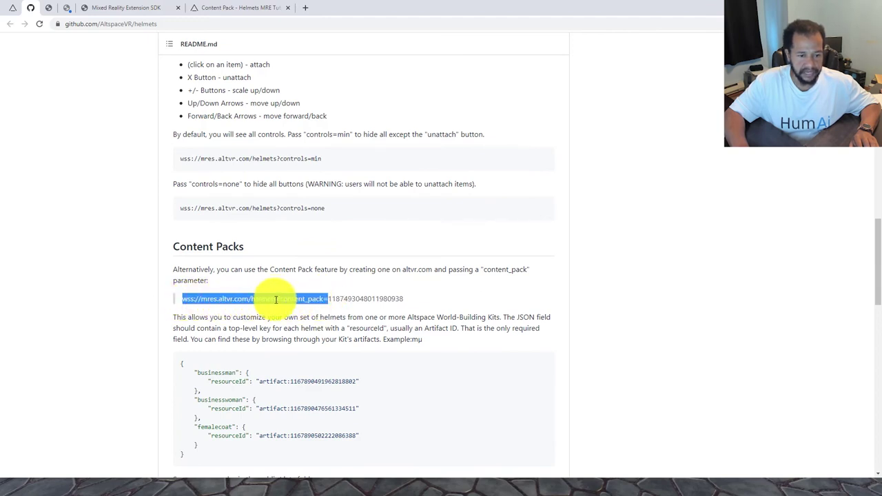
right_click(344, 306)
click(353, 312)
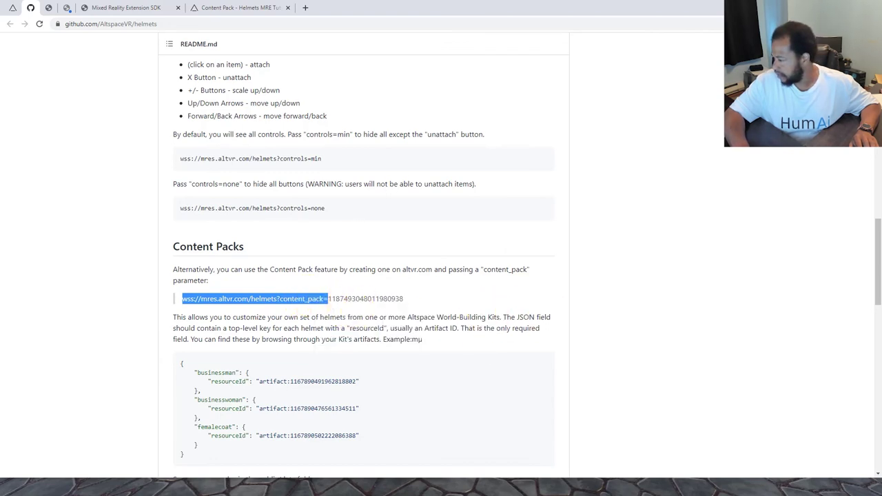
Switch to the empty Notepad document and paste the wss://mres.altvr.com/helmets?content_pack= address into it.
key(alt+Tab)
key(super+Left)
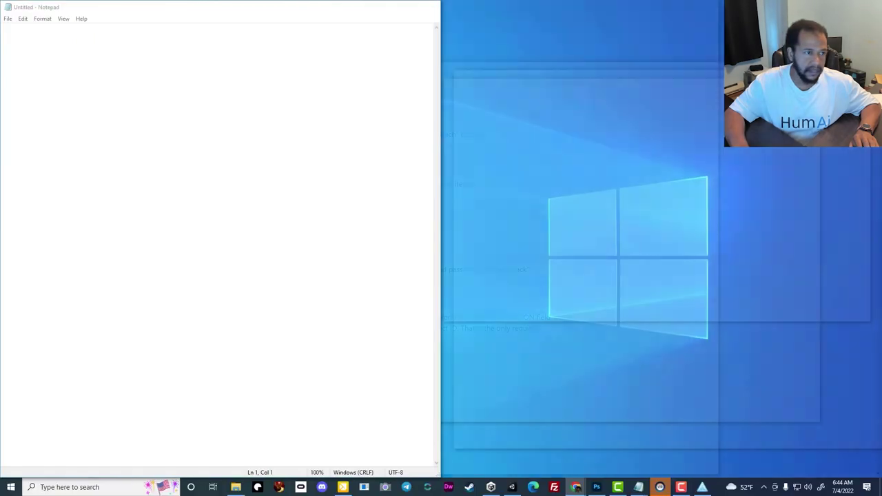
click(677, 175)
drag(327, 10, 659, 61)
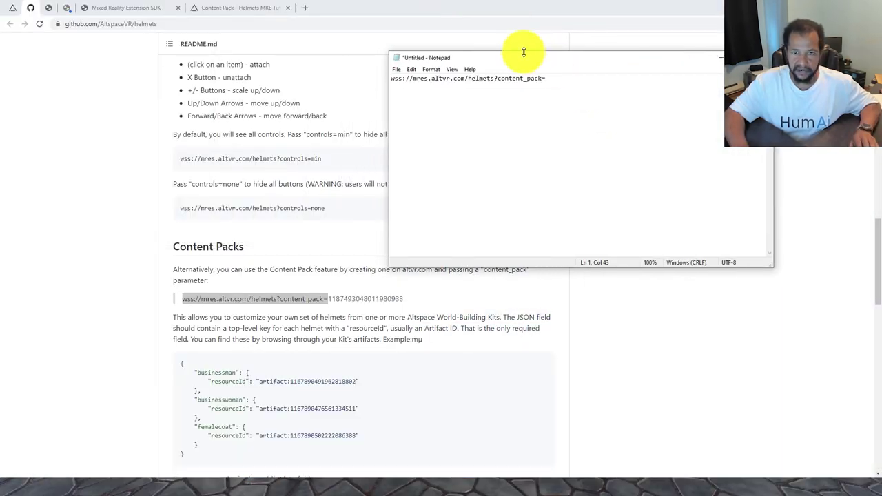
Place Notepad beside the browser and open the Helmets MRE Tutorial content pack page.
drag(522, 61, 1, 103)
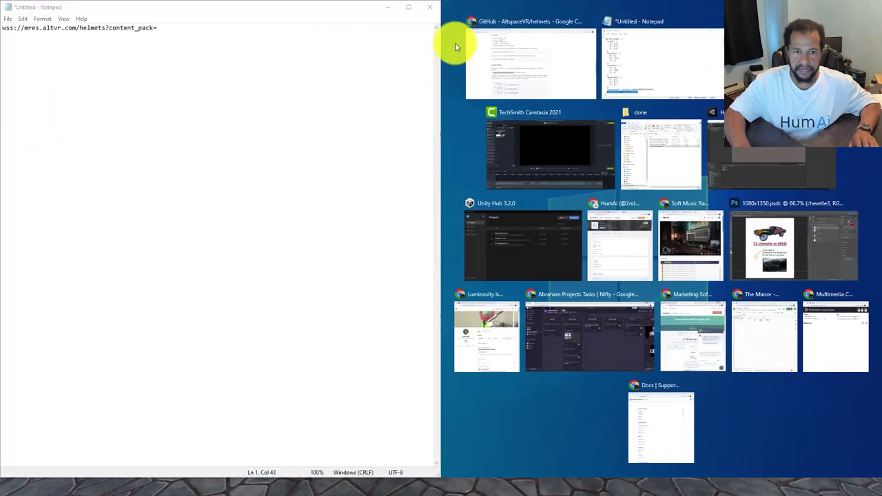
click(453, 40)
click(600, 11)
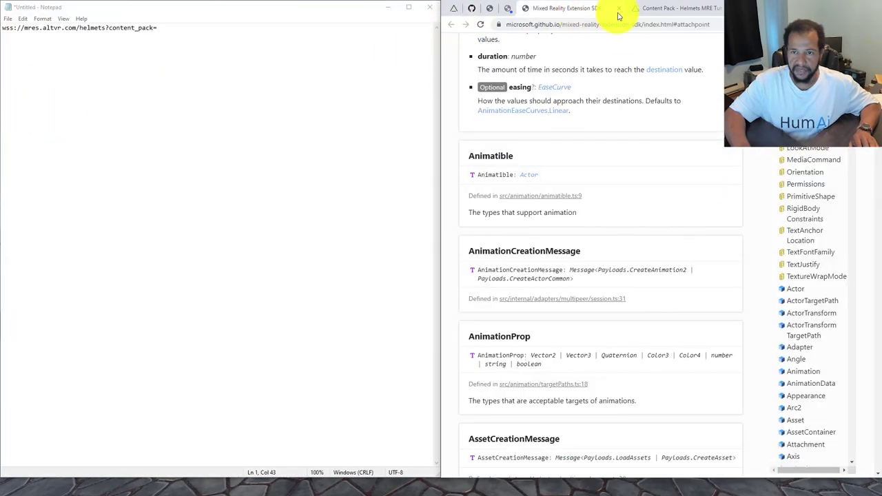
click(656, 10)
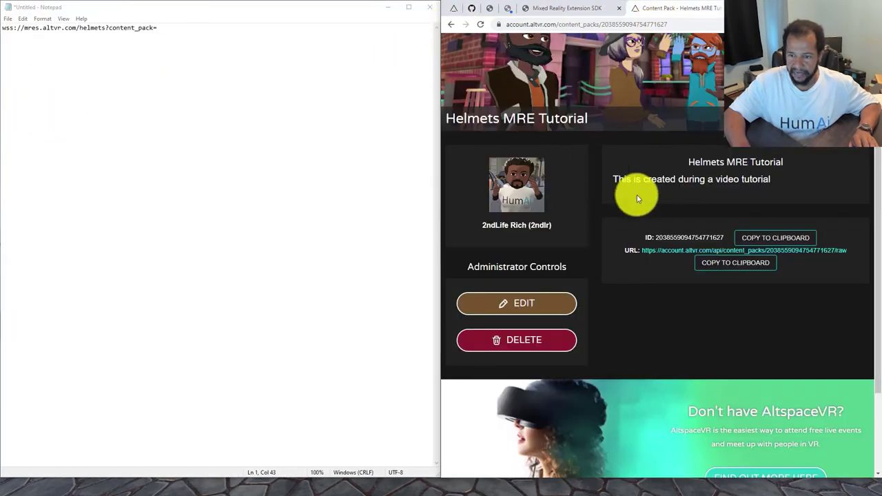
Append the Helmets MRE Tutorial content pack's ID to the helmets address in Notepad and copy the complete URL.
click(781, 244)
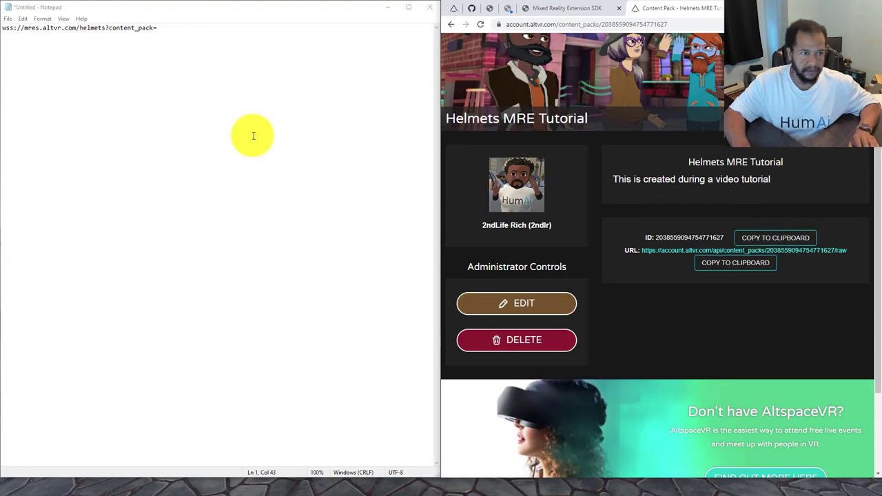
click(184, 26)
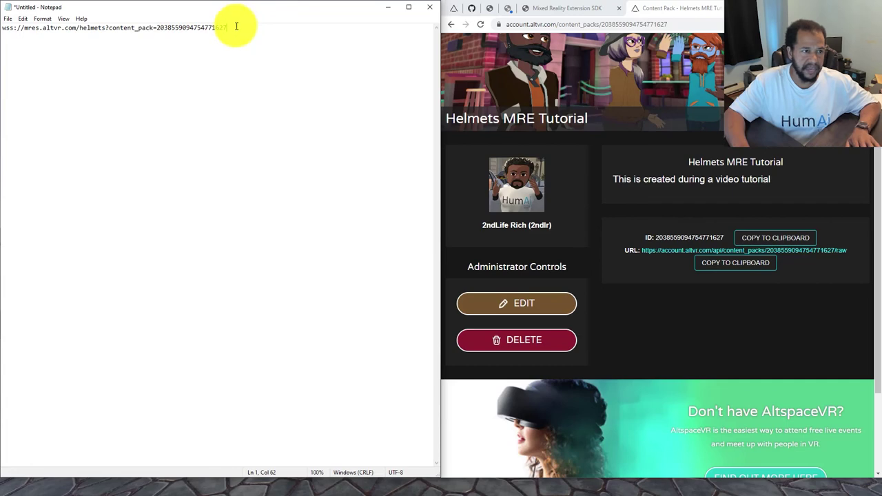
drag(236, 26, 45, 26)
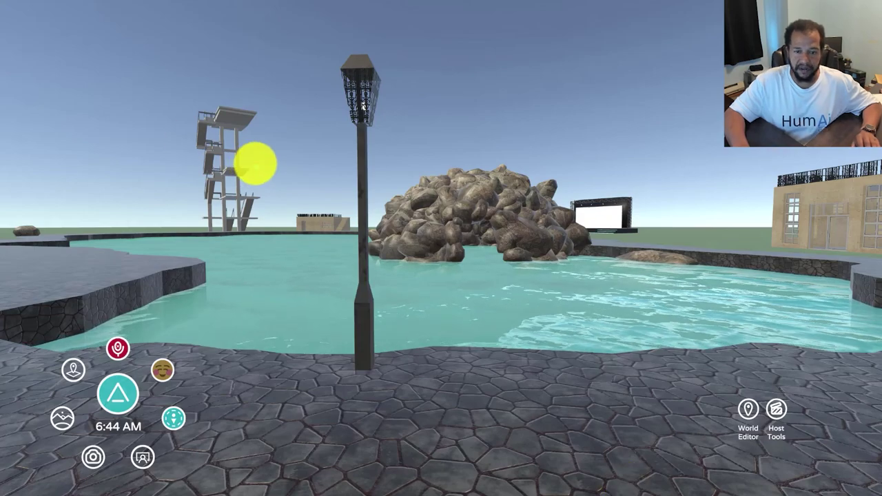
Switch to AltspaceVR and walk the avatar from the pool to the grass facing the blank stone wall.
key(w)
key(w)
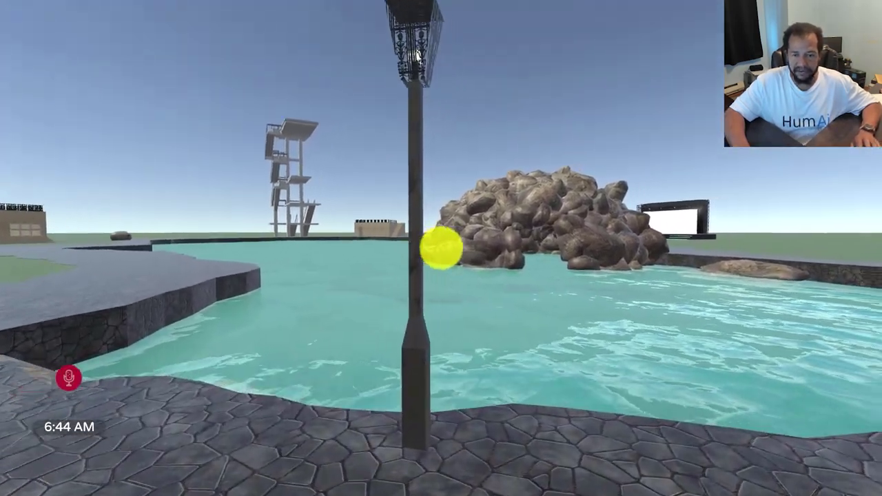
key(d)
key(d)
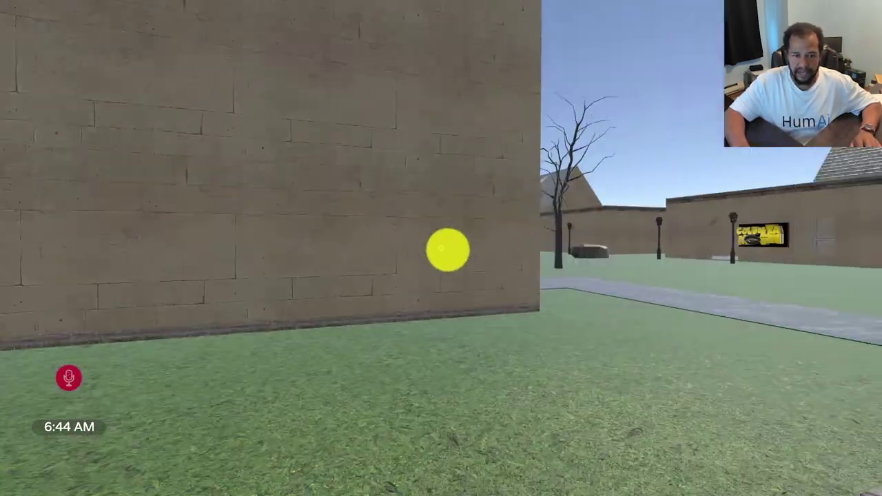
key(a)
key(Escape)
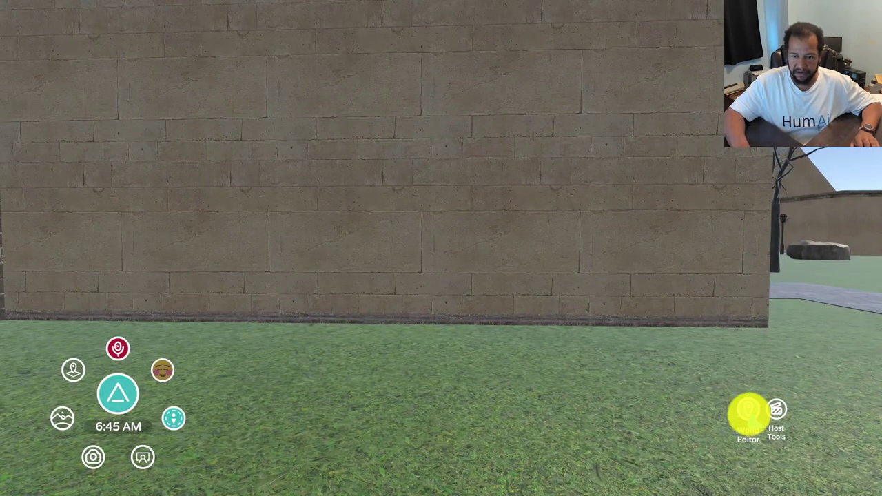
Add the Mirror from the featured Camera_Kit to the world using the World Editor.
click(750, 412)
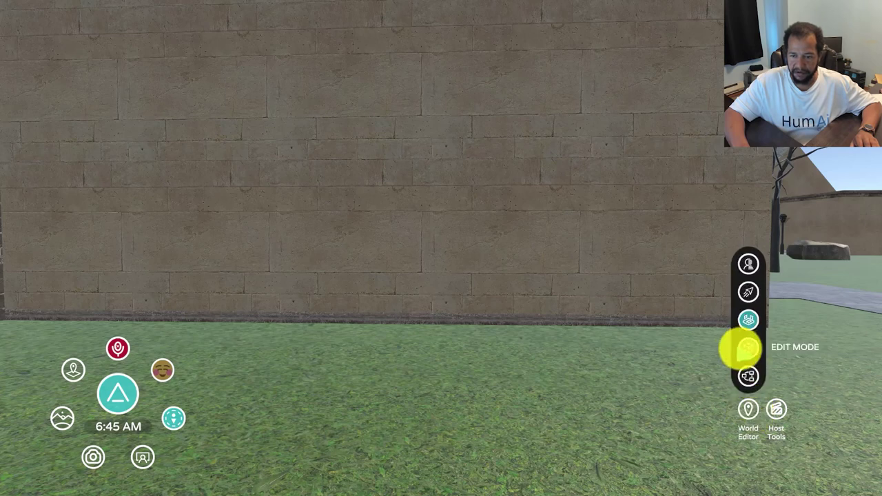
click(748, 379)
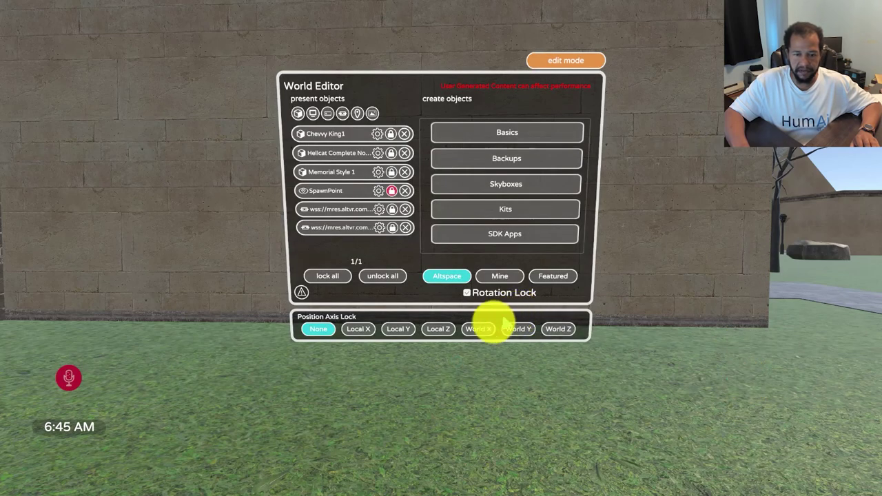
click(550, 279)
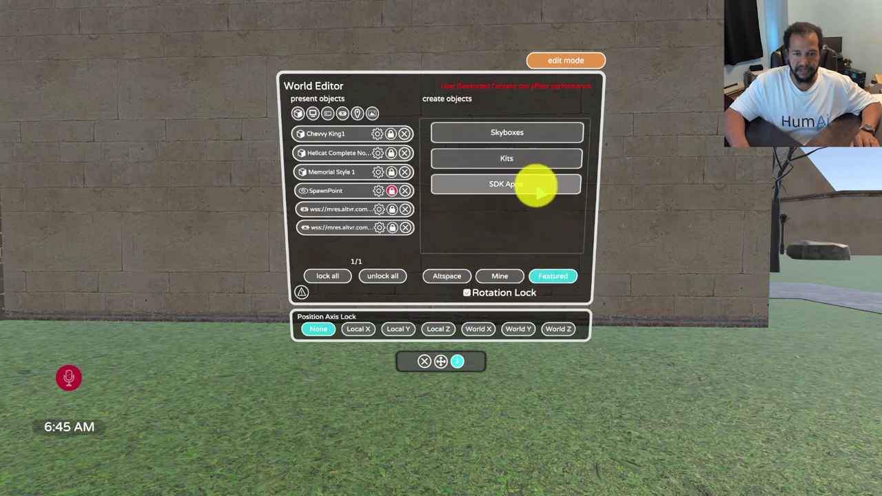
click(532, 193)
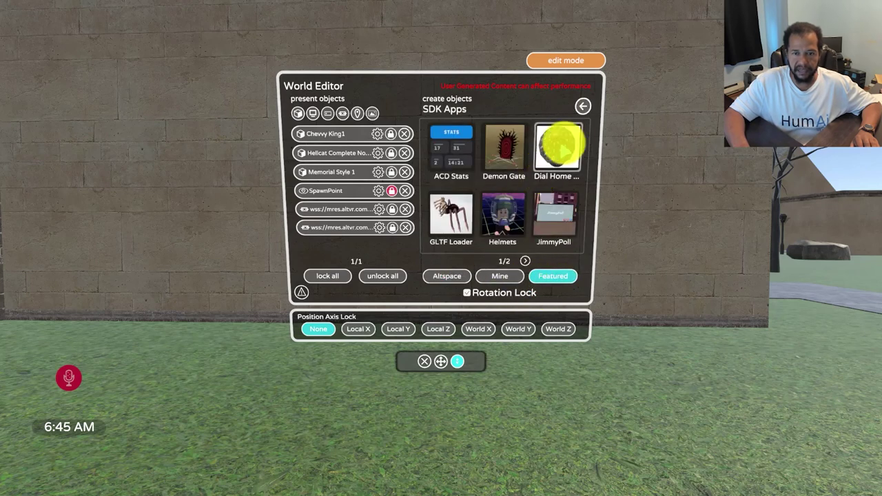
click(583, 104)
click(541, 155)
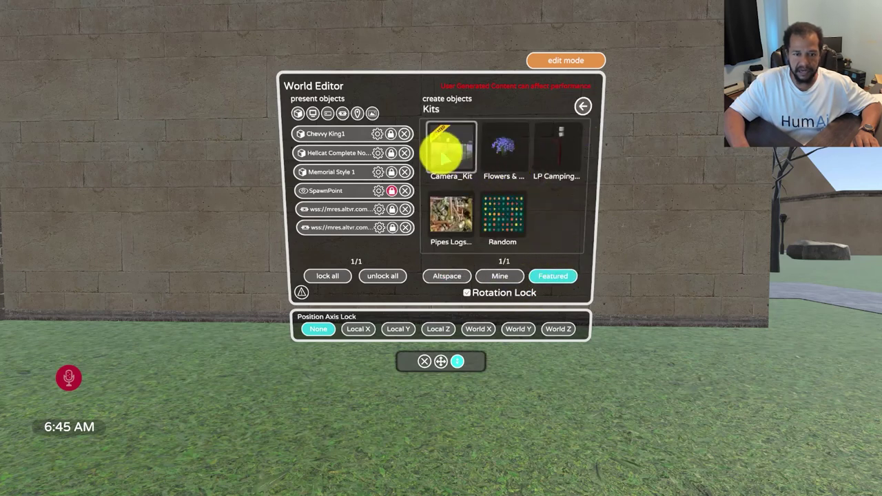
click(440, 148)
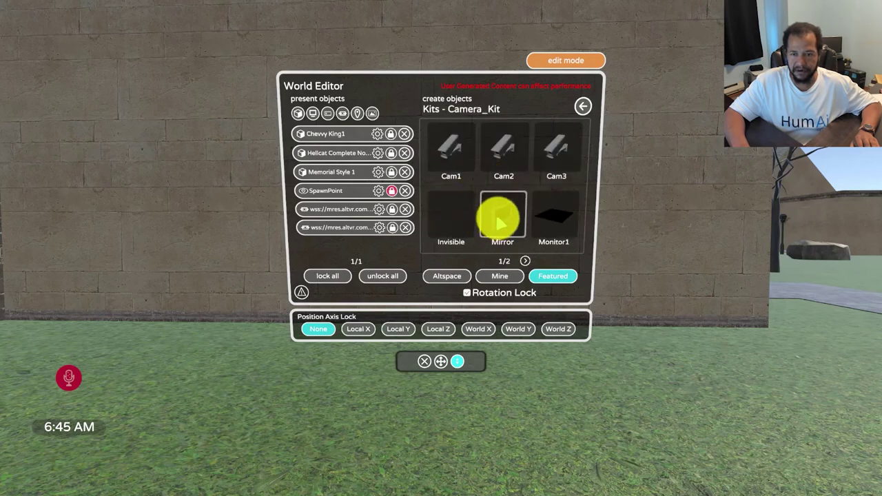
click(501, 219)
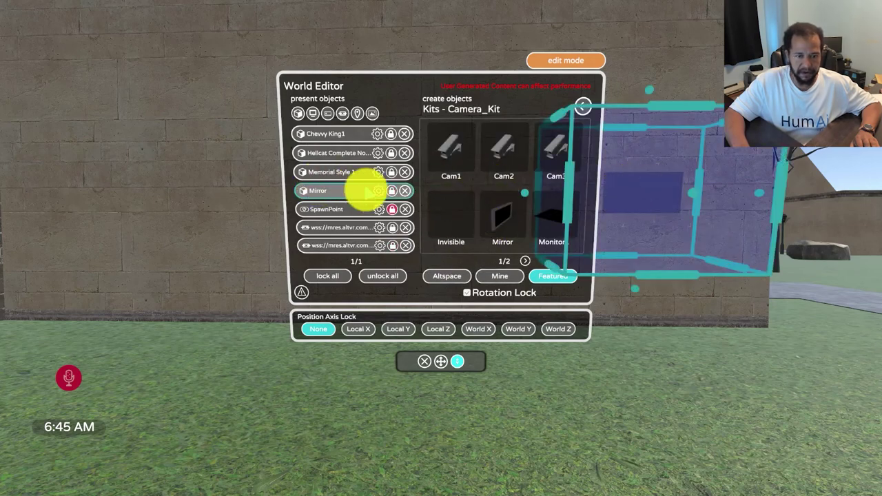
Set the mirror's Y rotation to 180 and its scale to 1.
click(378, 192)
click(445, 255)
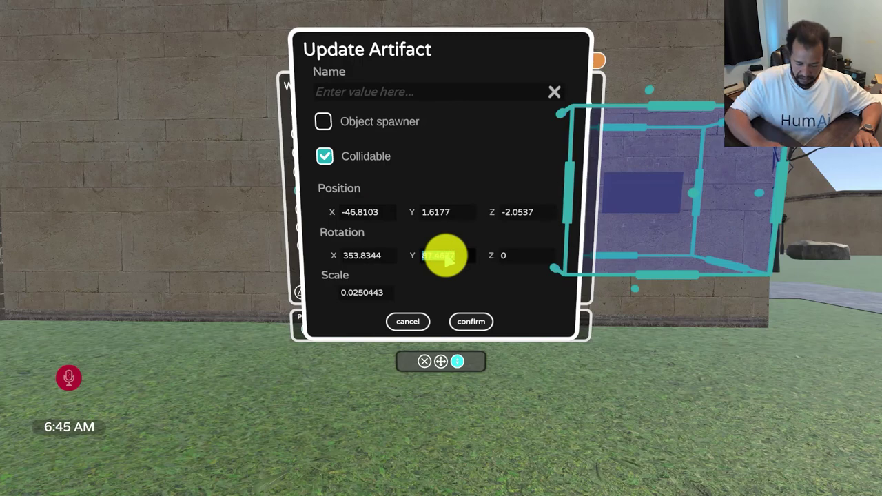
text(180)
key(Return)
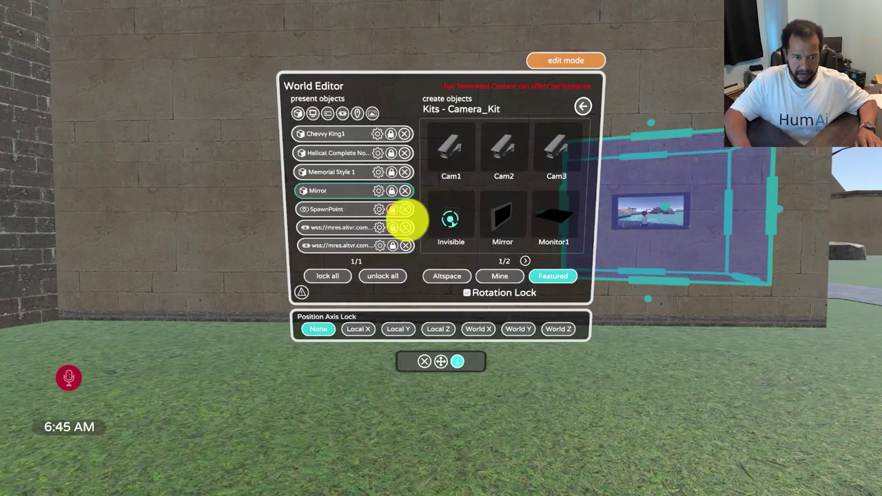
click(379, 193)
click(366, 293)
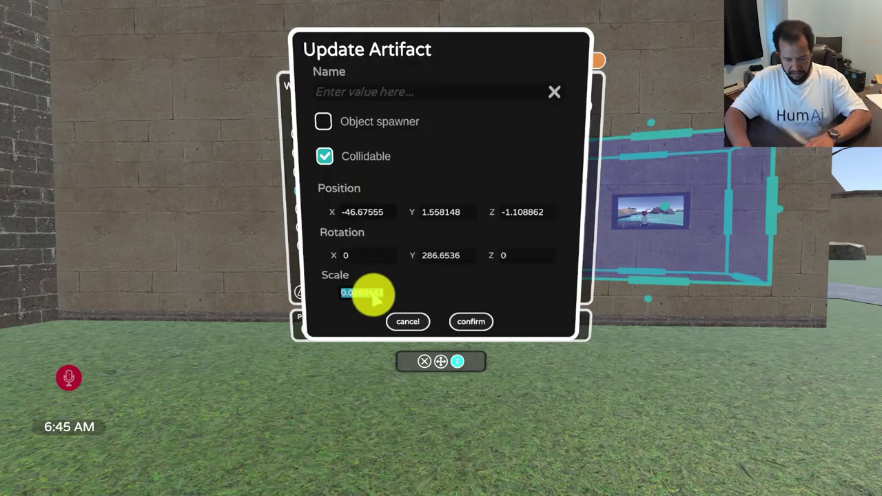
text(1)
click(471, 320)
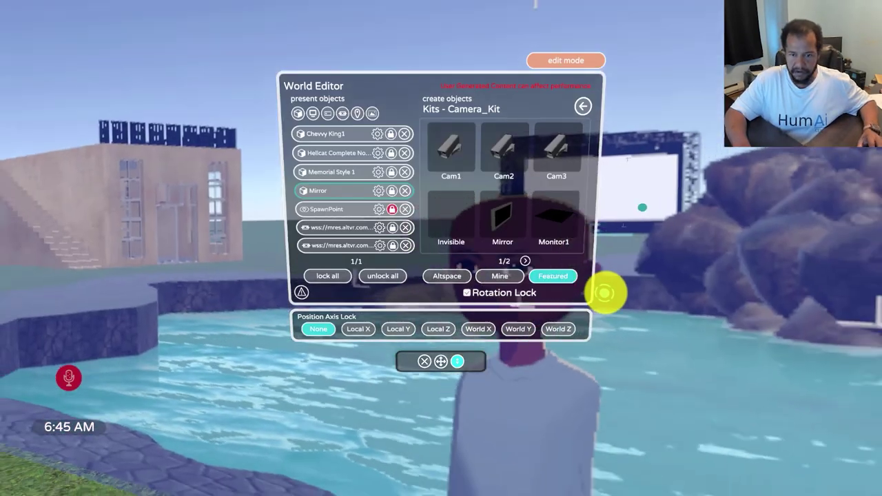
Back away from the enlarged mirror until the avatar's reflection is in view and turn off edit mode.
key(a)
key(Escape)
key(s)
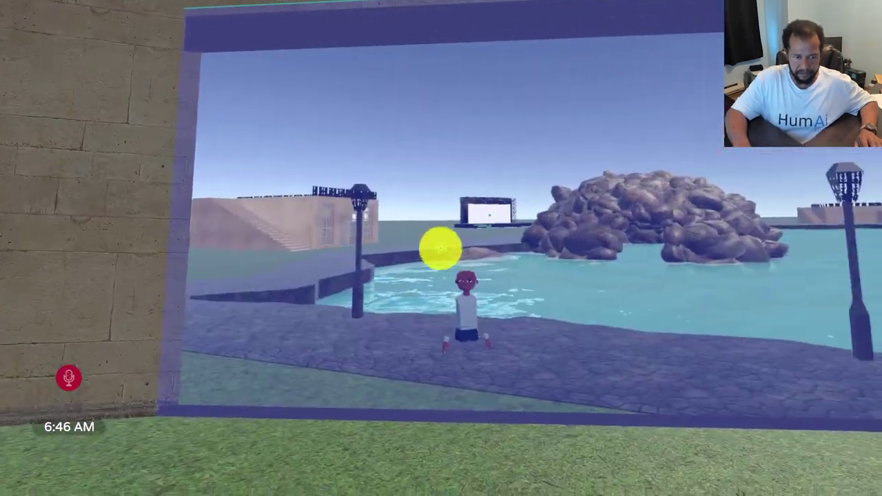
key(d)
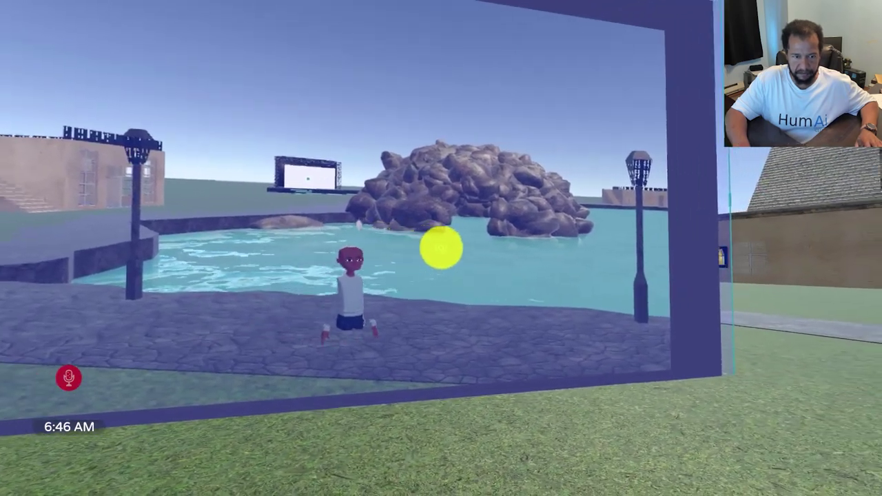
key(a)
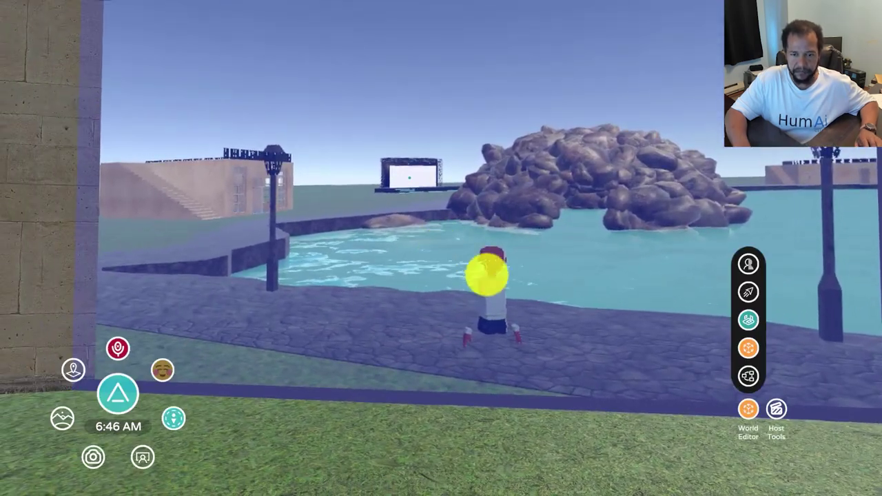
key(s)
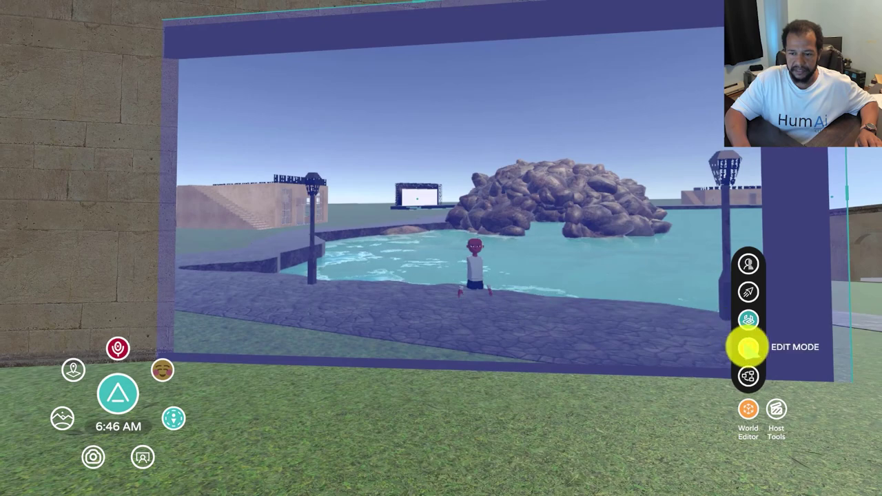
click(748, 347)
Reopen the World Editor panel and move it aside so that it stands clear of the avatar's reflection.
click(748, 374)
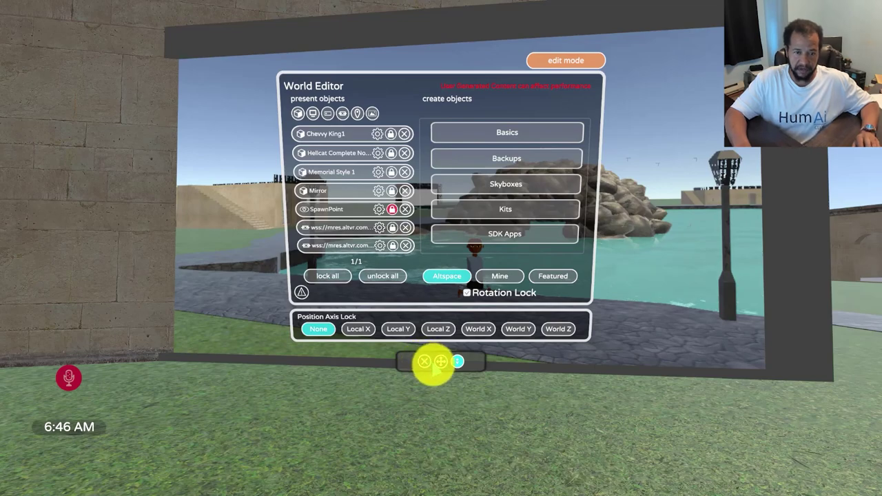
key(q)
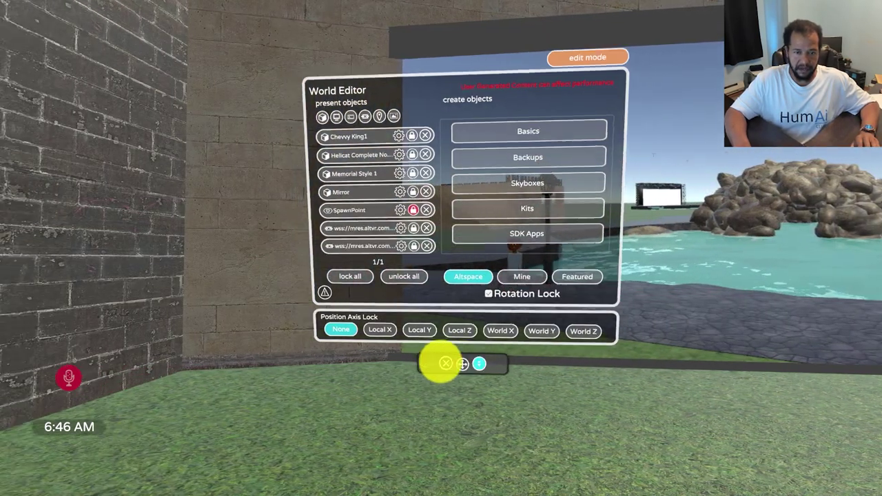
drag(441, 365, 252, 405)
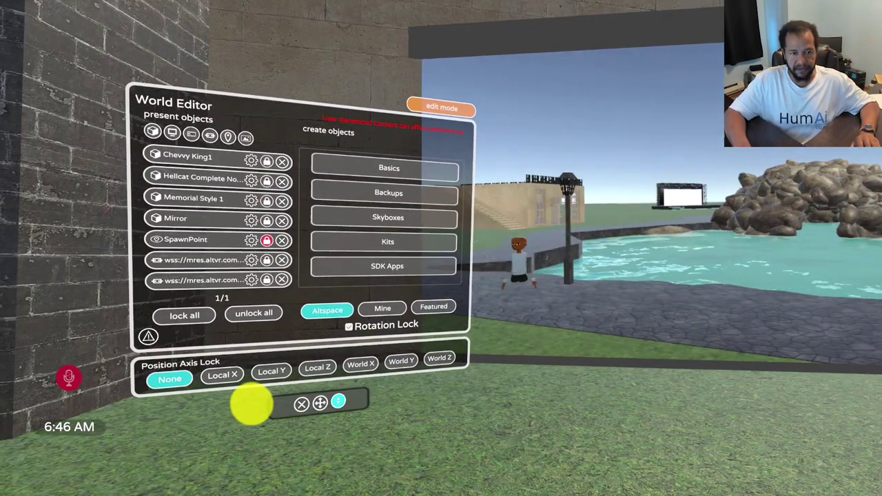
click(391, 170)
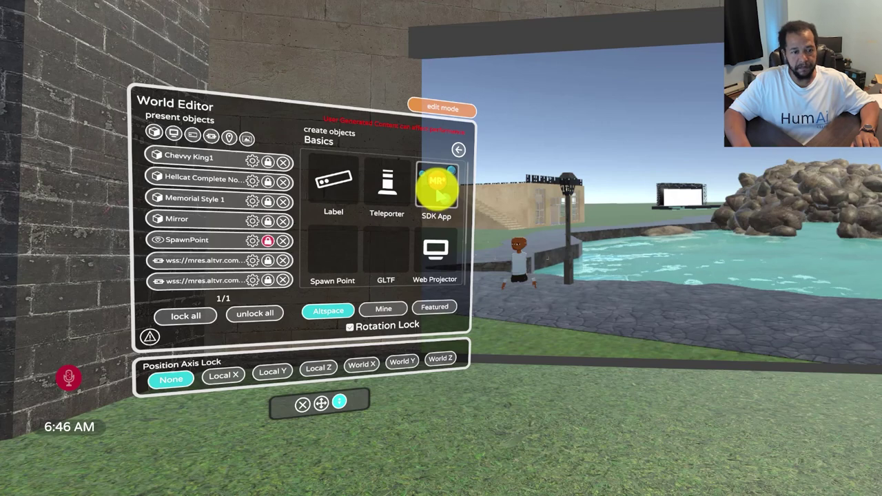
click(436, 187)
click(255, 205)
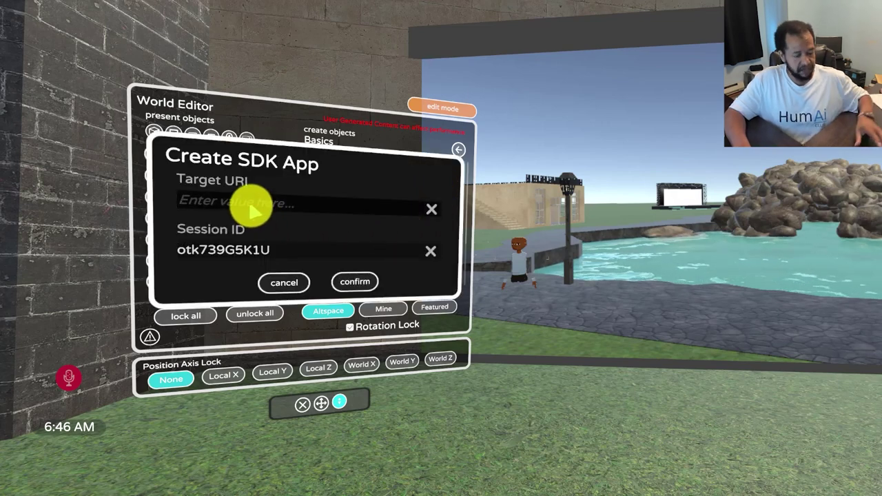
key(ctrl+v)
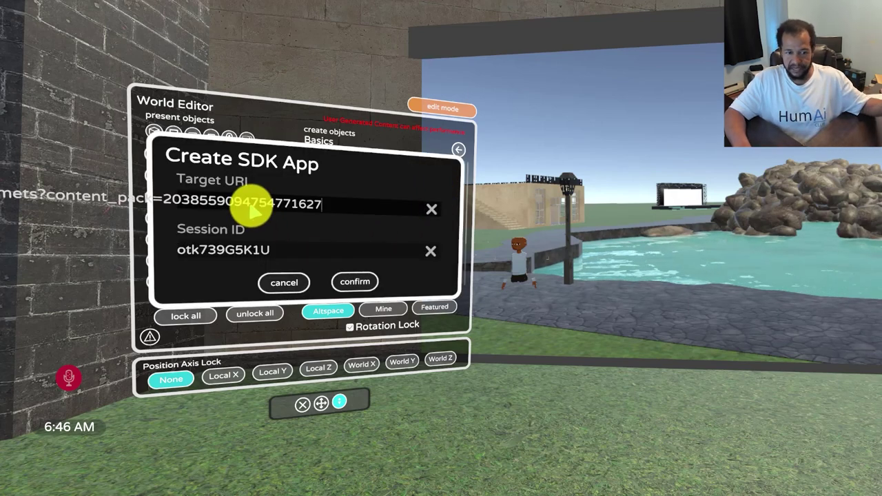
click(355, 282)
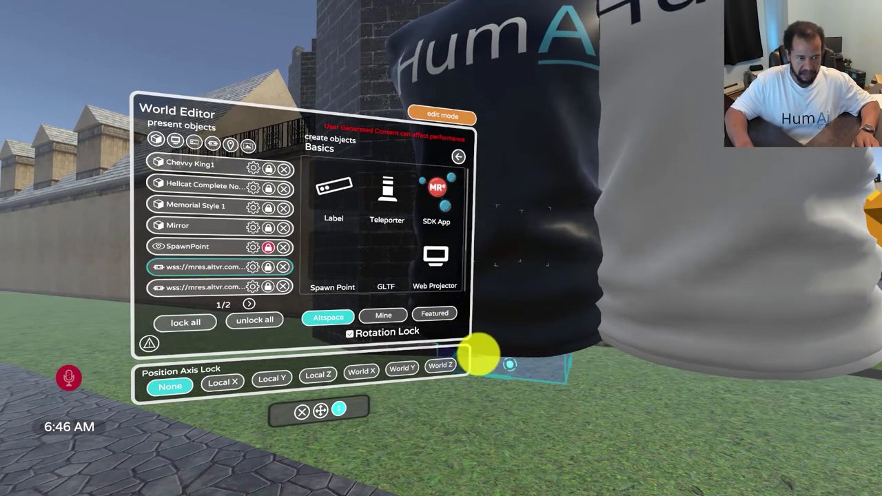
Set the new helmets SDK app's scale to .3 and close the World Editor panel.
click(253, 266)
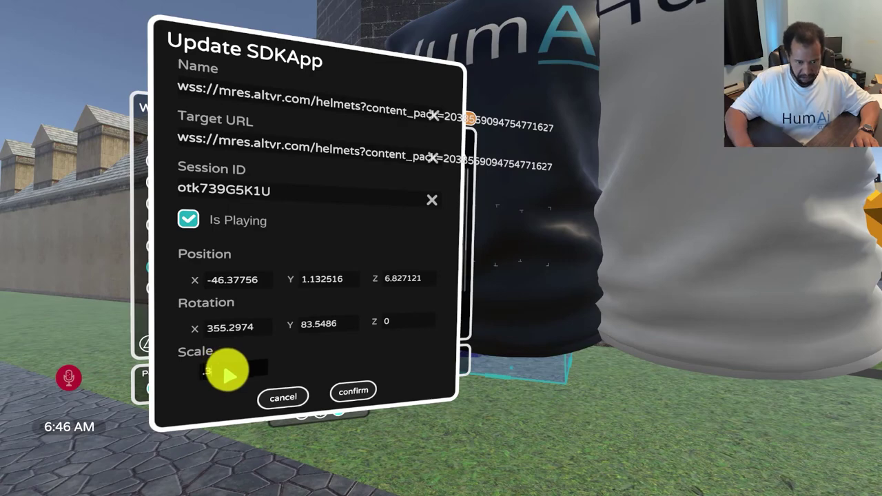
click(355, 390)
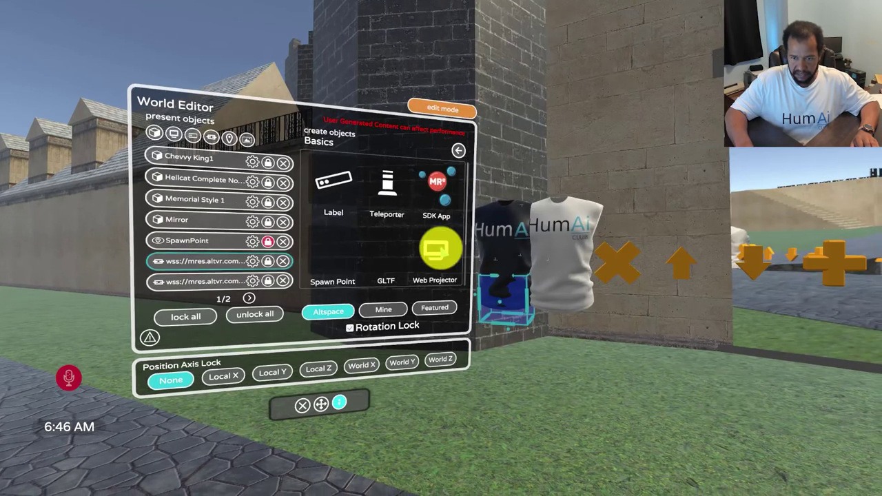
key(e)
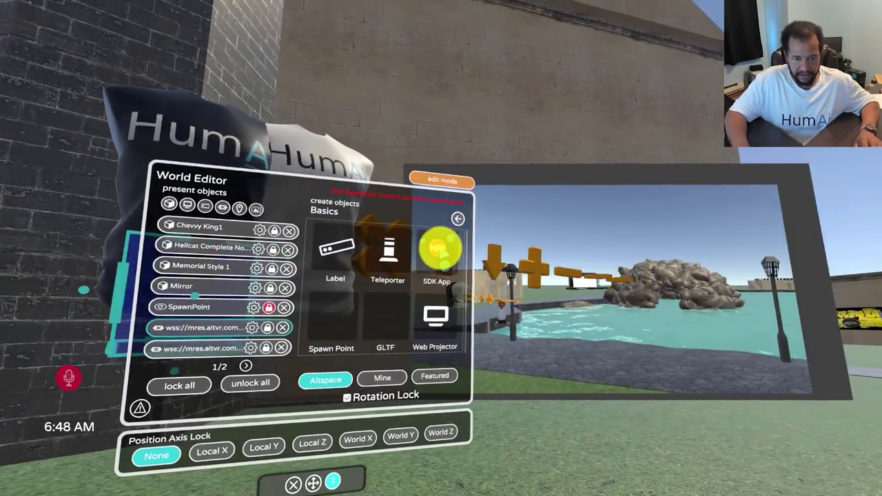
key(Left)
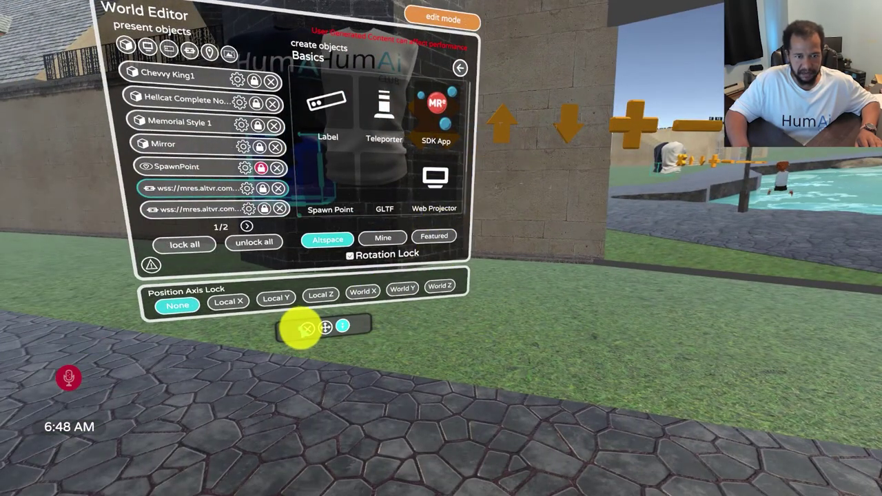
click(306, 329)
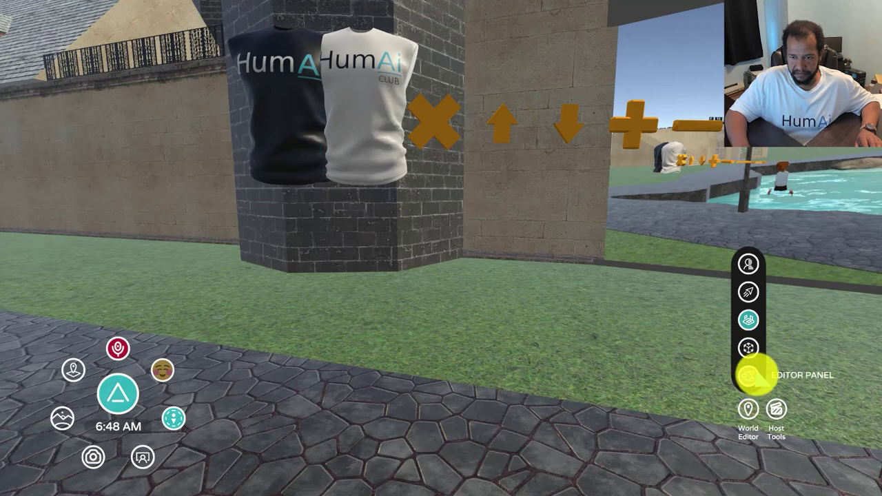
Put on the white HumAi Club shirt and view the avatar wearing it in the mirror.
right_drag(689, 389, 439, 250)
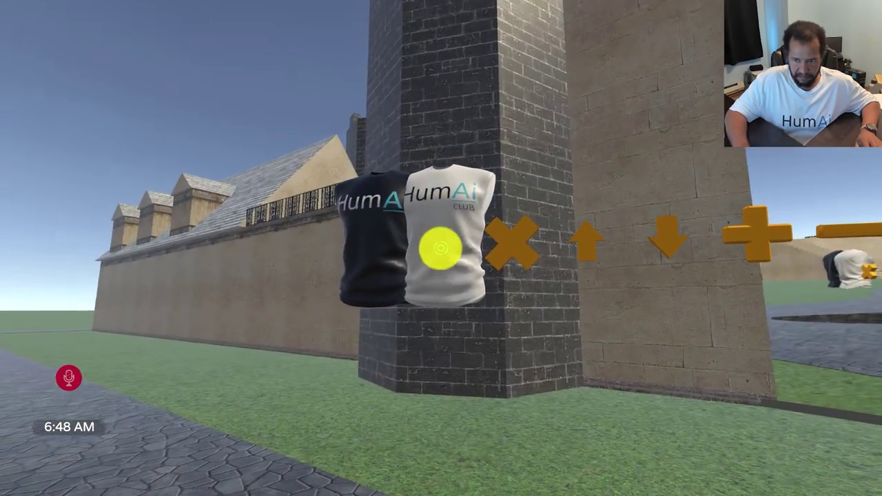
right_drag(441, 248, 441, 248)
key(a)
key(w)
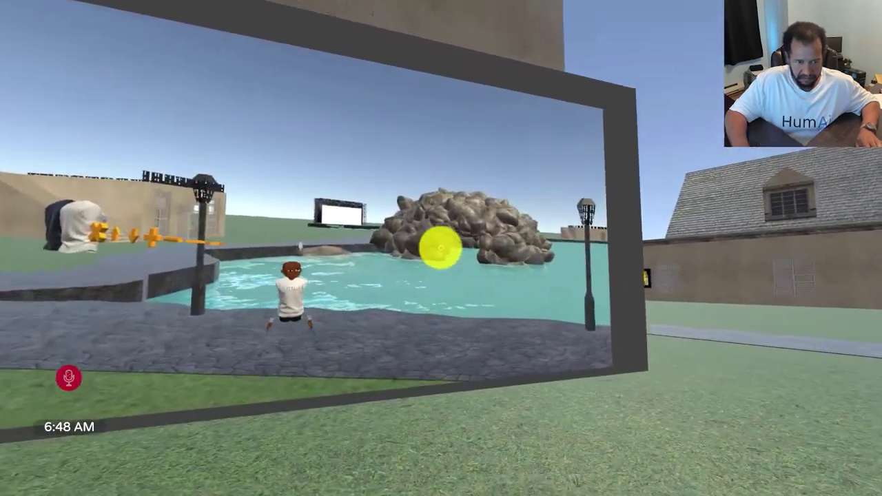
Put on the black HumAi shirt and view the avatar wearing it in the mirror.
key(s)
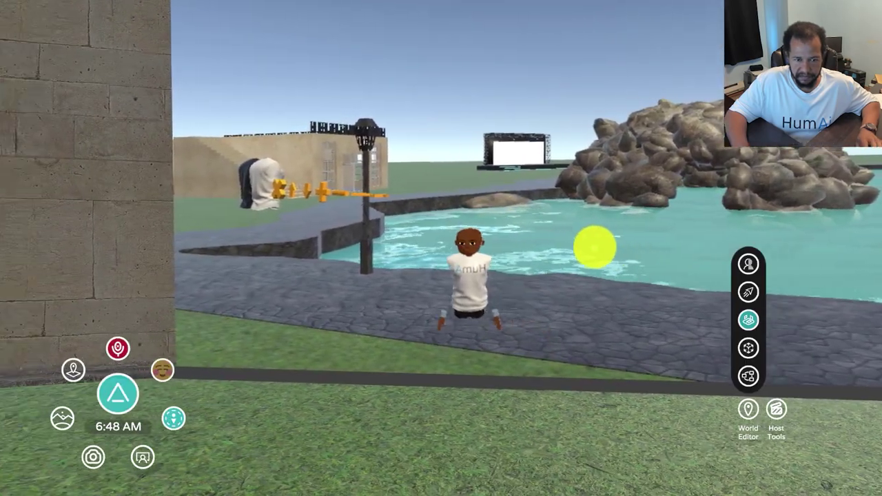
right_drag(585, 244, 441, 248)
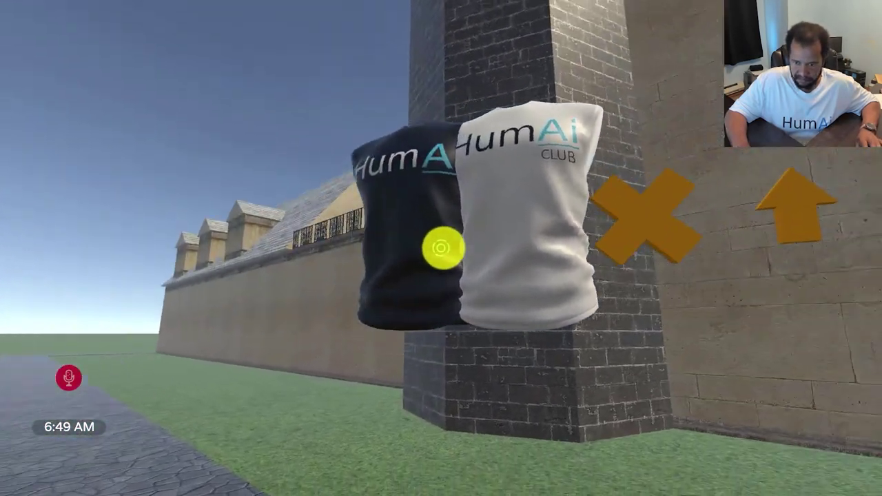
right_drag(442, 248, 440, 248)
key(w)
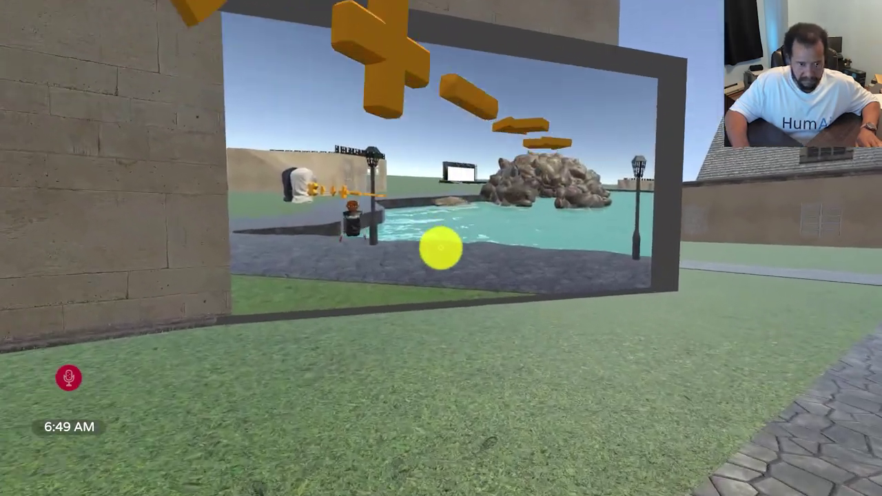
key(w)
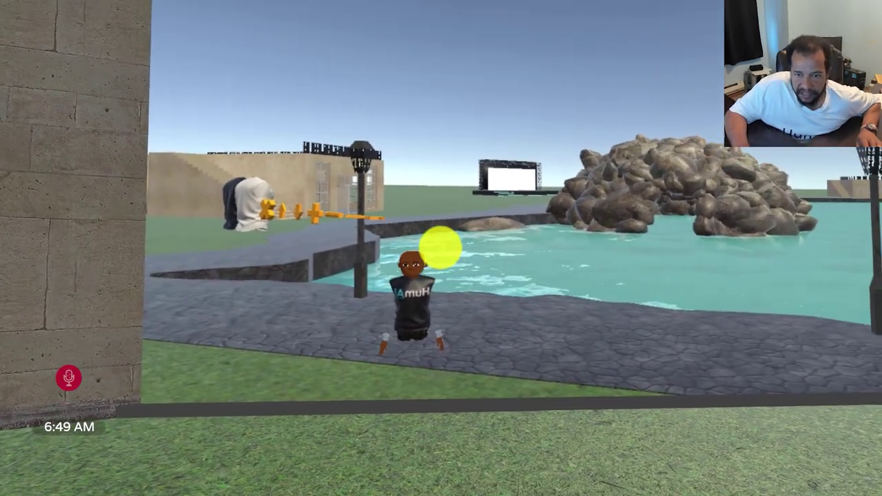
key(s)
key(s)
key(s)
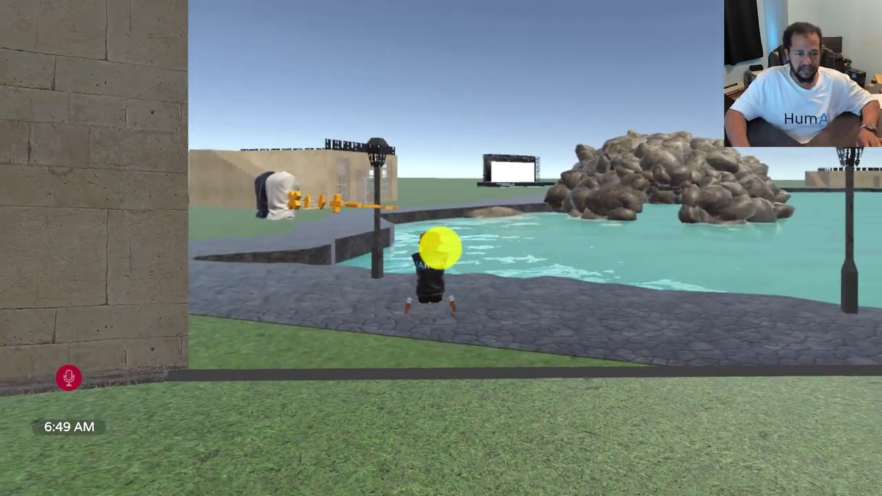
key(q)
key(s)
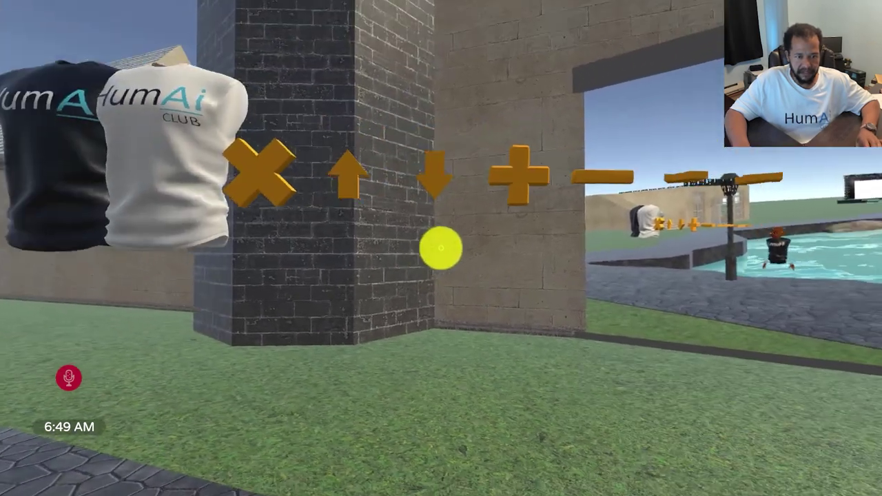
Switch to the AltspaceVR/helmets README in Chrome and examine its controls, content pack and options sections.
key(Escape)
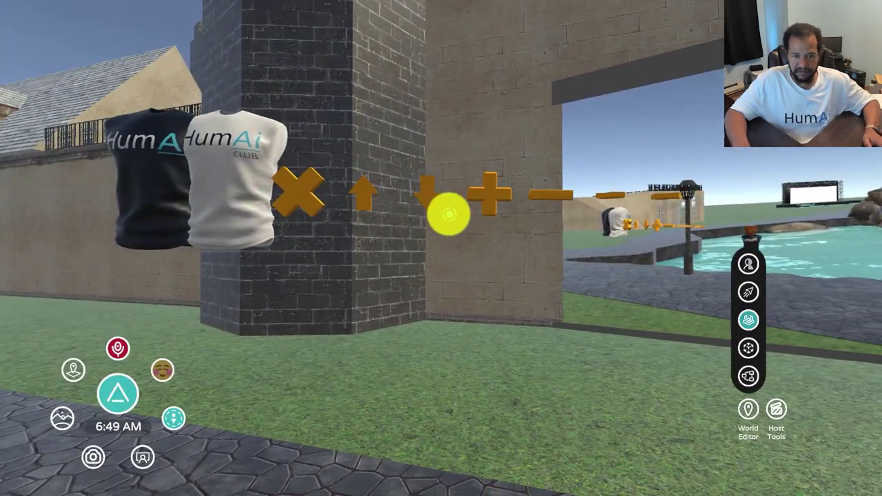
key(alt+Tab)
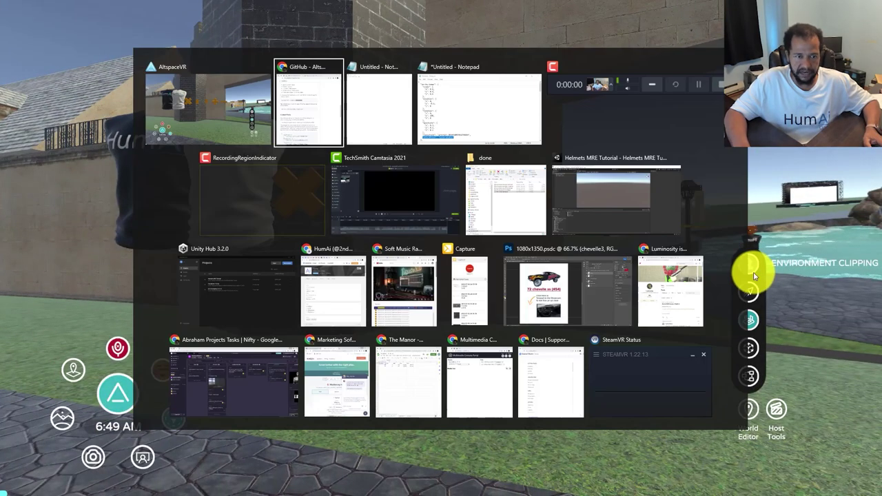
click(330, 109)
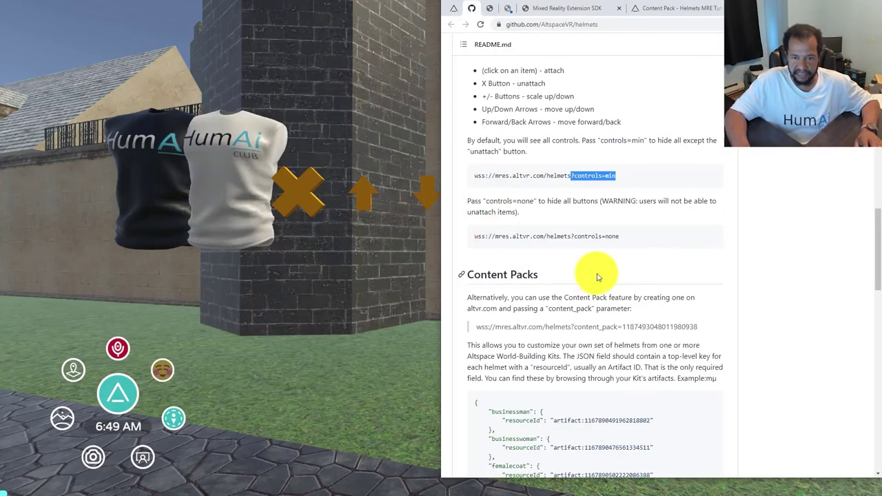
scroll(563, 200, up, 1)
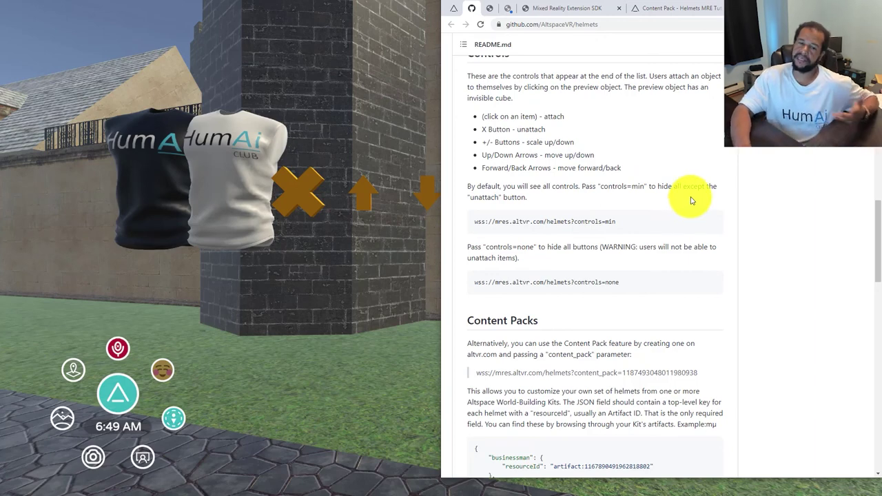
scroll(685, 208, down, 2)
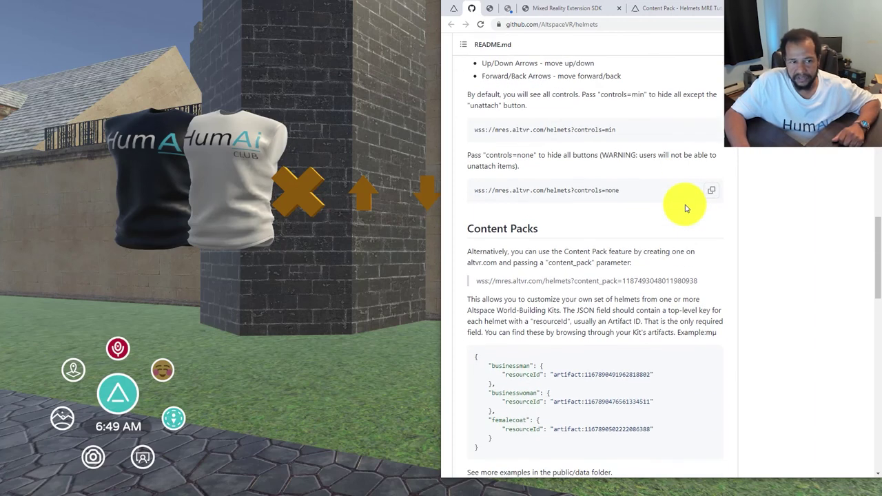
scroll(686, 208, down, 3)
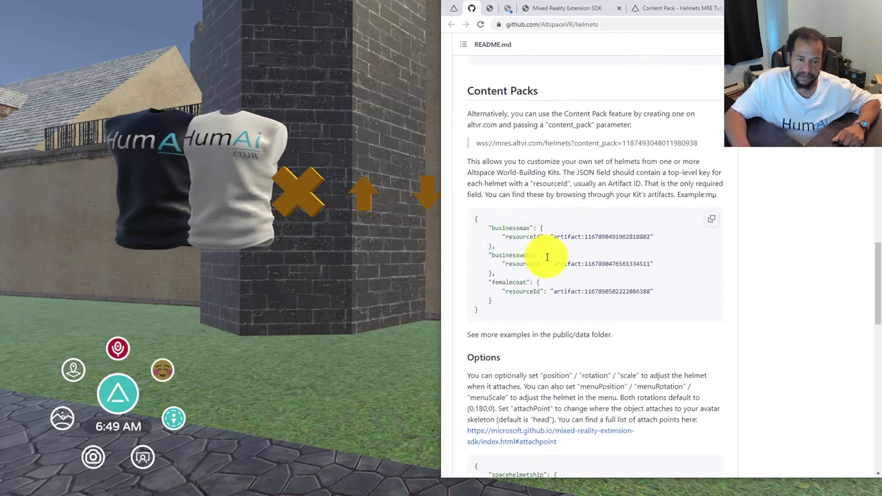
scroll(546, 257, down, 2)
scroll(542, 254, up, 5)
scroll(547, 254, down, 9)
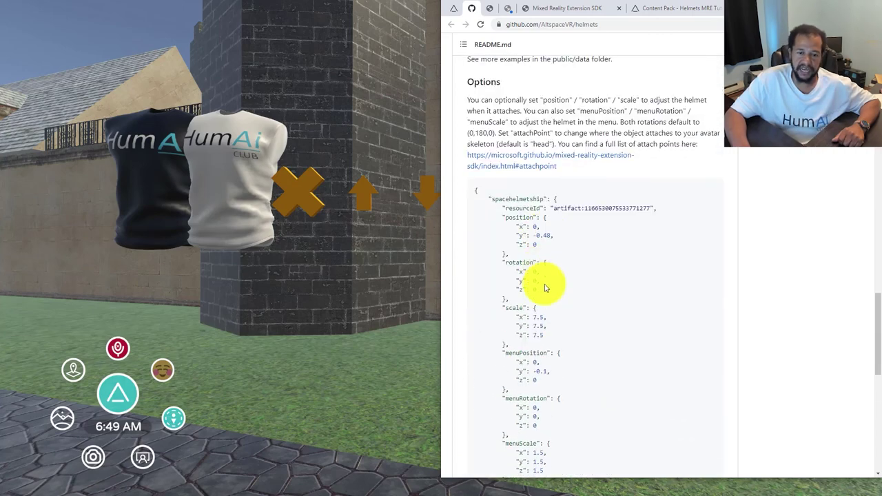
scroll(544, 288, down, 4)
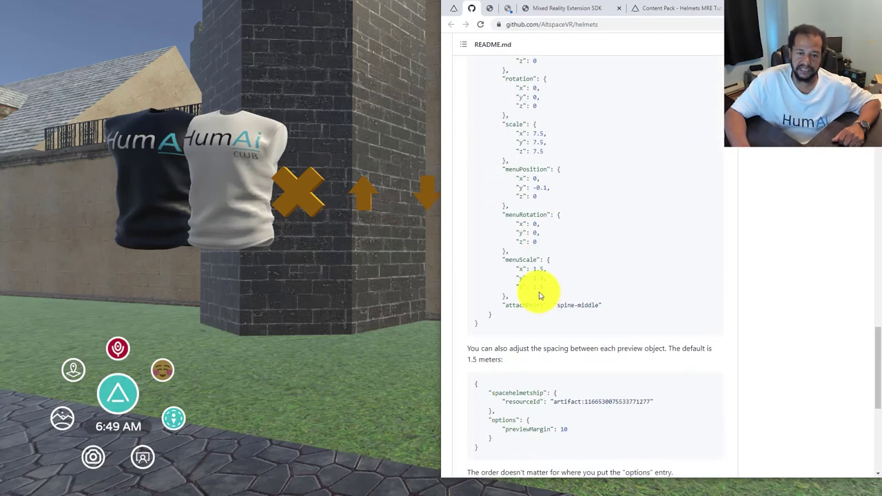
Switch back to AltspaceVR and view the avatar's black HumAi shirt up close in the mirror.
click(209, 206)
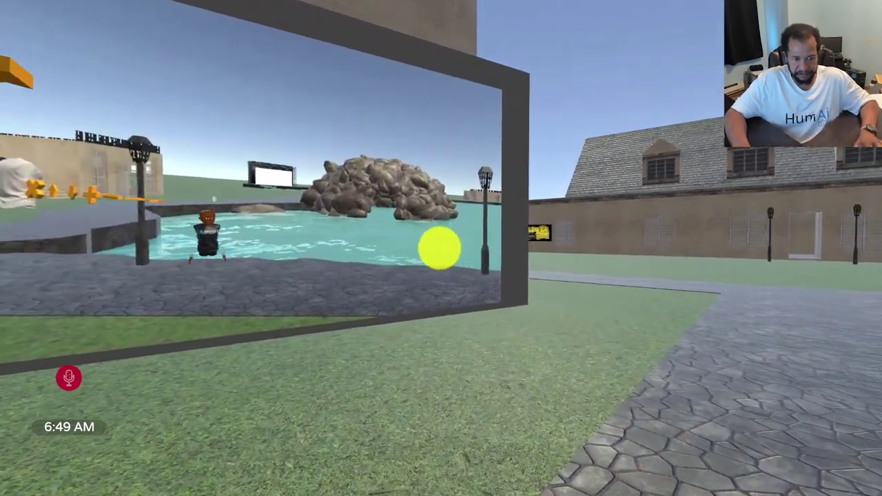
key(s)
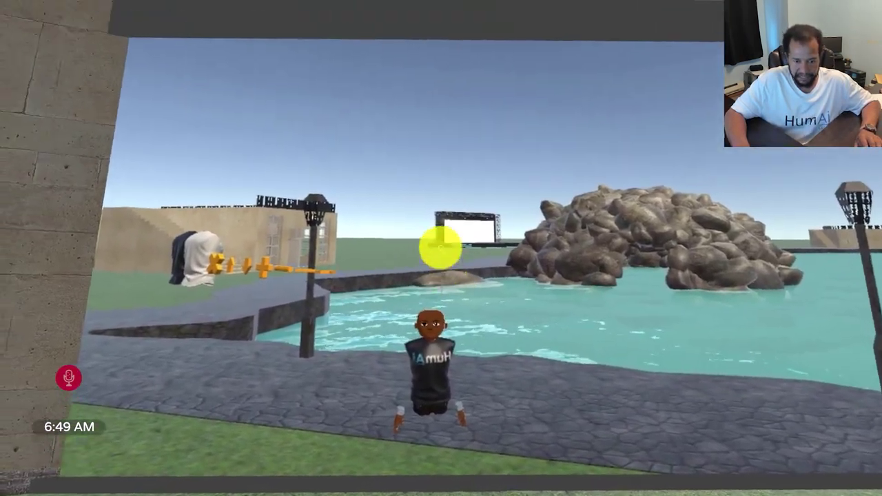
key(w)
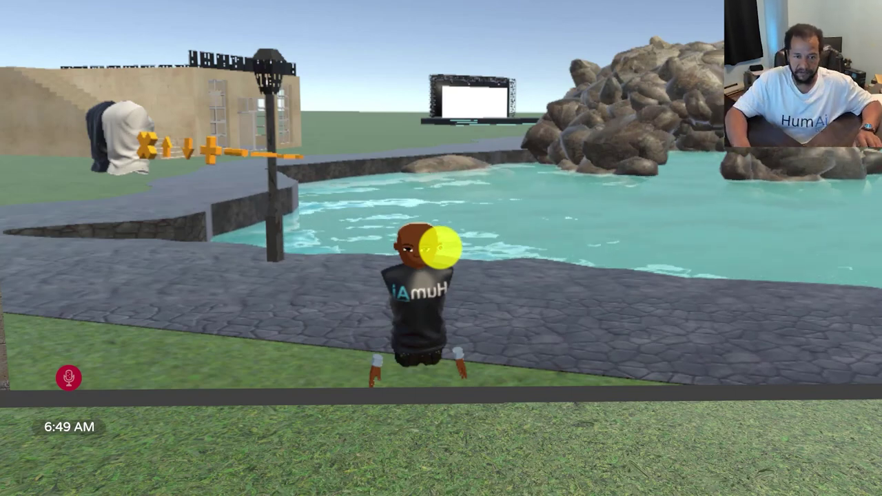
Walk into the building to the other set of wearables and put on the gold chain.
key(Right)
key(Right)
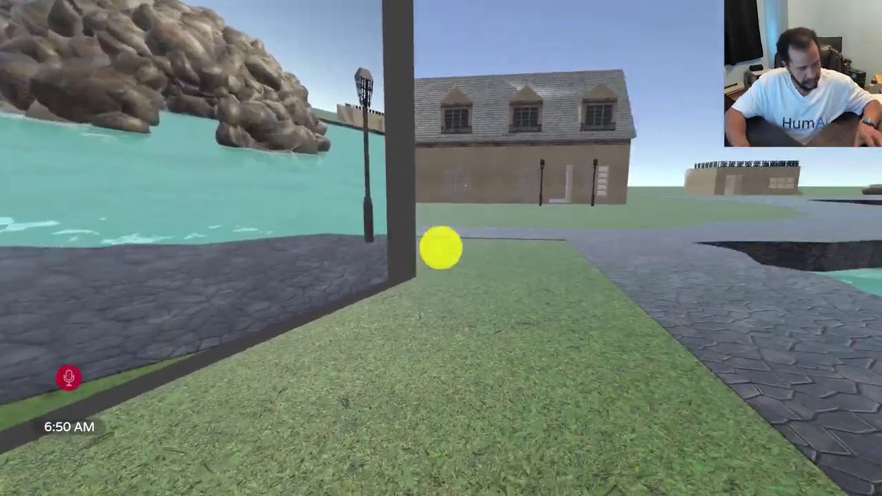
key(Right)
key(Up)
key(Left)
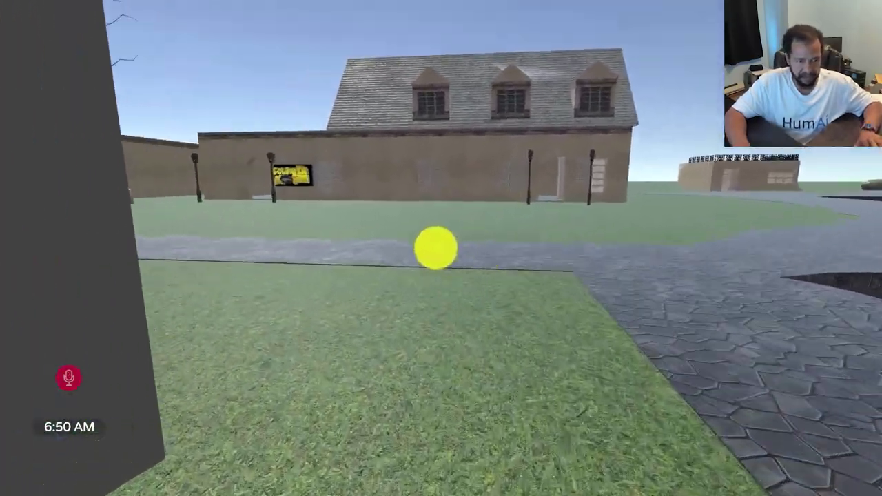
key(Up)
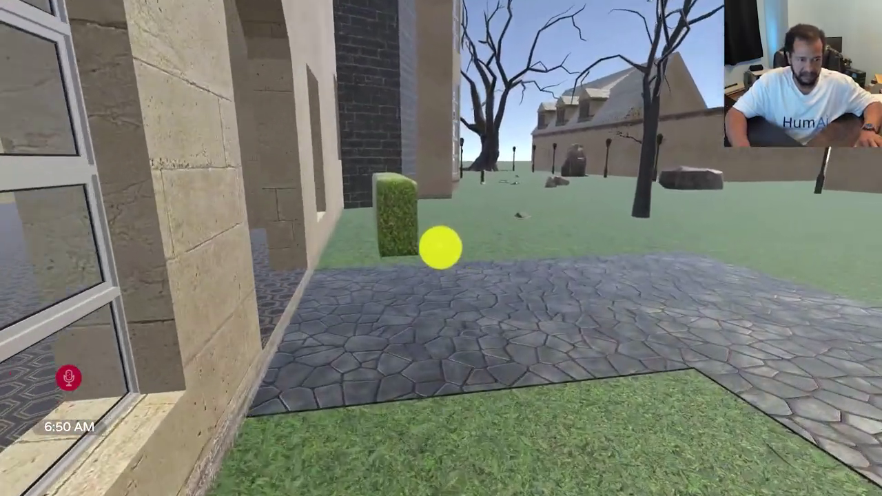
key(Right)
key(Up)
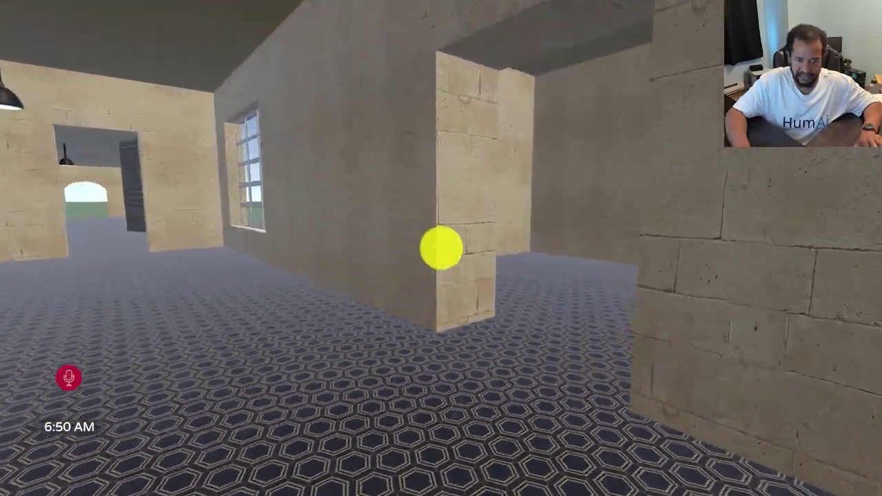
key(Up)
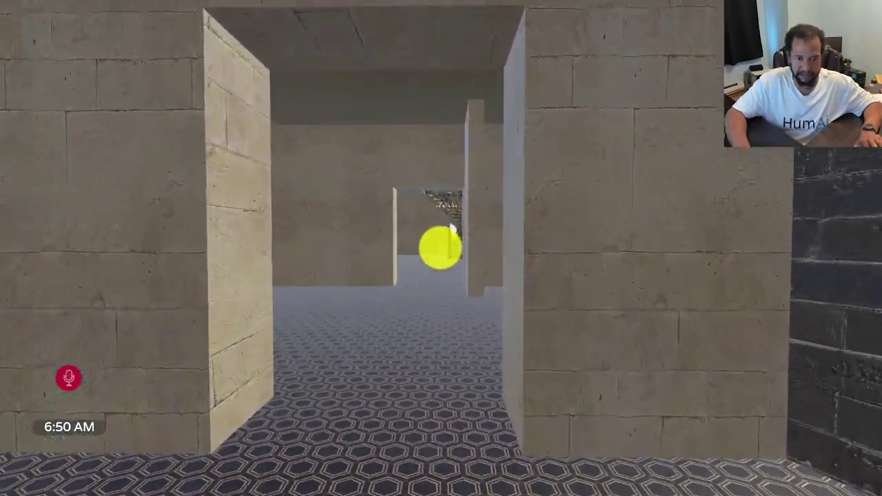
key(Up)
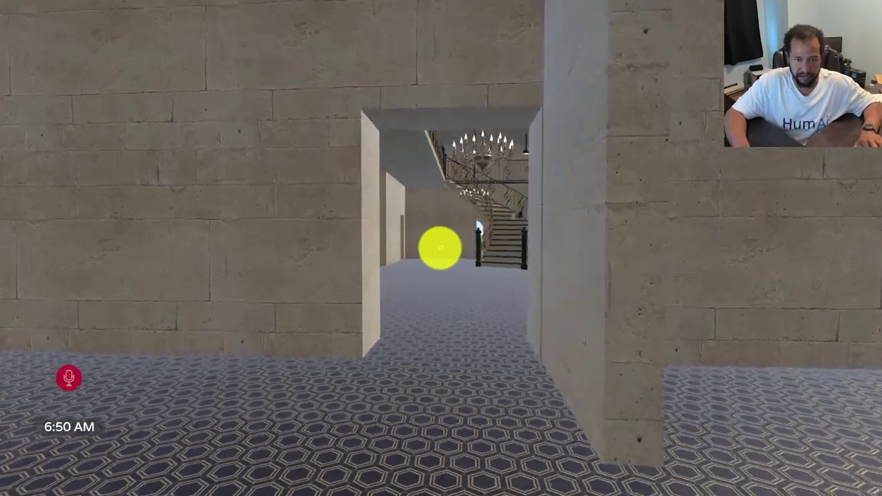
key(Up)
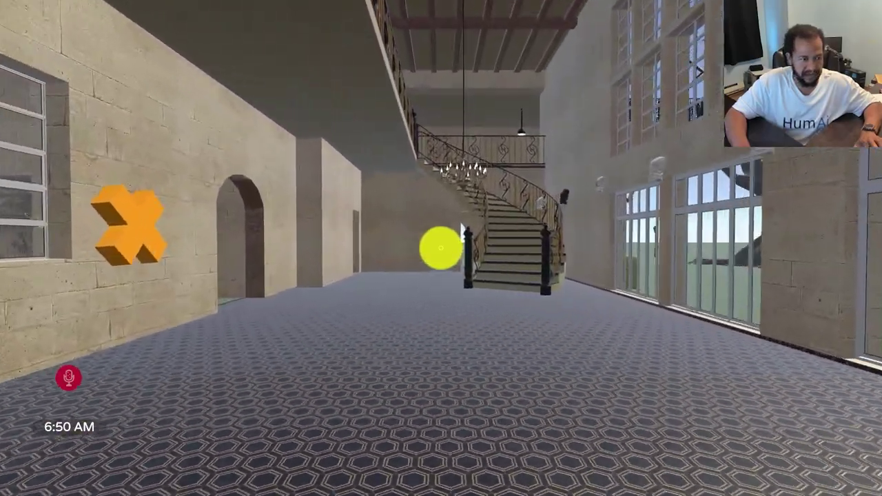
key(Left)
key(Up)
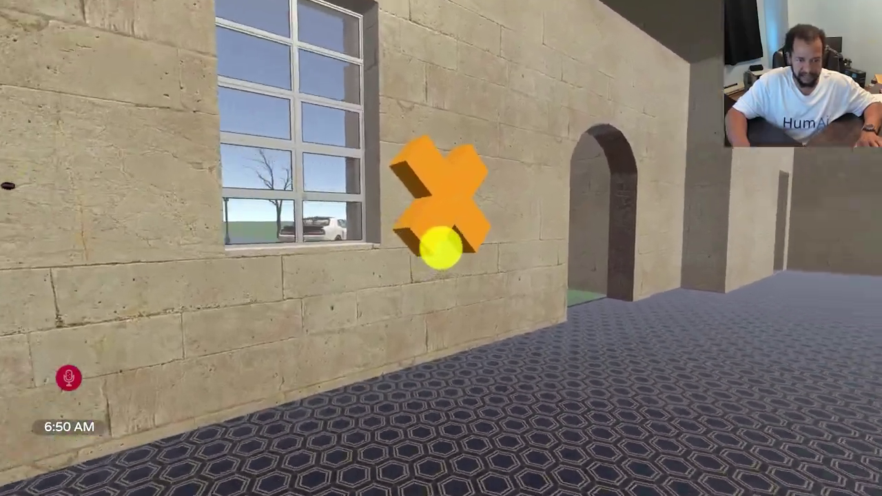
key(Left)
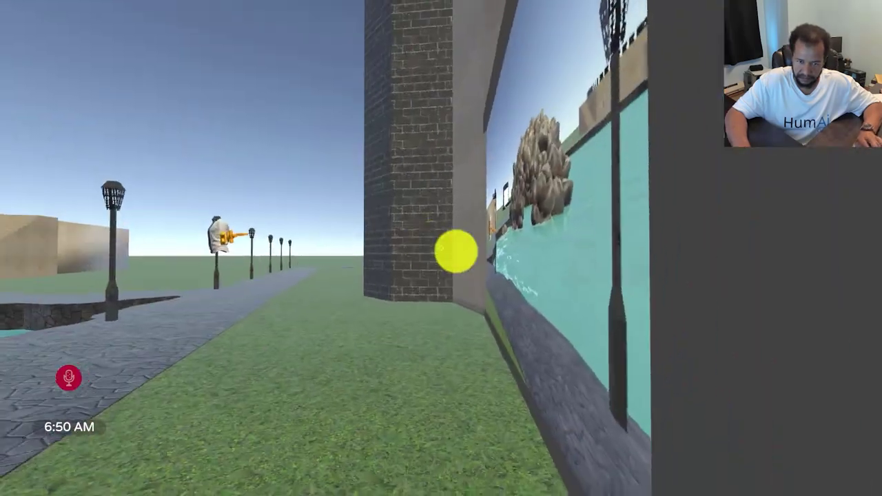
Return to the mirror and examine the gold chain with the black shirt from several distances and angles.
key(Up)
key(Left)
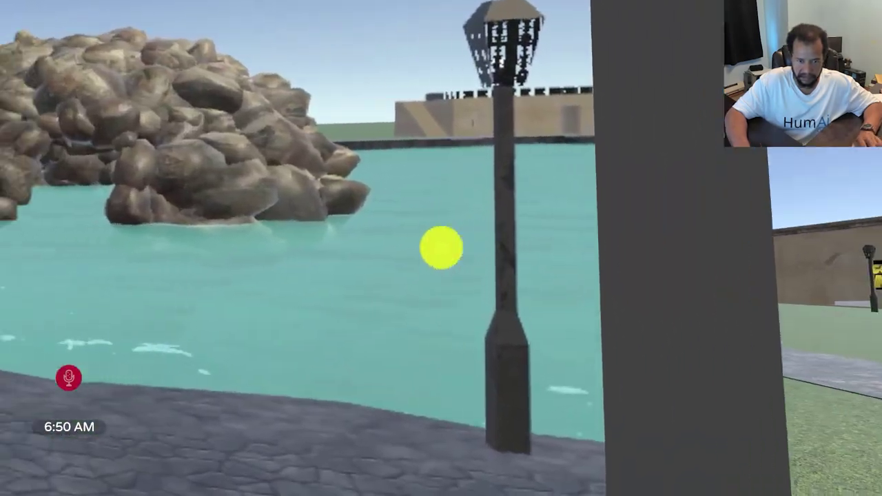
key(Down)
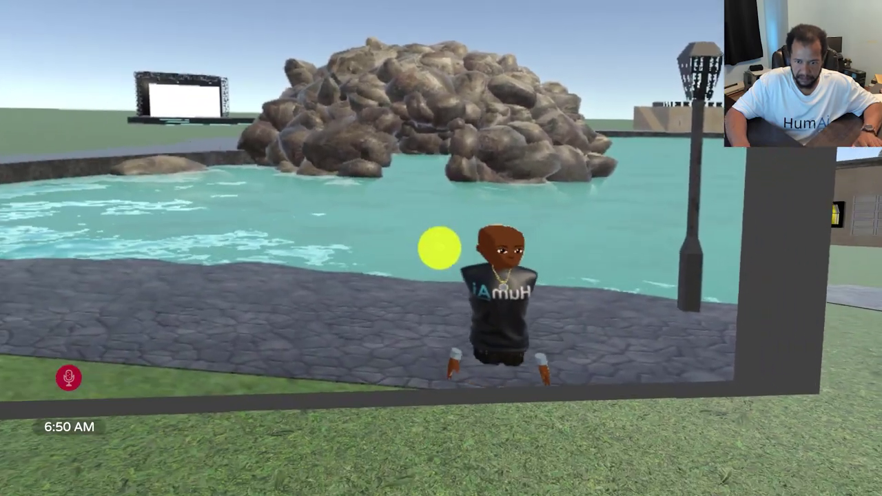
key(Left)
key(Right)
key(Up)
key(Right)
key(Up)
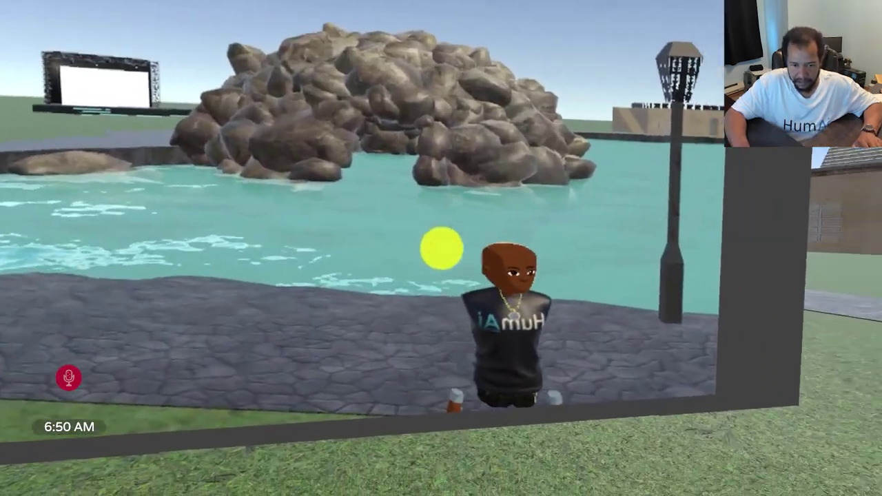
key(Down)
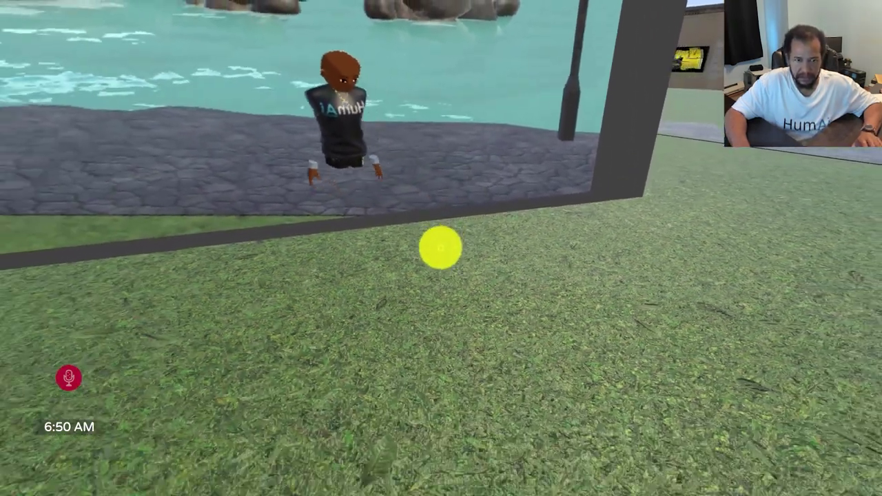
Place the avatar facing the mirror and start the camera countdown for a photo of the outfit.
key(Up)
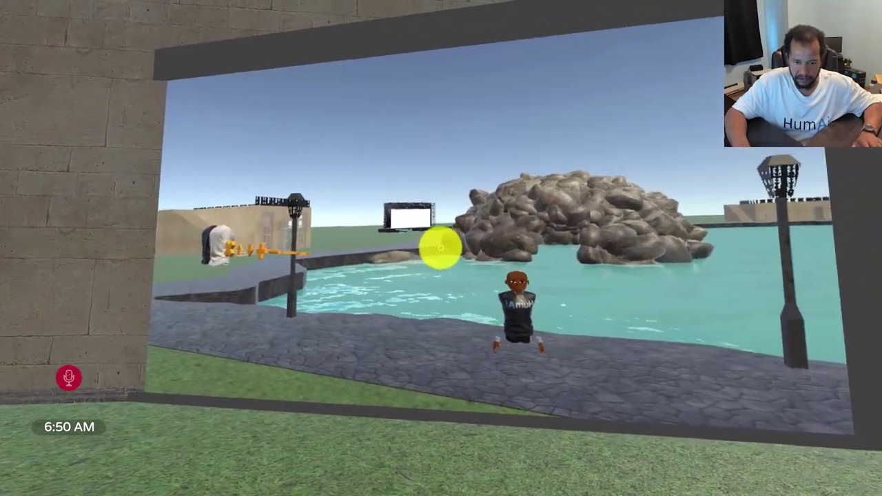
key(Down)
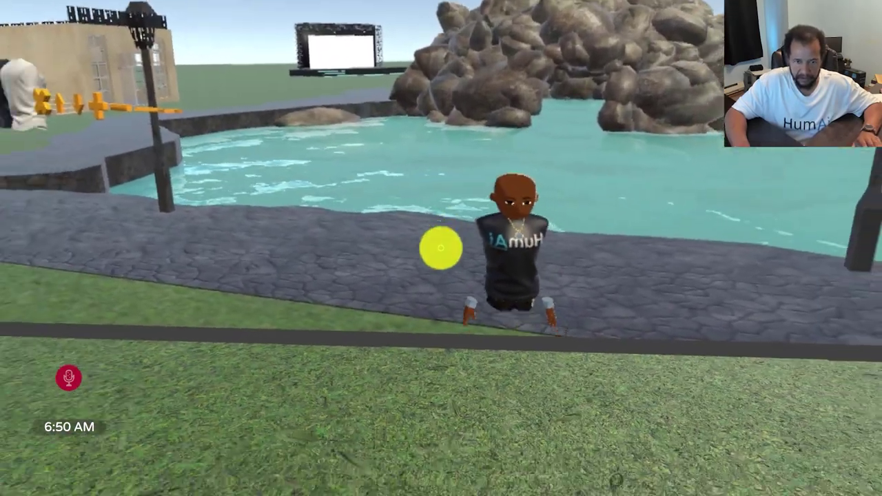
key(Escape)
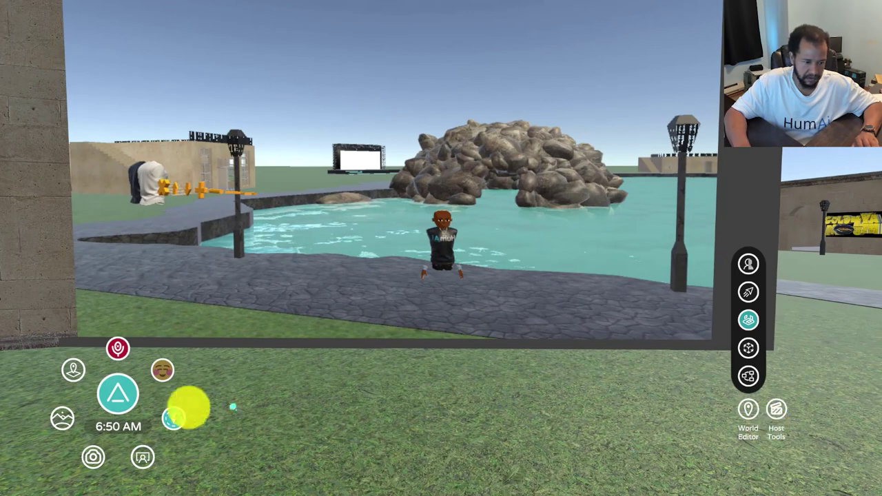
click(143, 457)
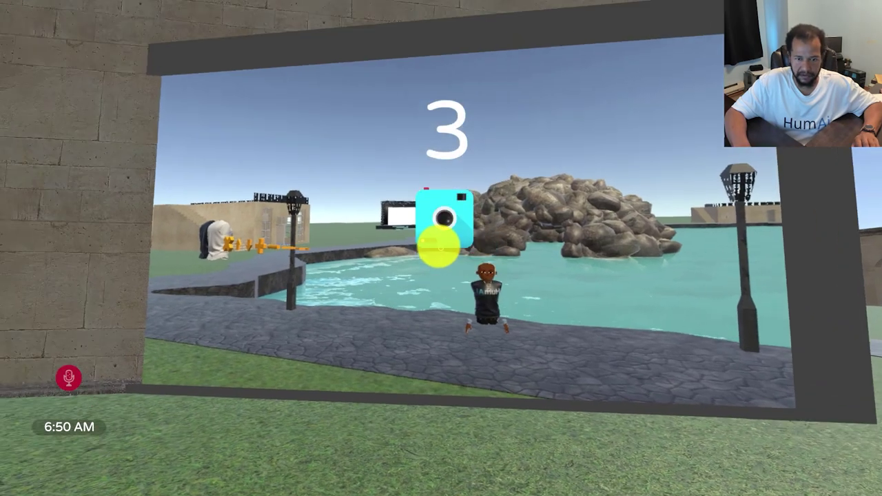